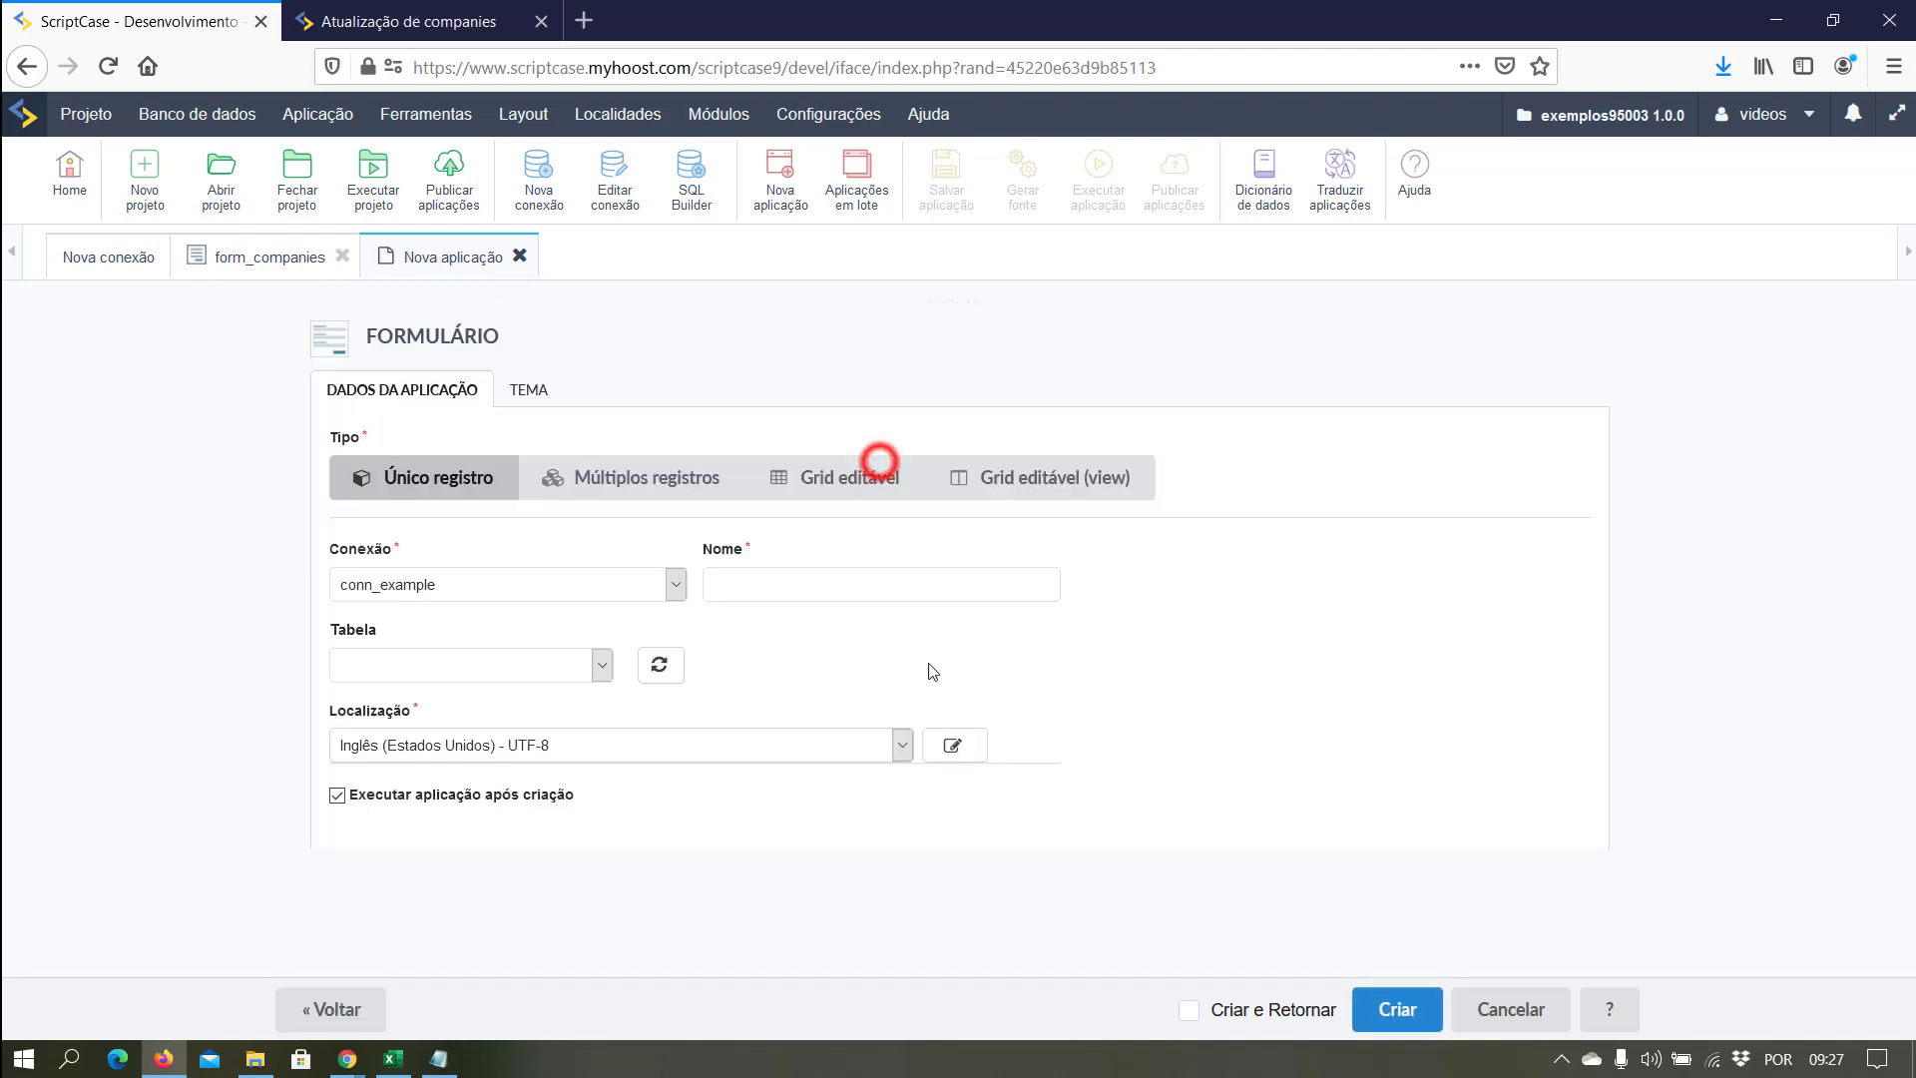
Create a single-record form application from the categories table with Português (Brasil) - UTF-8 localization.
left_click(517, 643)
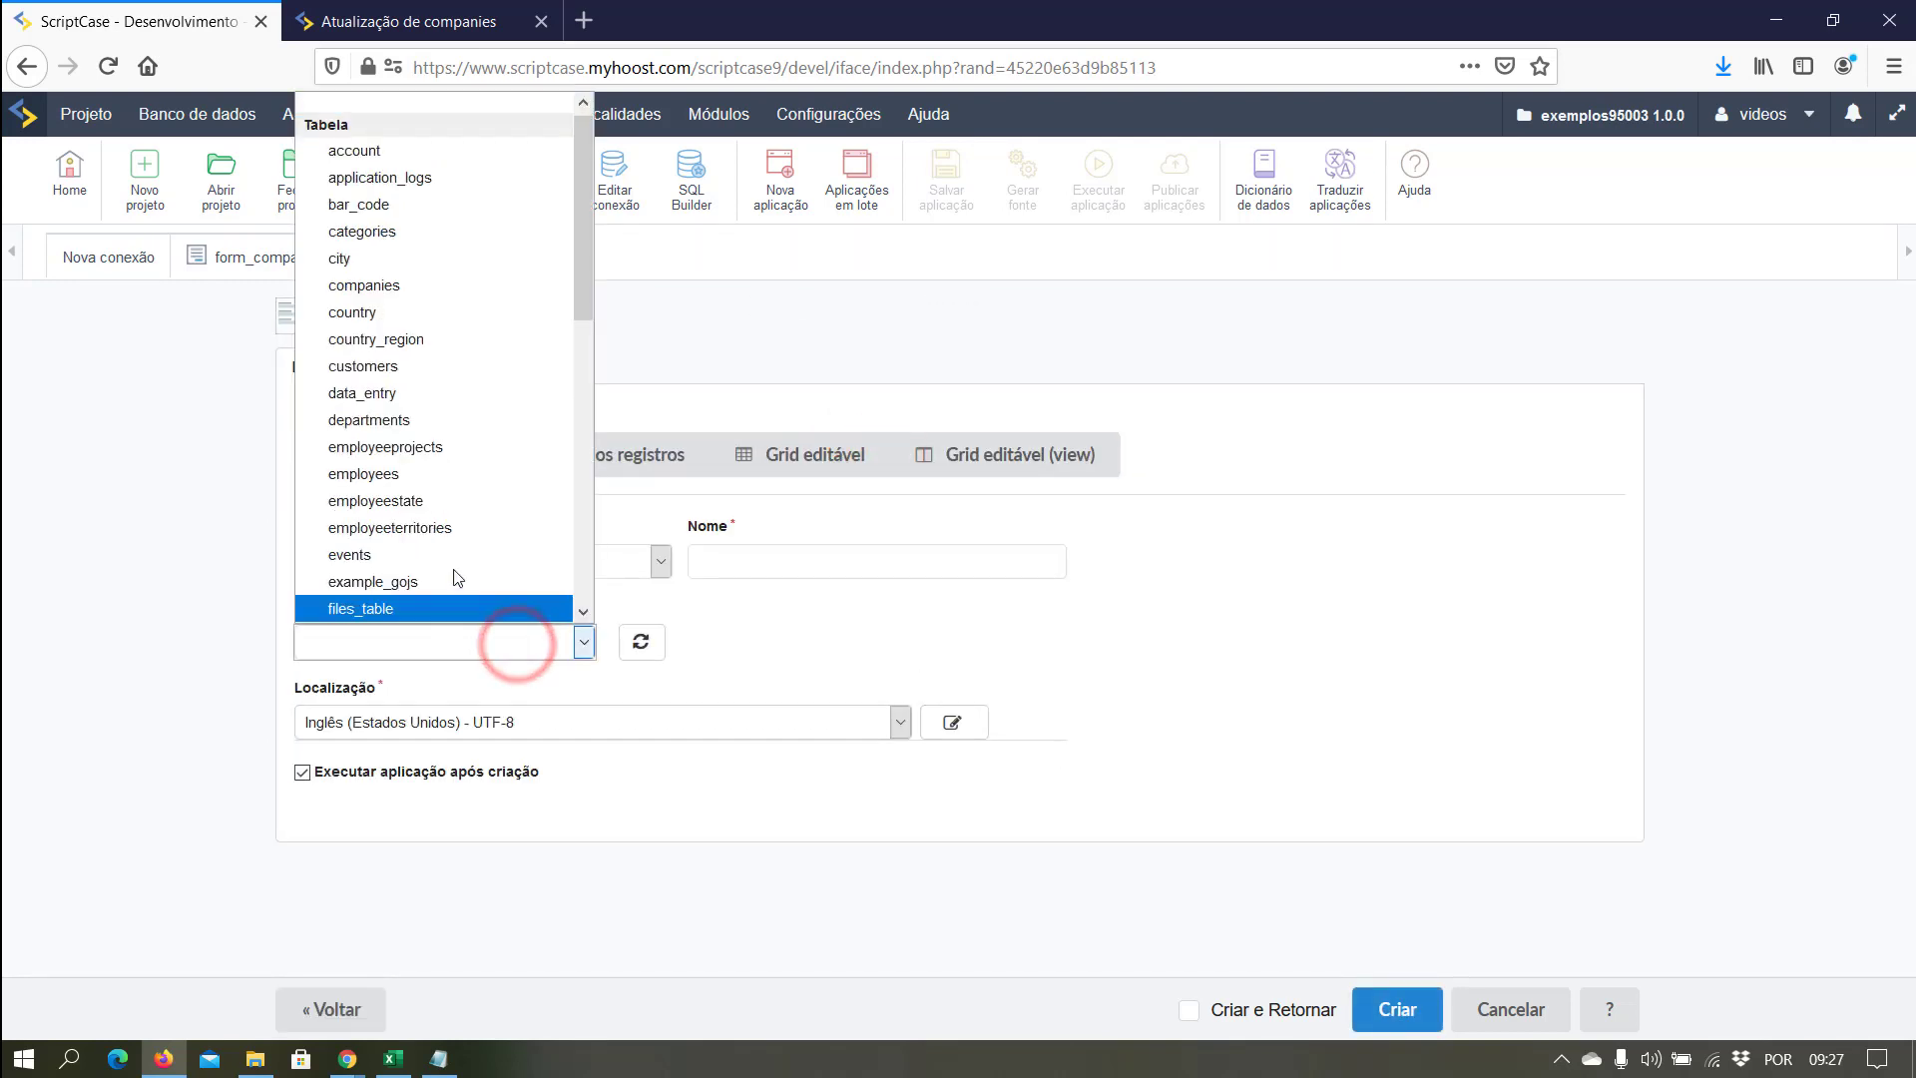
left_click(401, 237)
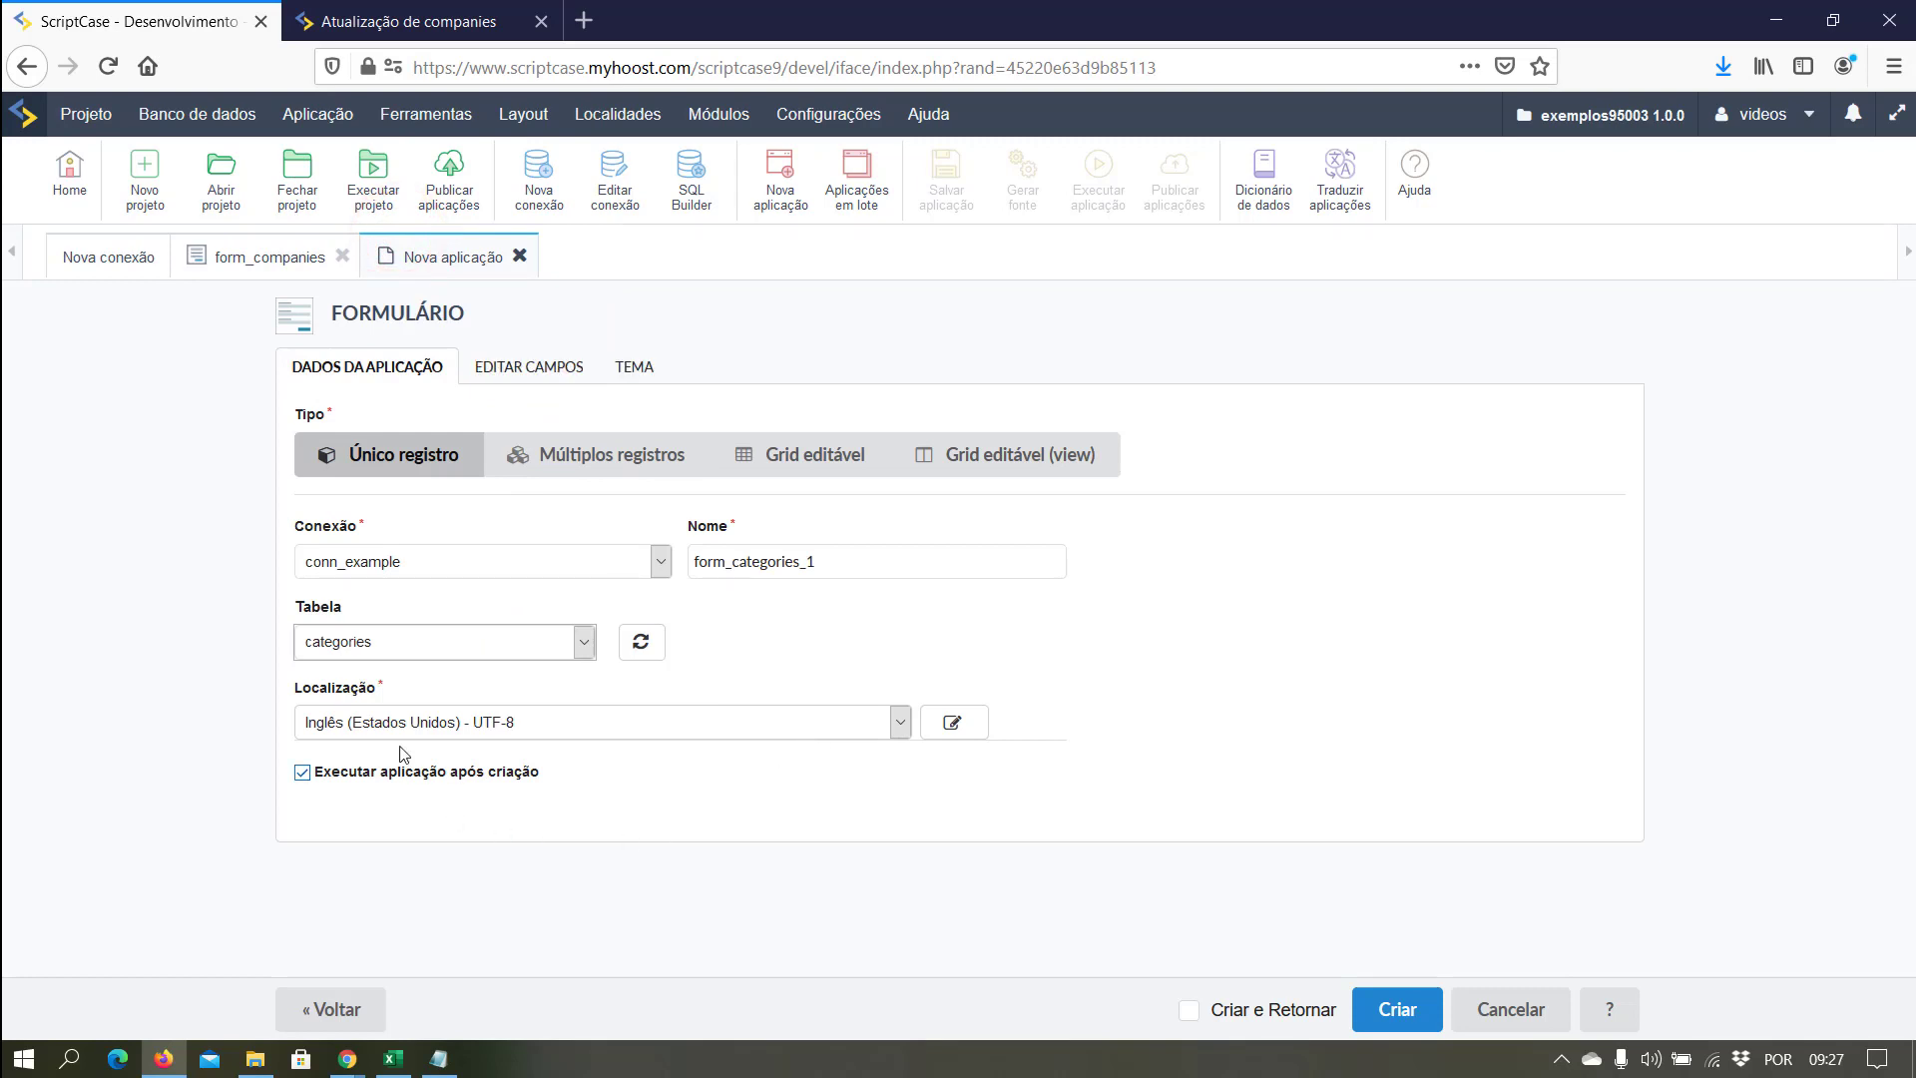
left_click(509, 721)
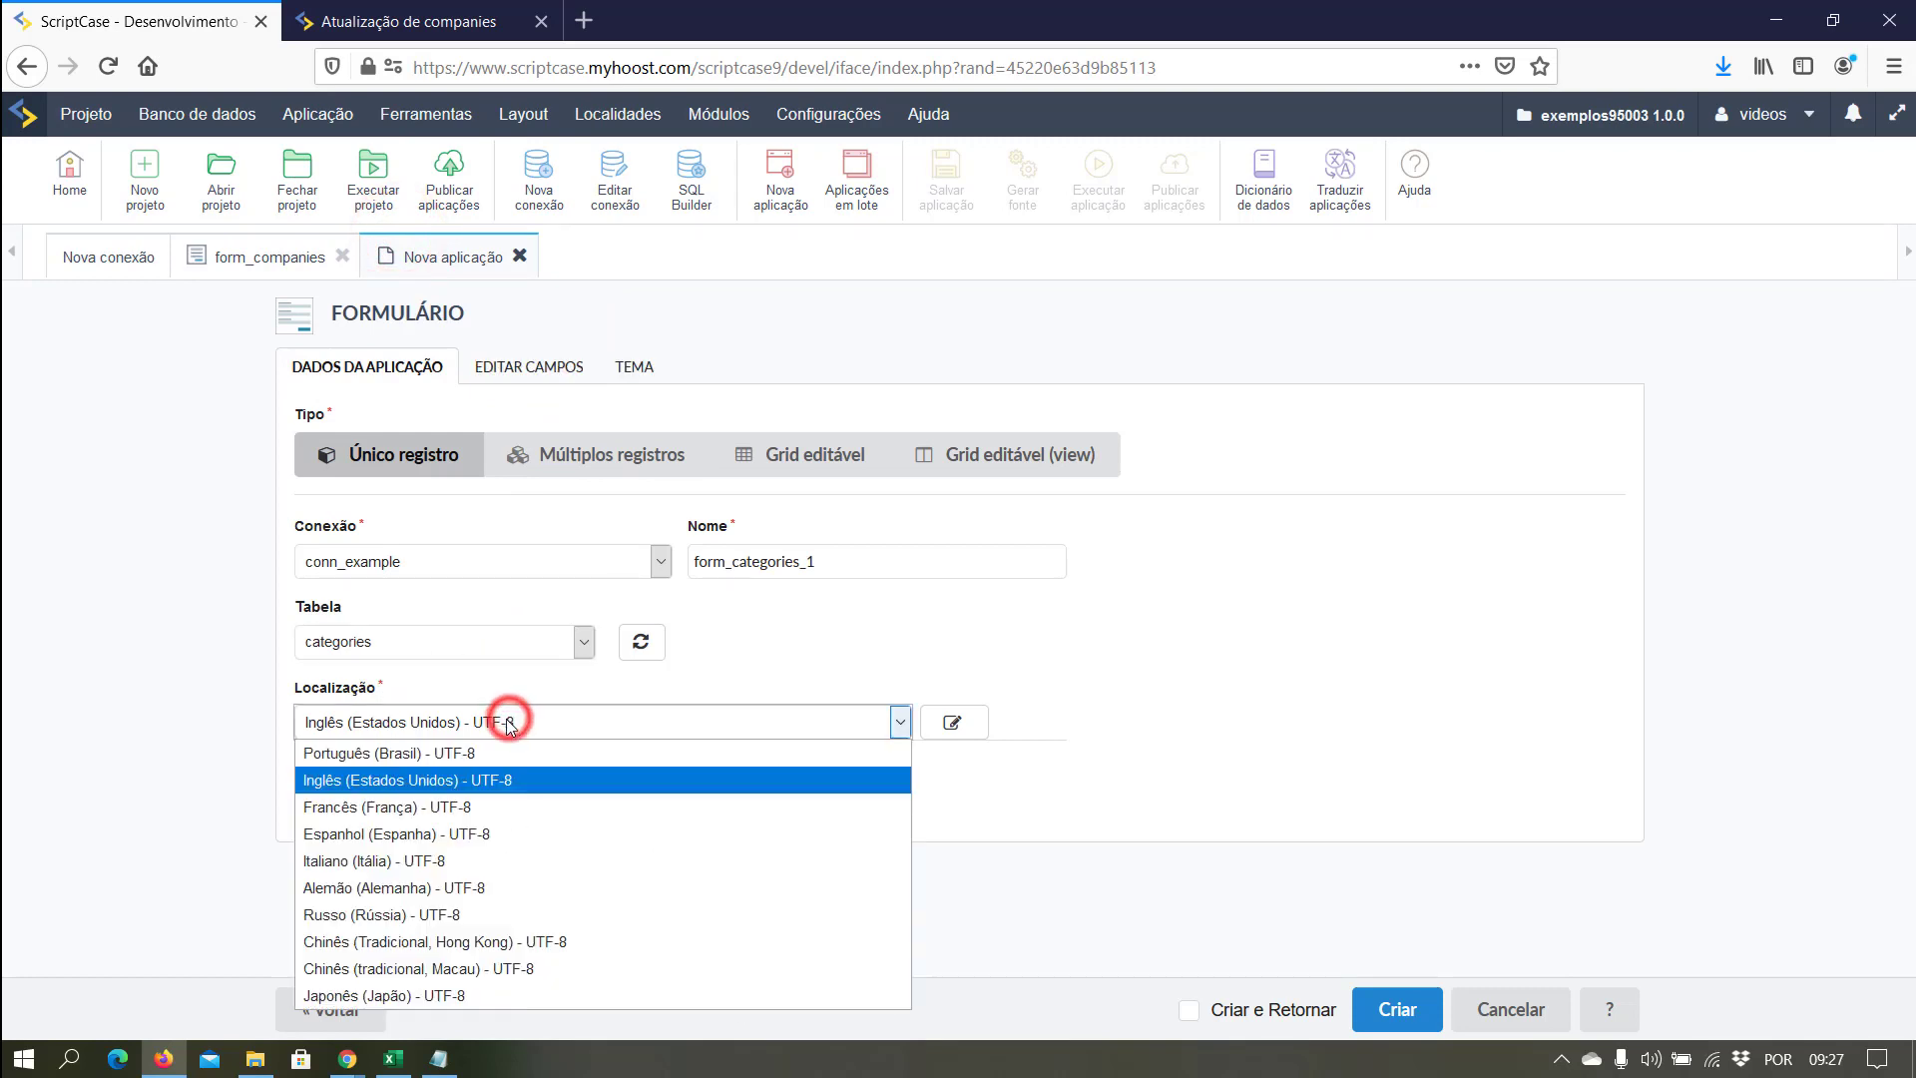
left_click(509, 750)
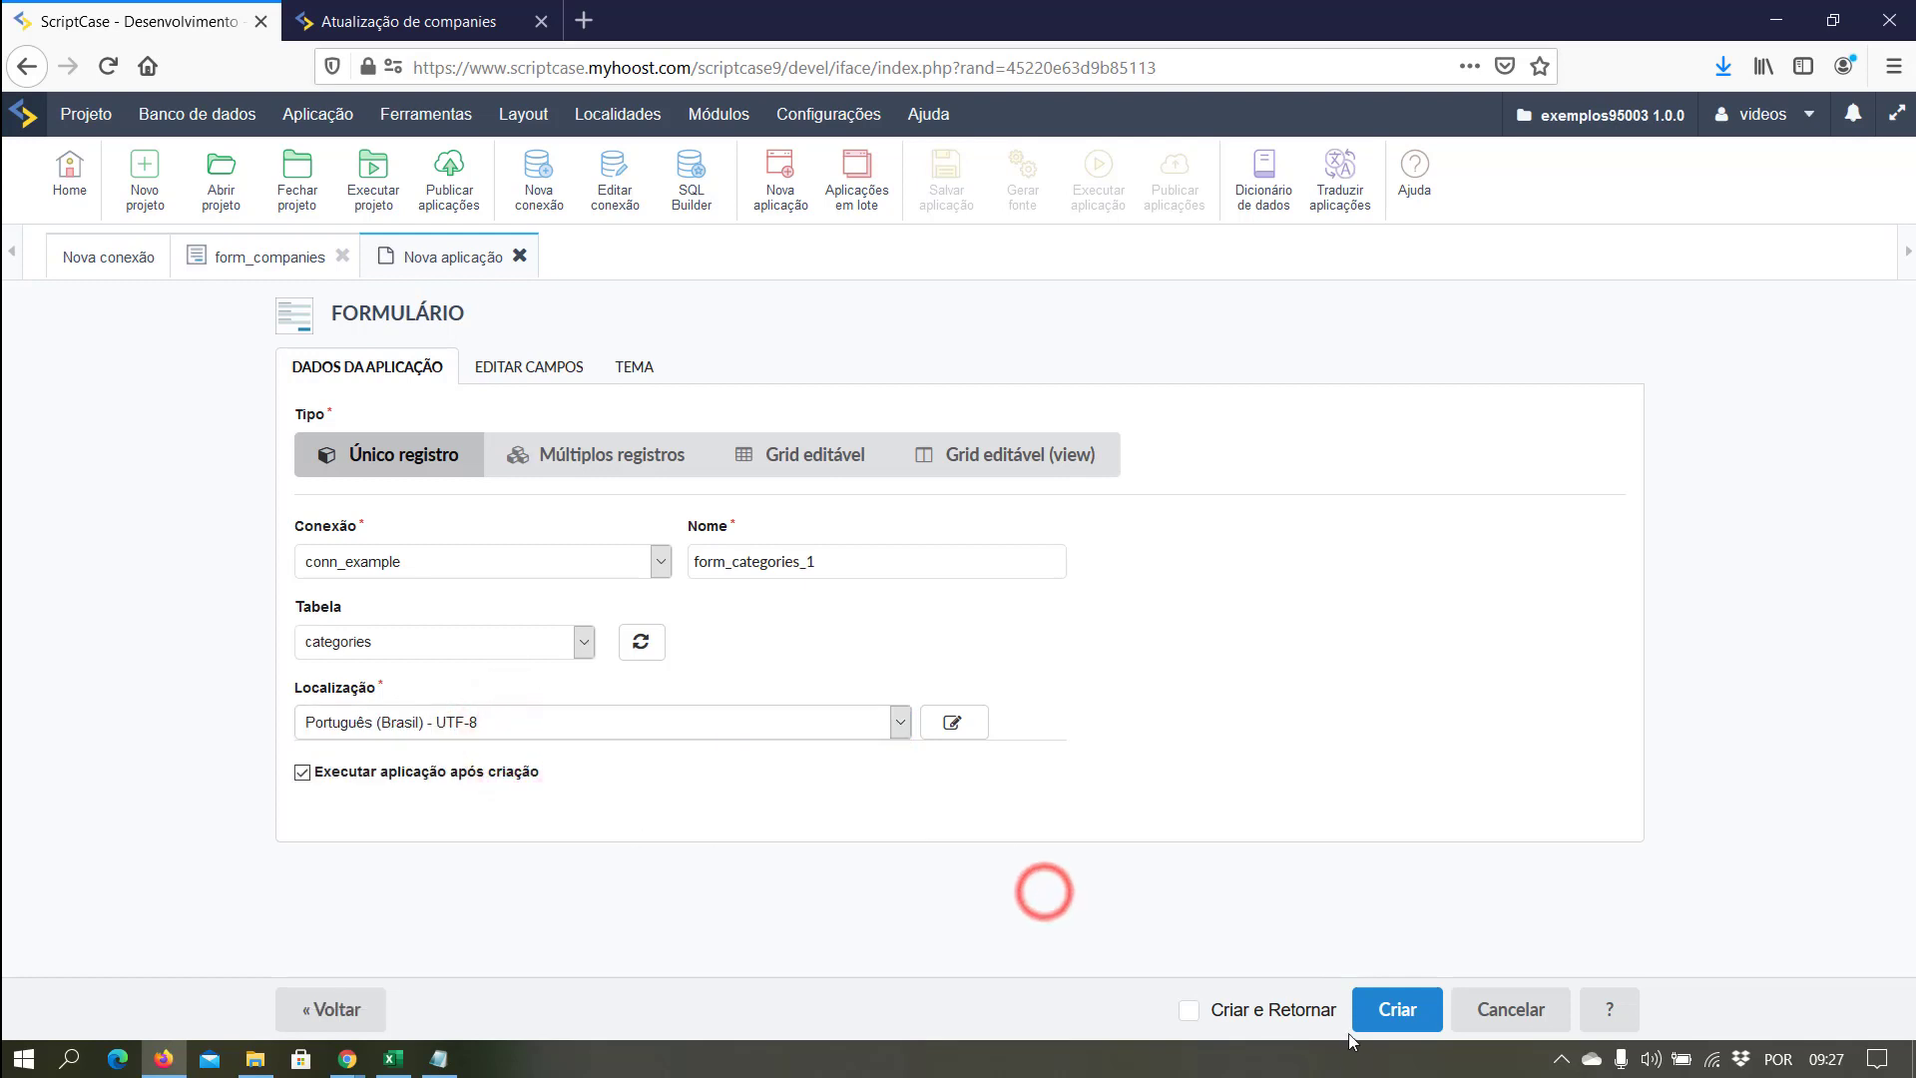
left_click(1376, 1010)
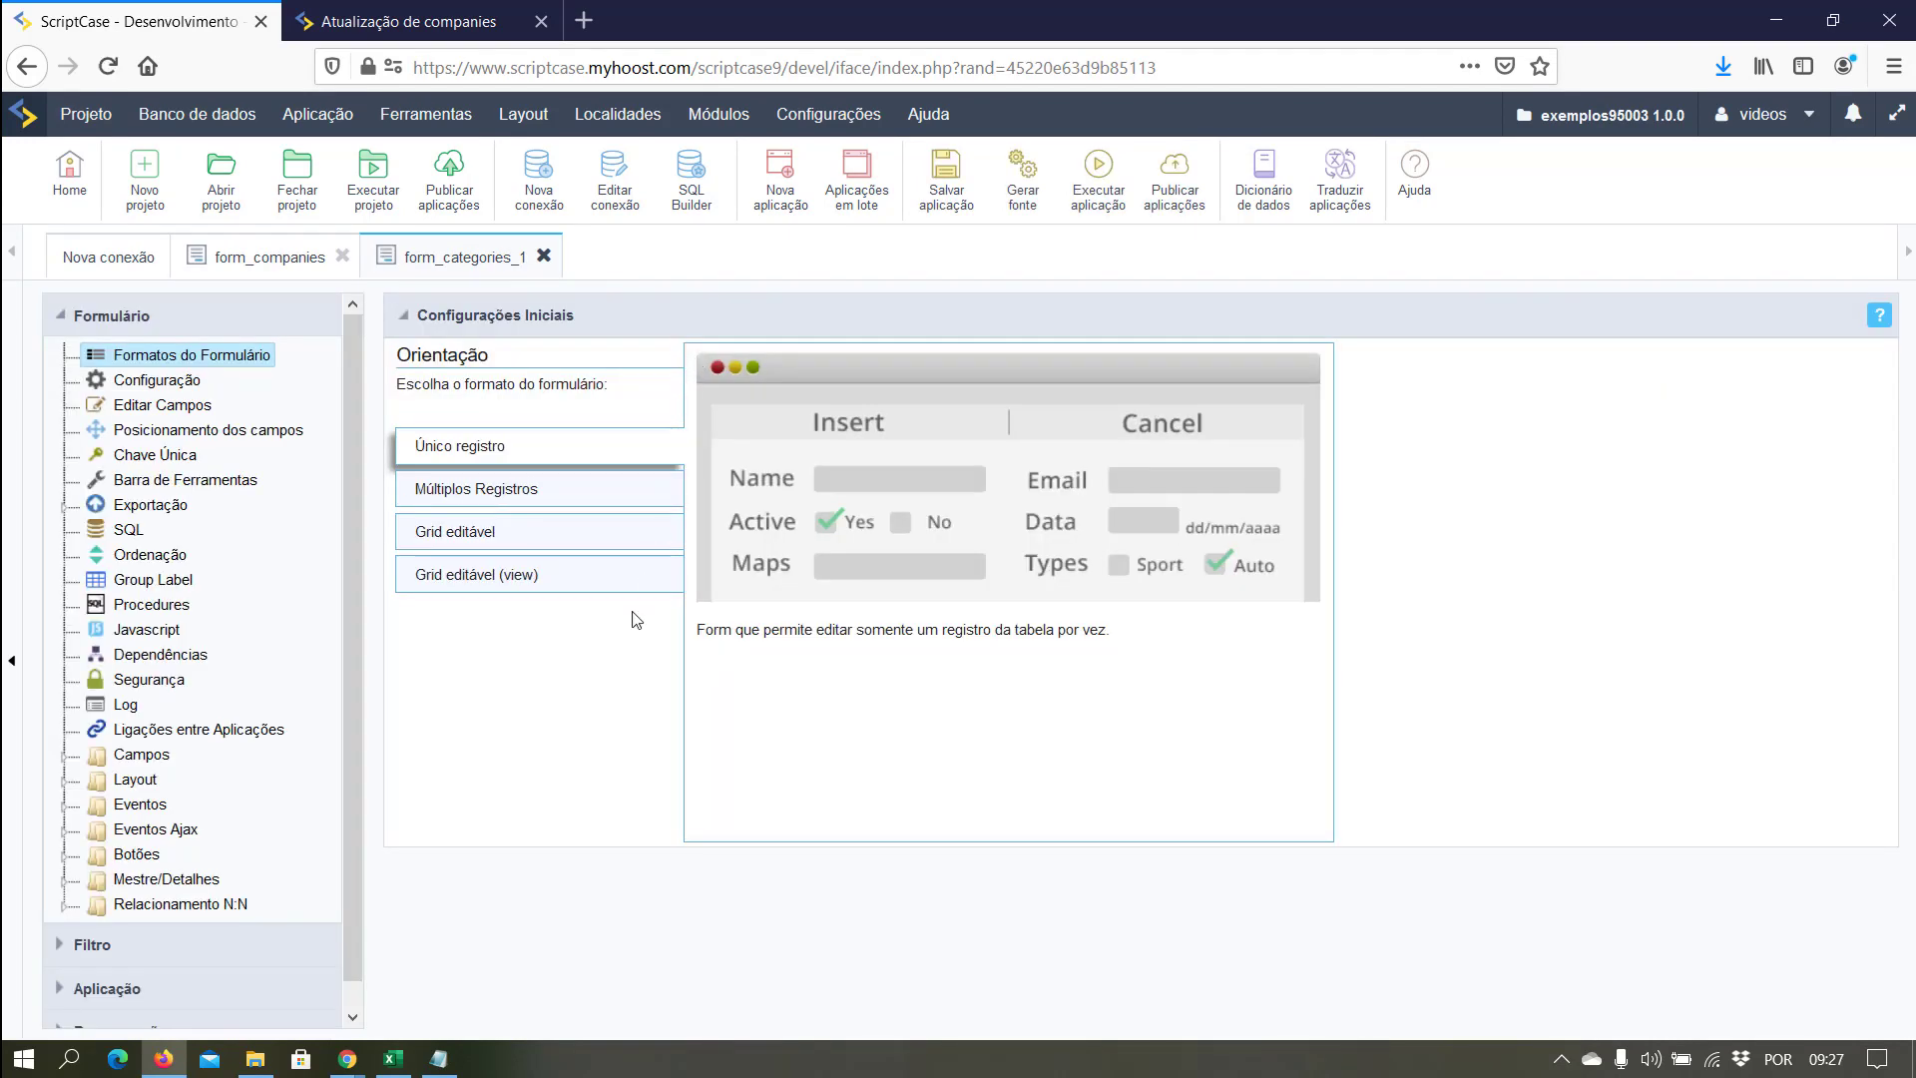
Run the categories form and examine the picture field's file selection on the second record.
key("F9")
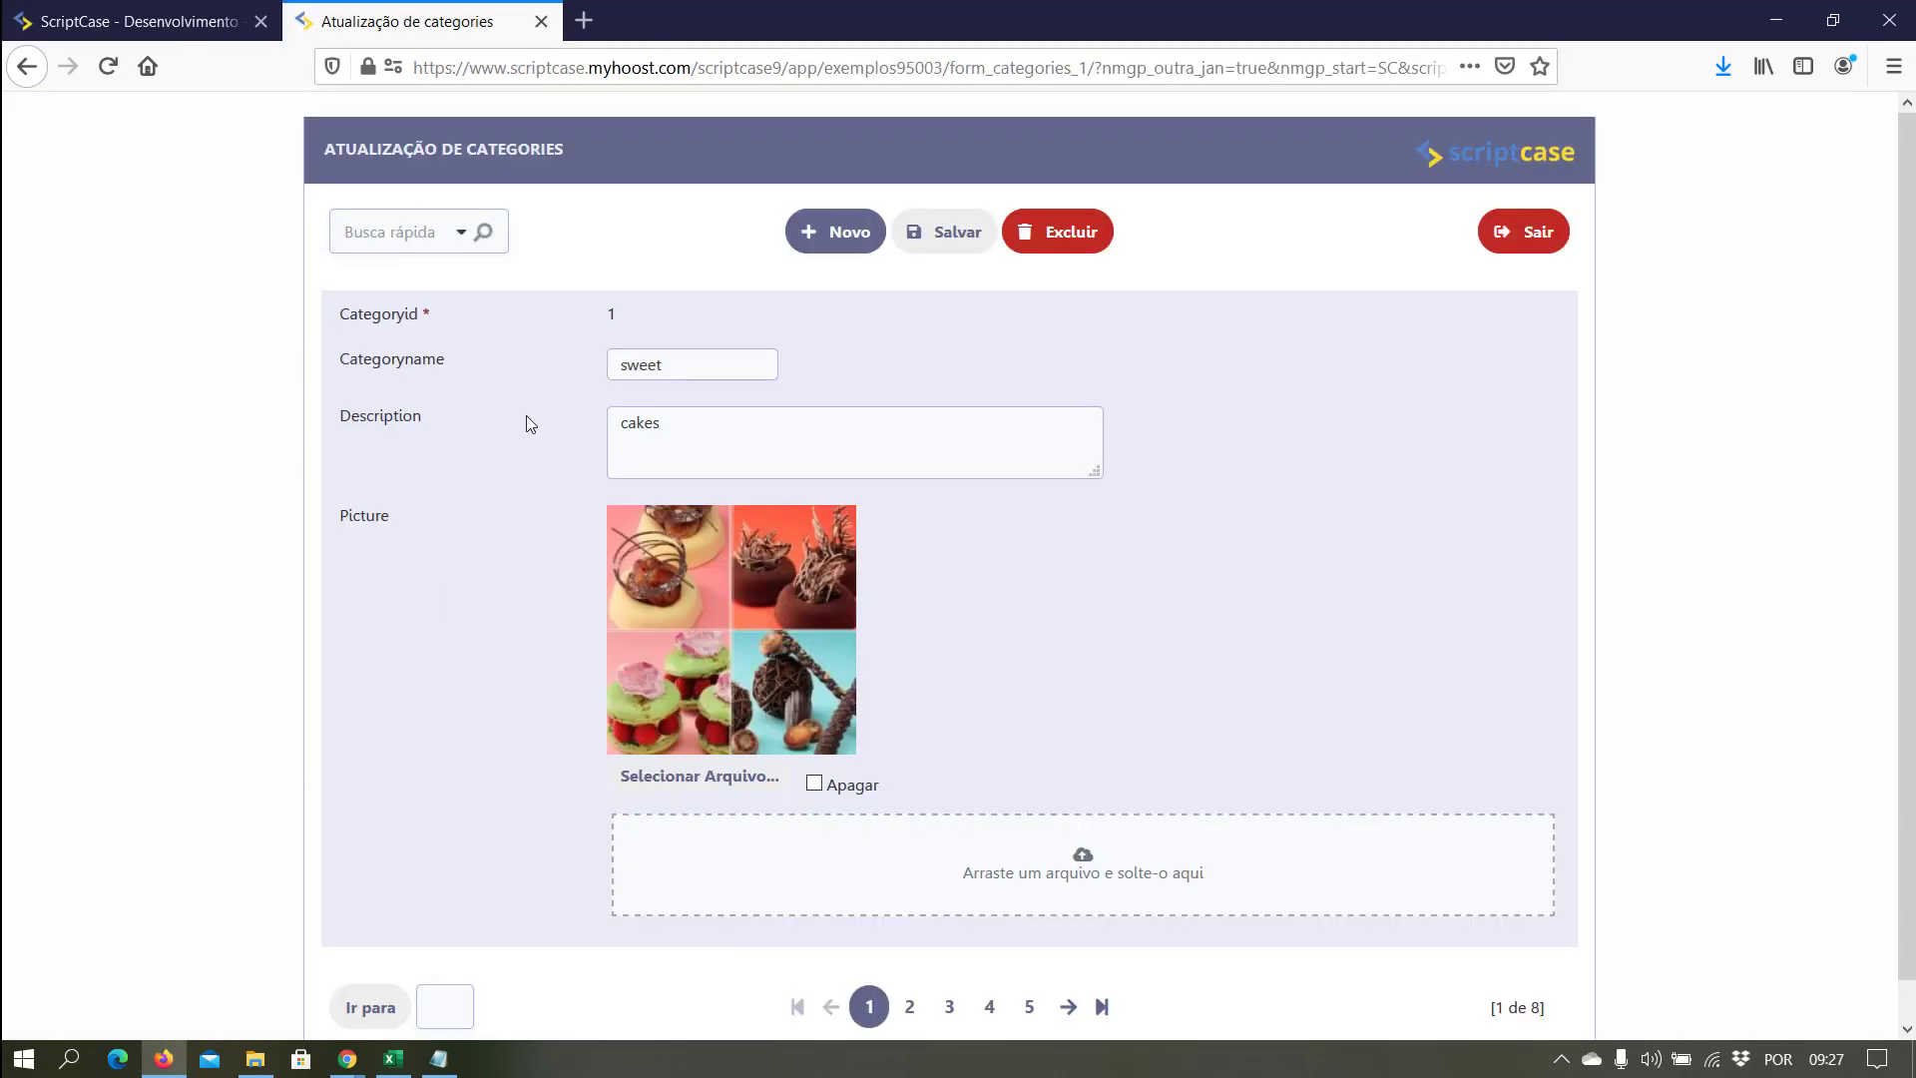
left_click(1068, 1006)
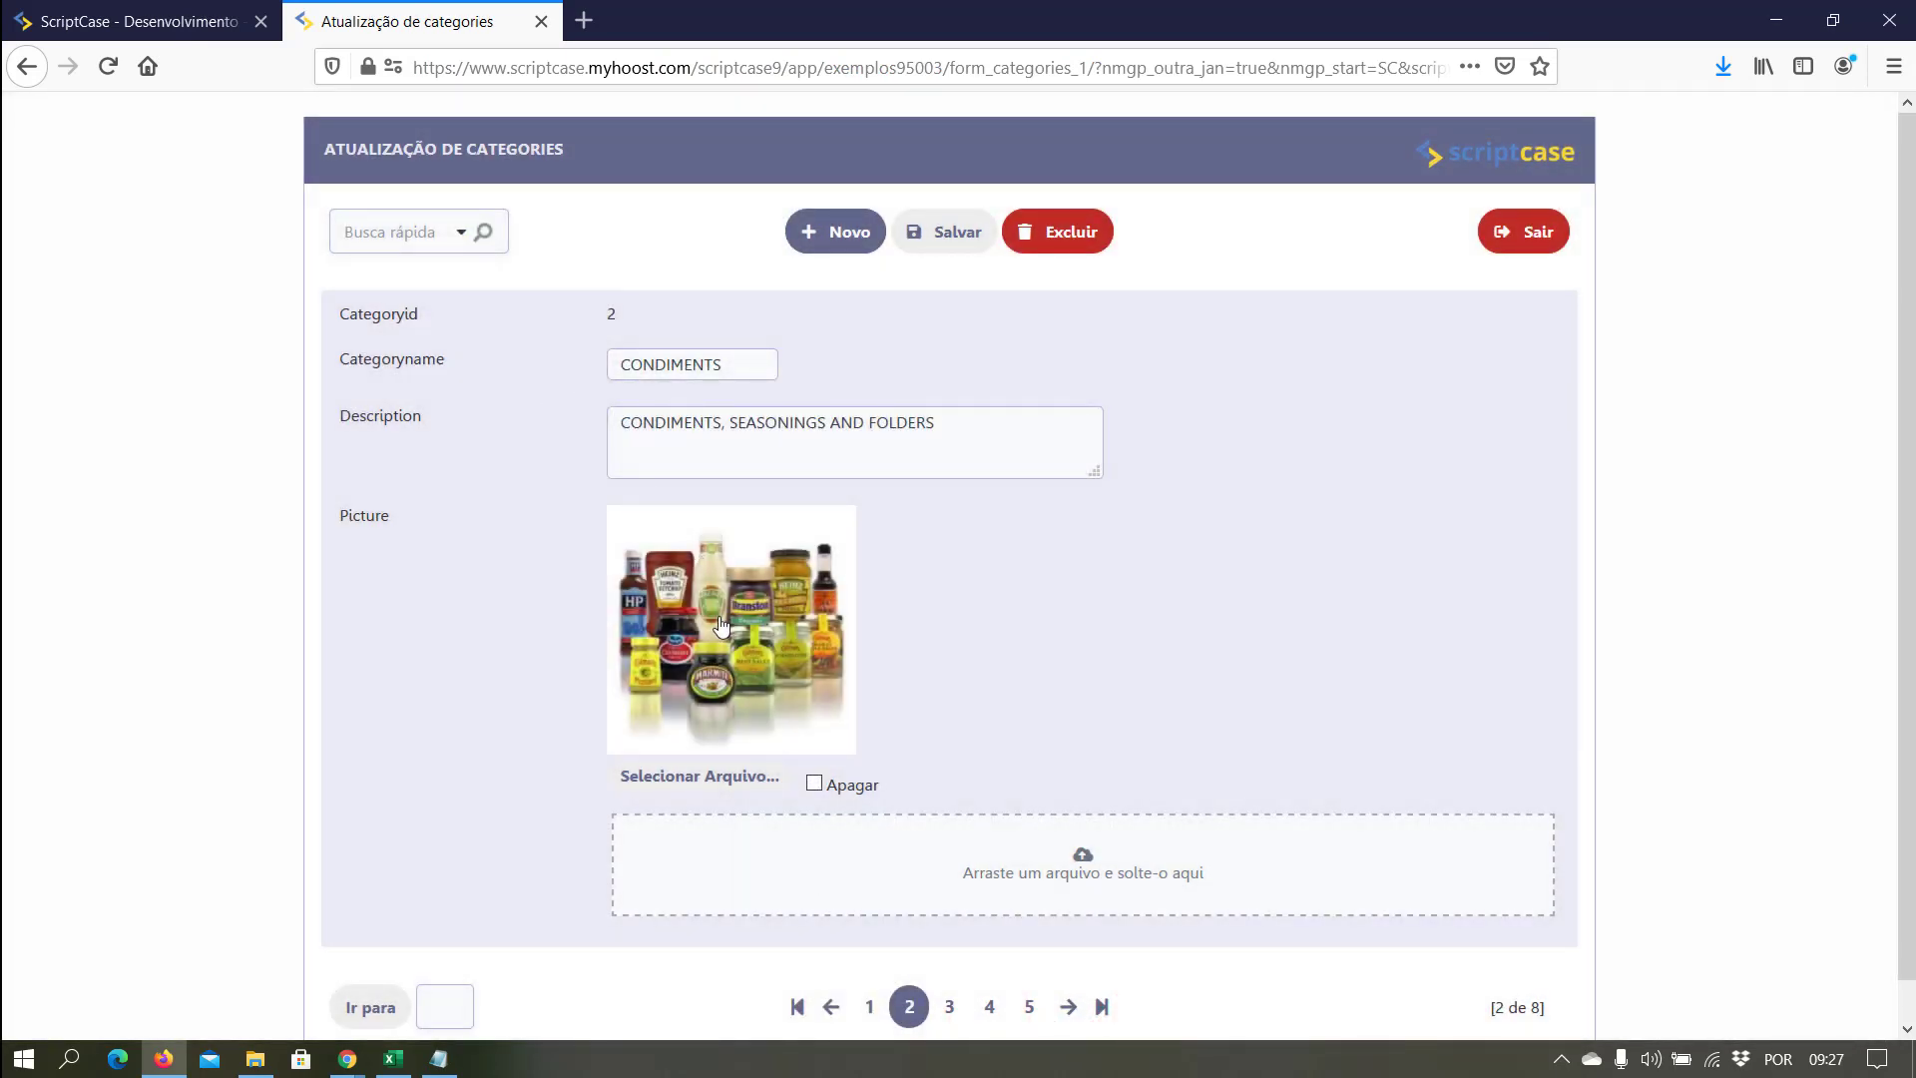
left_click(638, 776)
left_click(1006, 533)
Open the picture field's settings in the categories form and review its data type, SQL type and upload options.
left_click(110, 17)
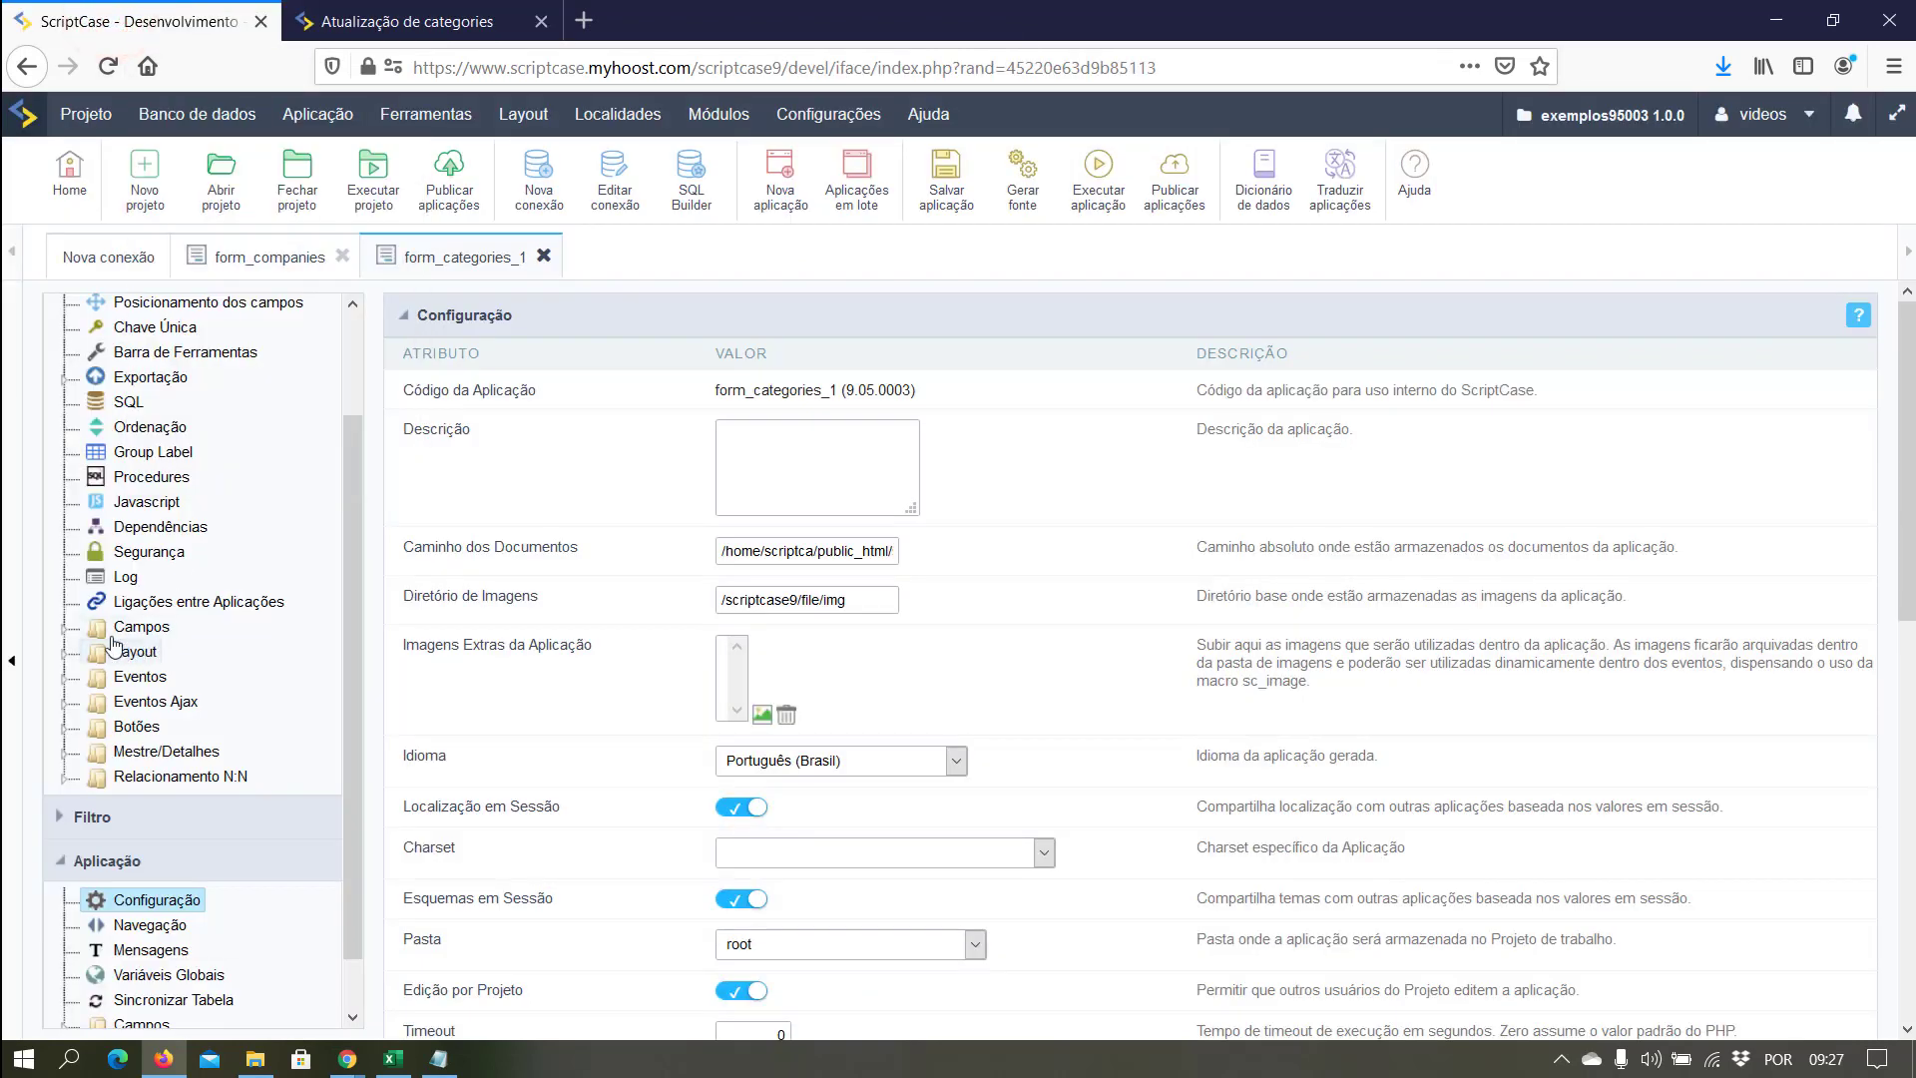
left_click(74, 628)
left_click(150, 727)
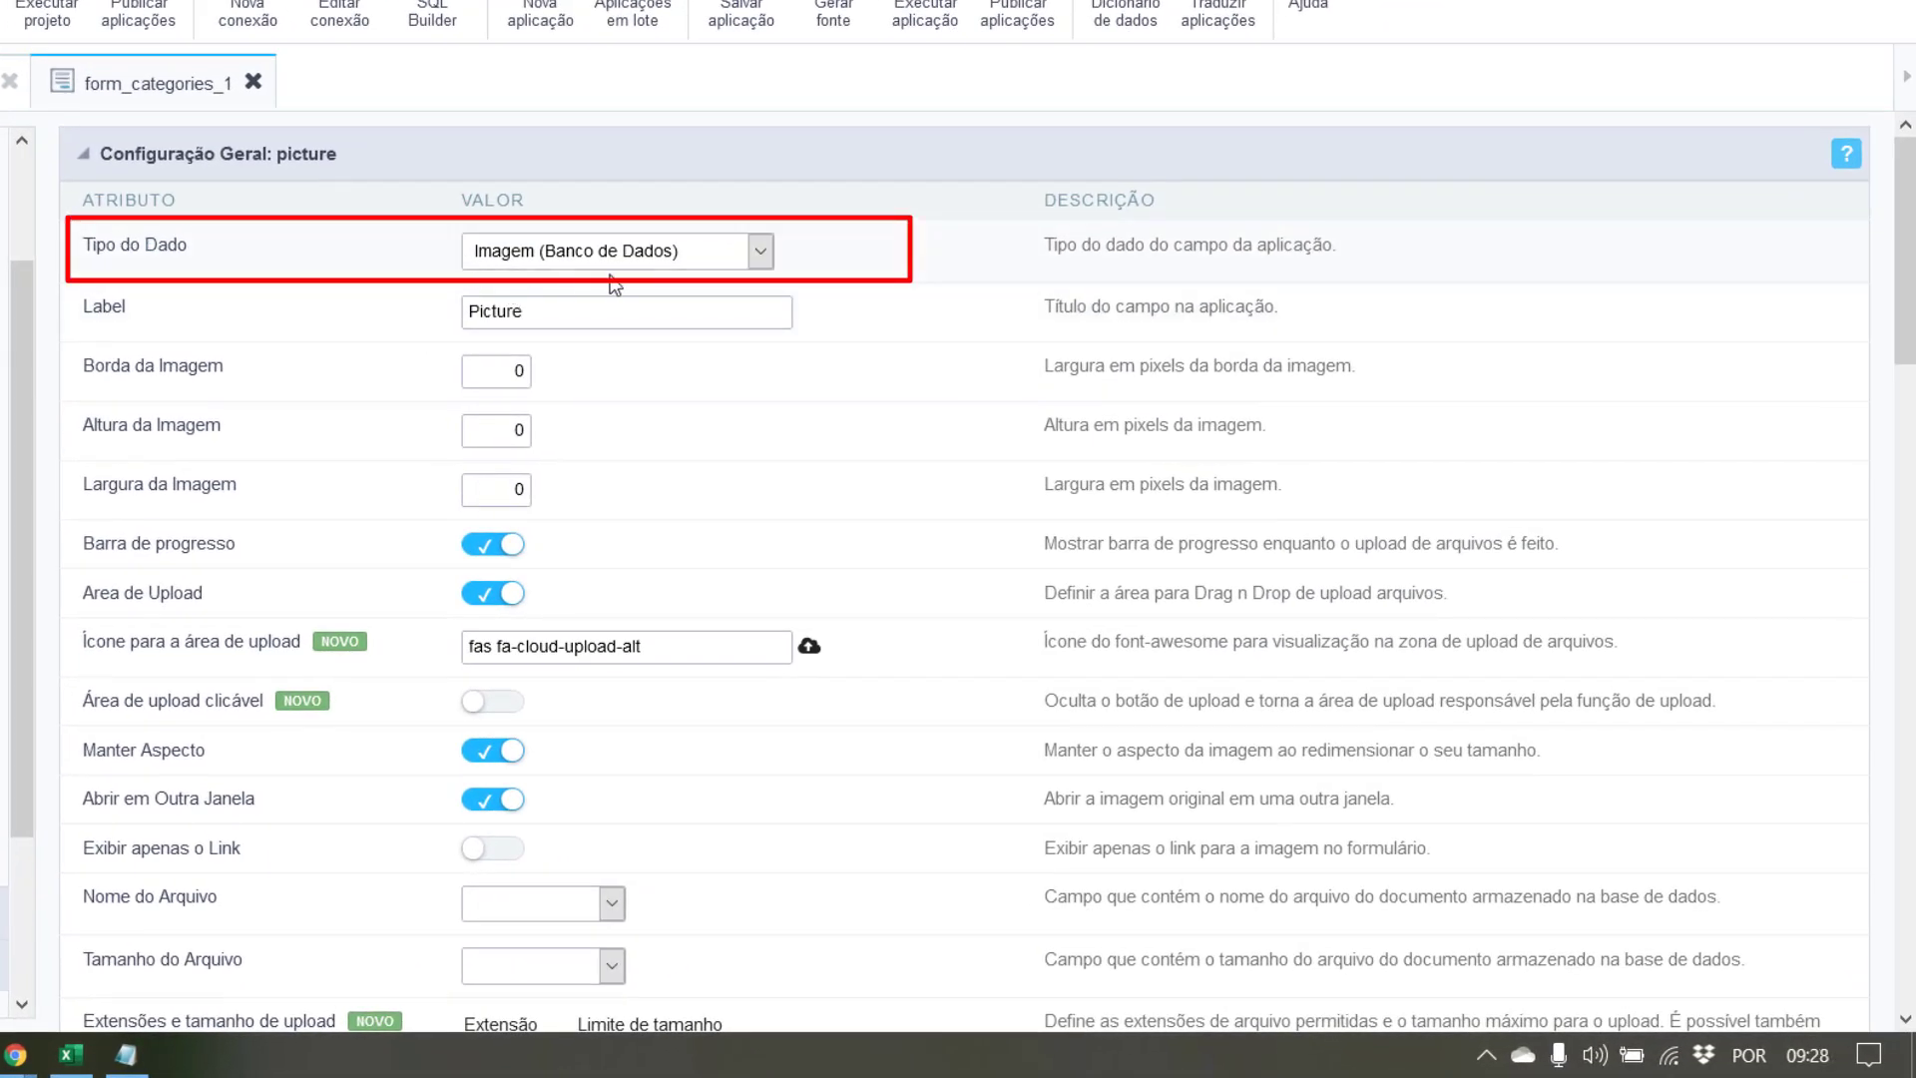
scroll(599, 389, "down", 6)
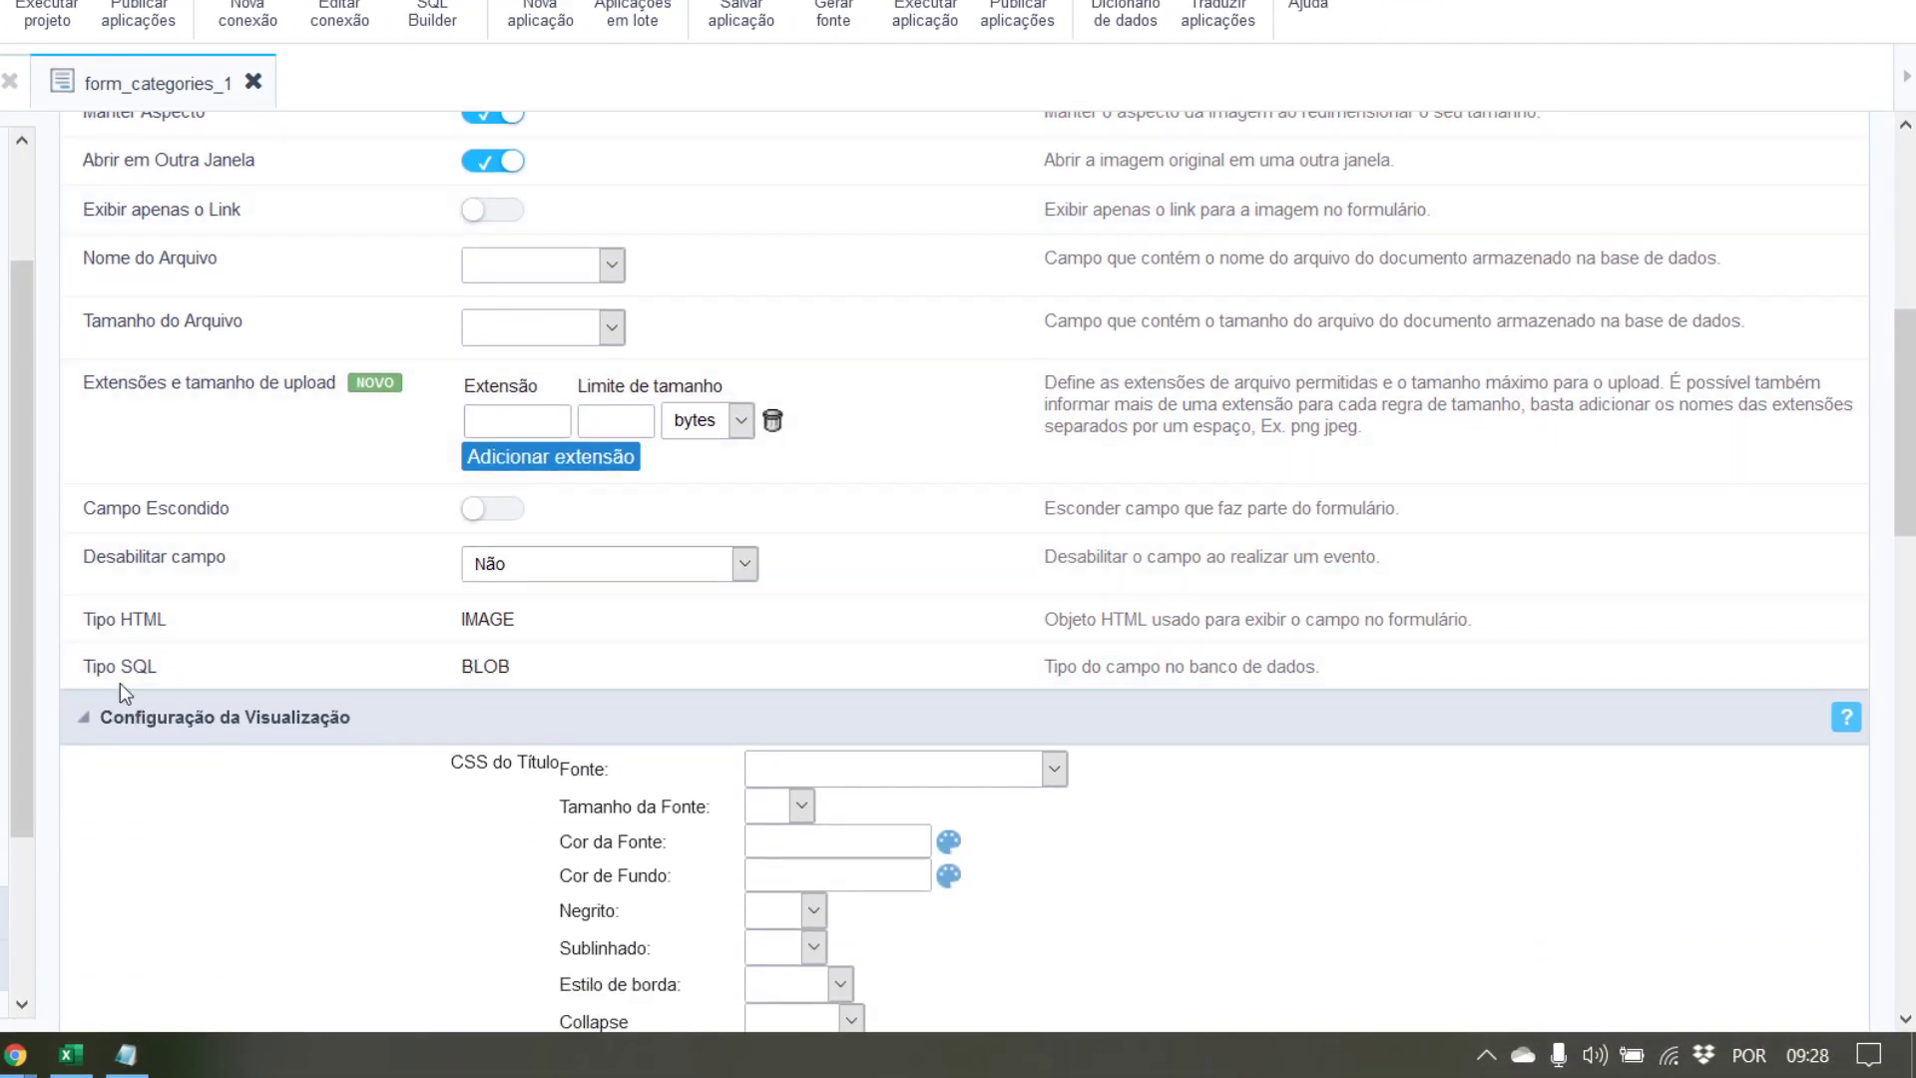
left_click_drag(471, 667, 524, 669)
scroll(511, 666, "up", 5)
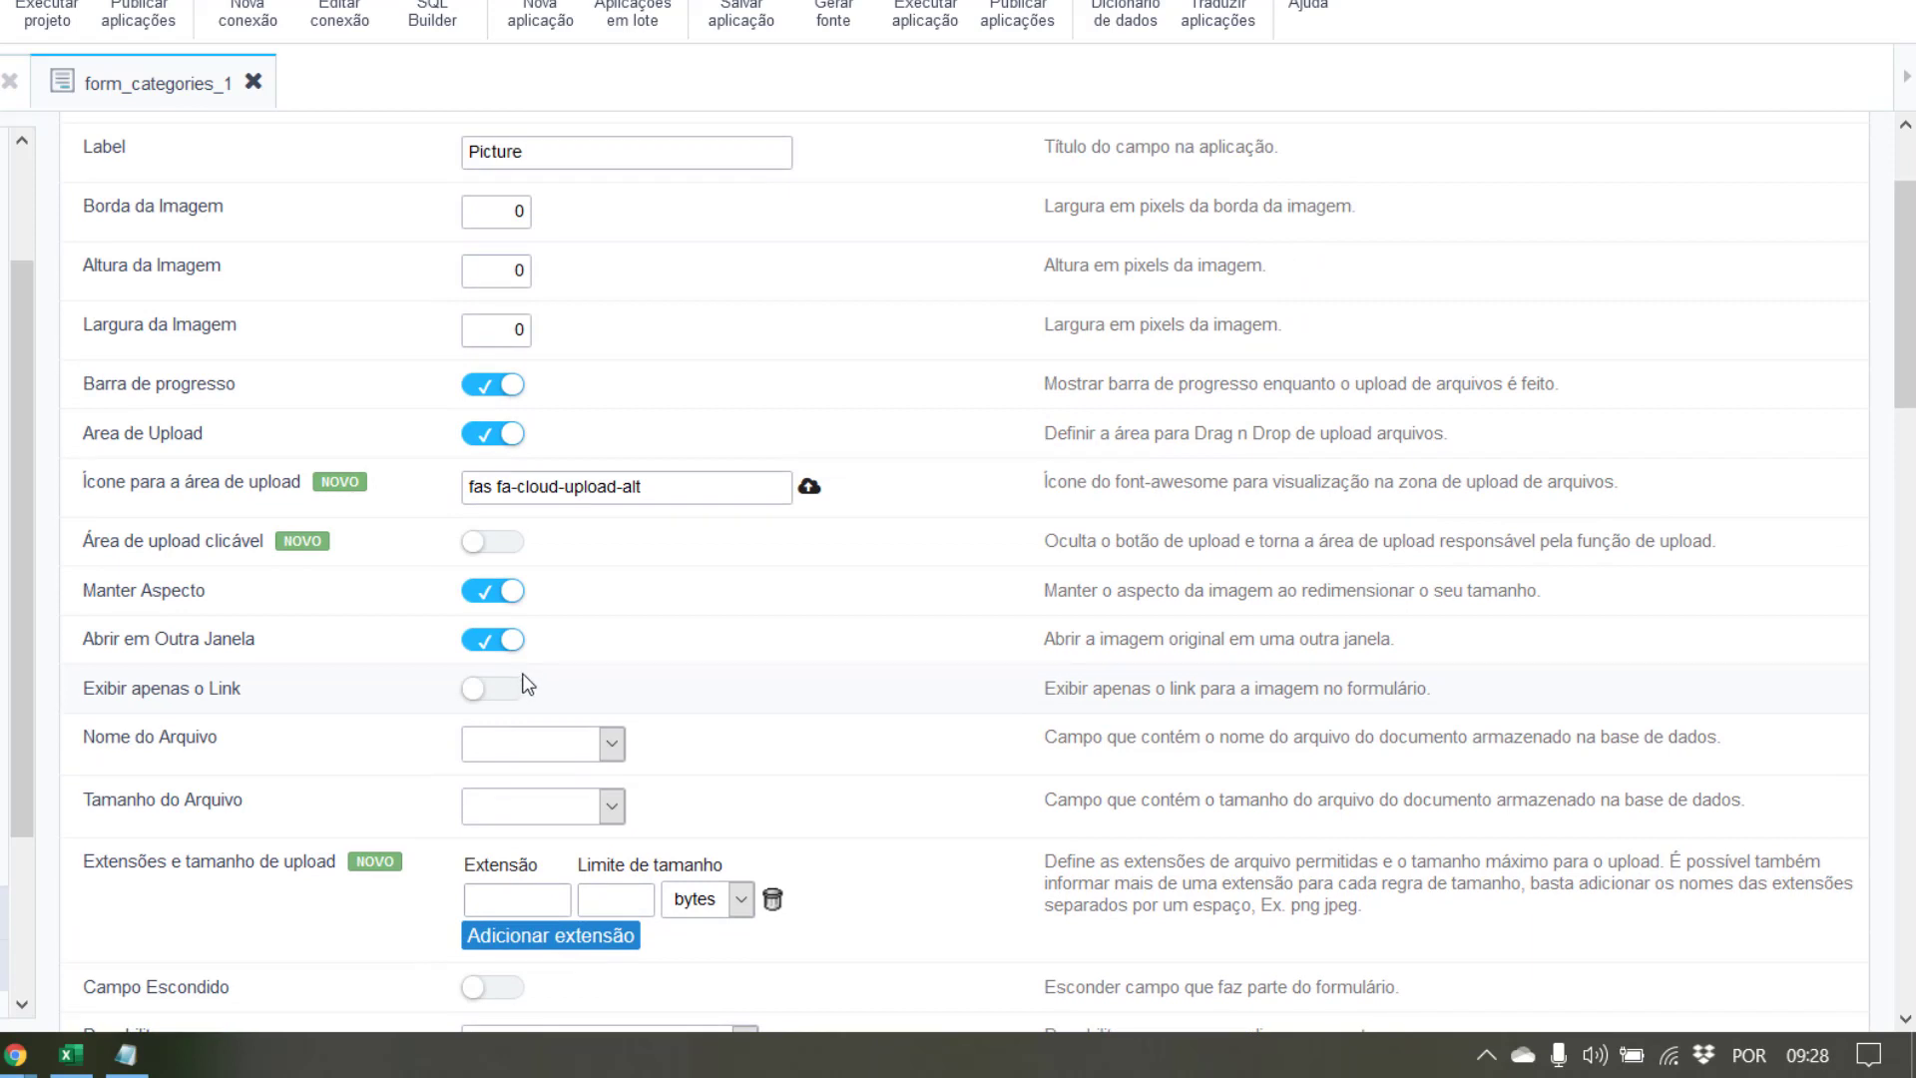
scroll(548, 680, "up", 2)
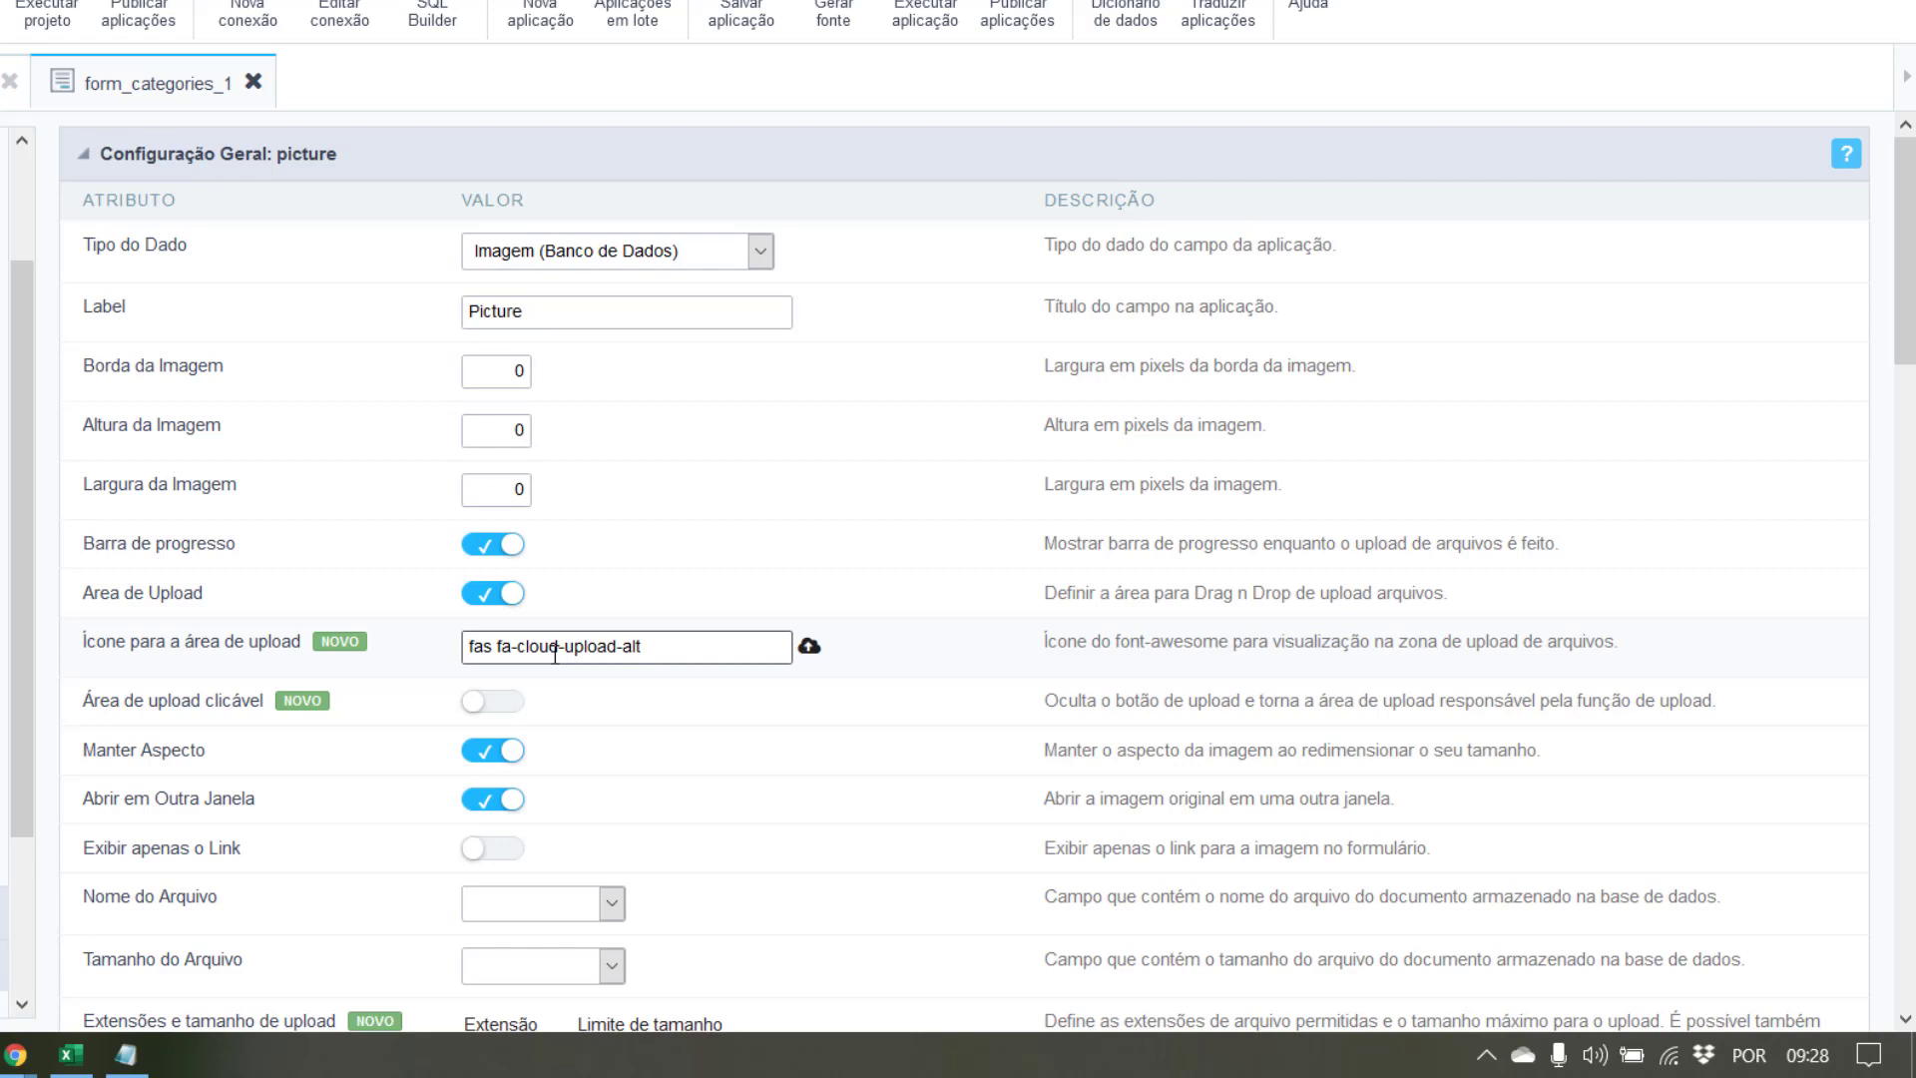
Switch the picture field's data type to Imagem (Nome de Arquivo) to examine its storage options, and restore Imagem (Banco de Dados).
left_click(596, 262)
scroll(594, 415, "down", 1)
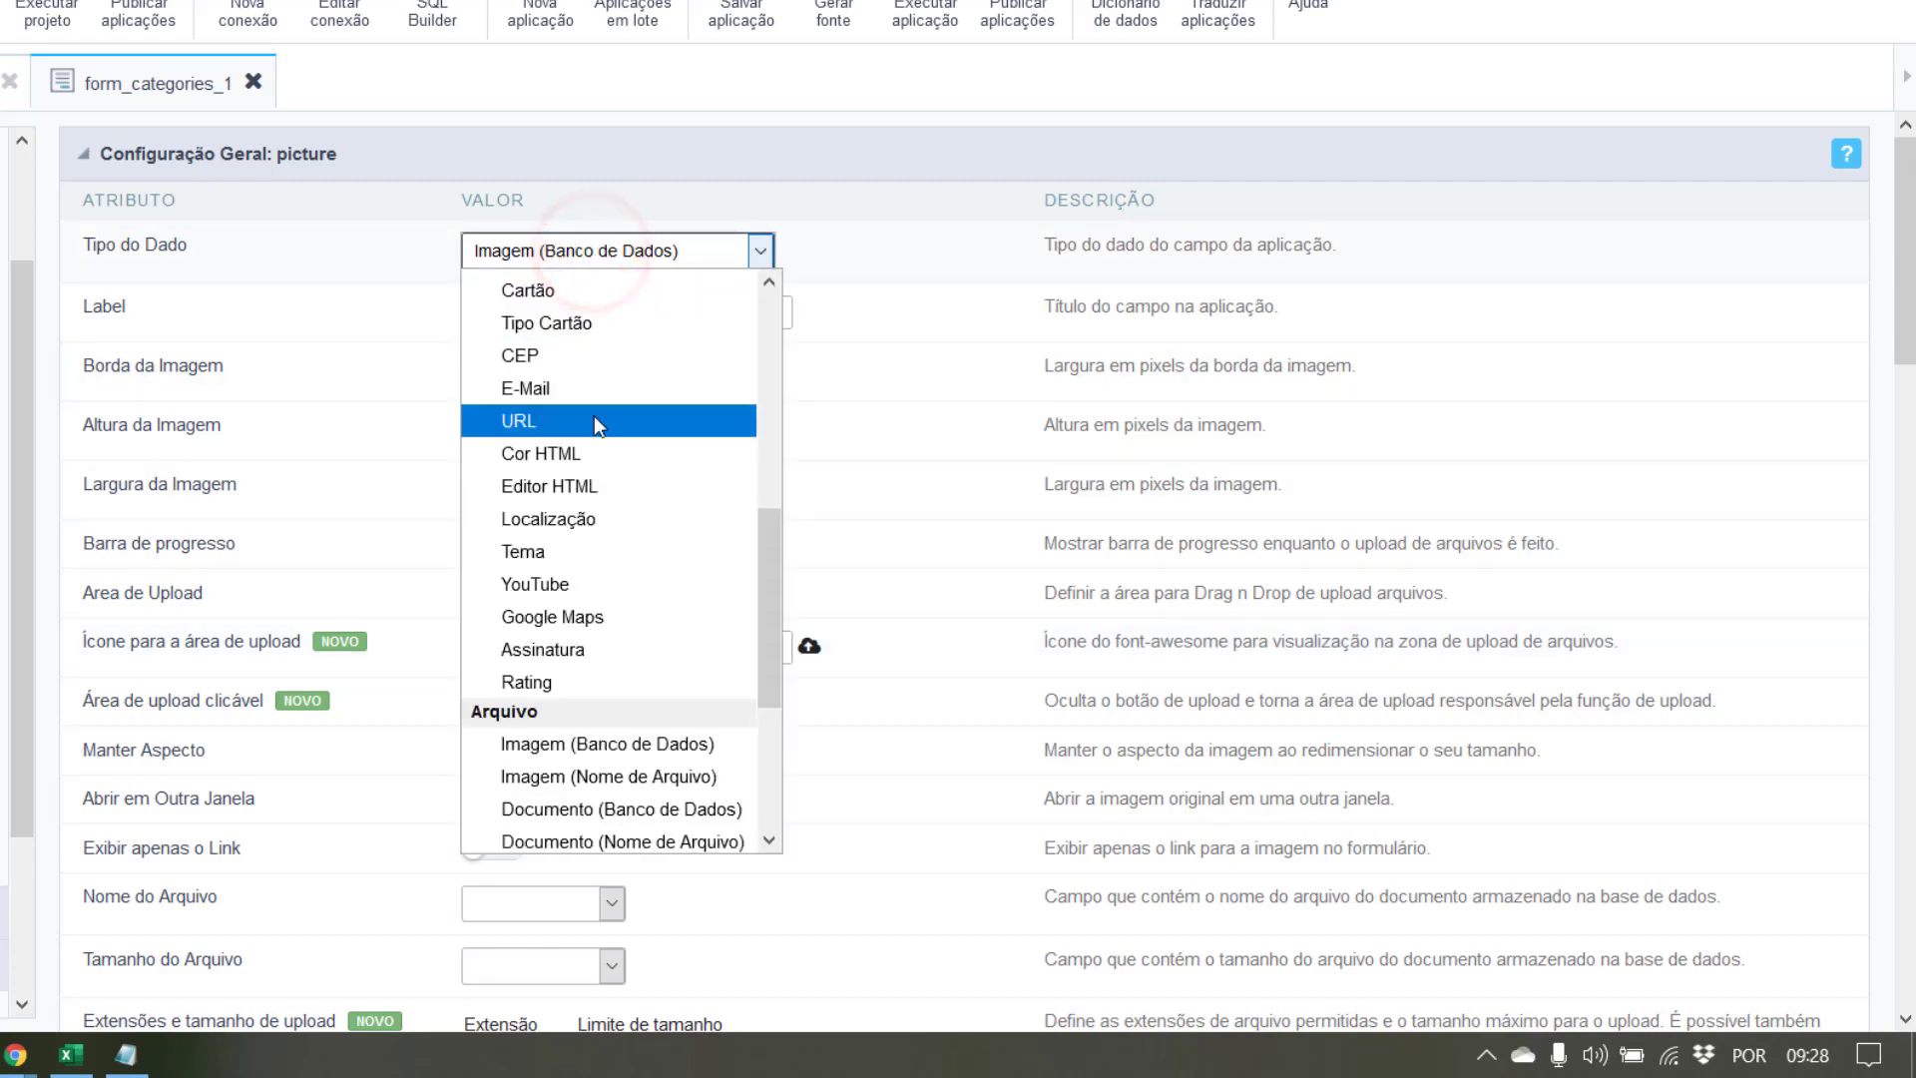
left_click(656, 778)
scroll(513, 733, "down", 3)
scroll(512, 732, "down", 1)
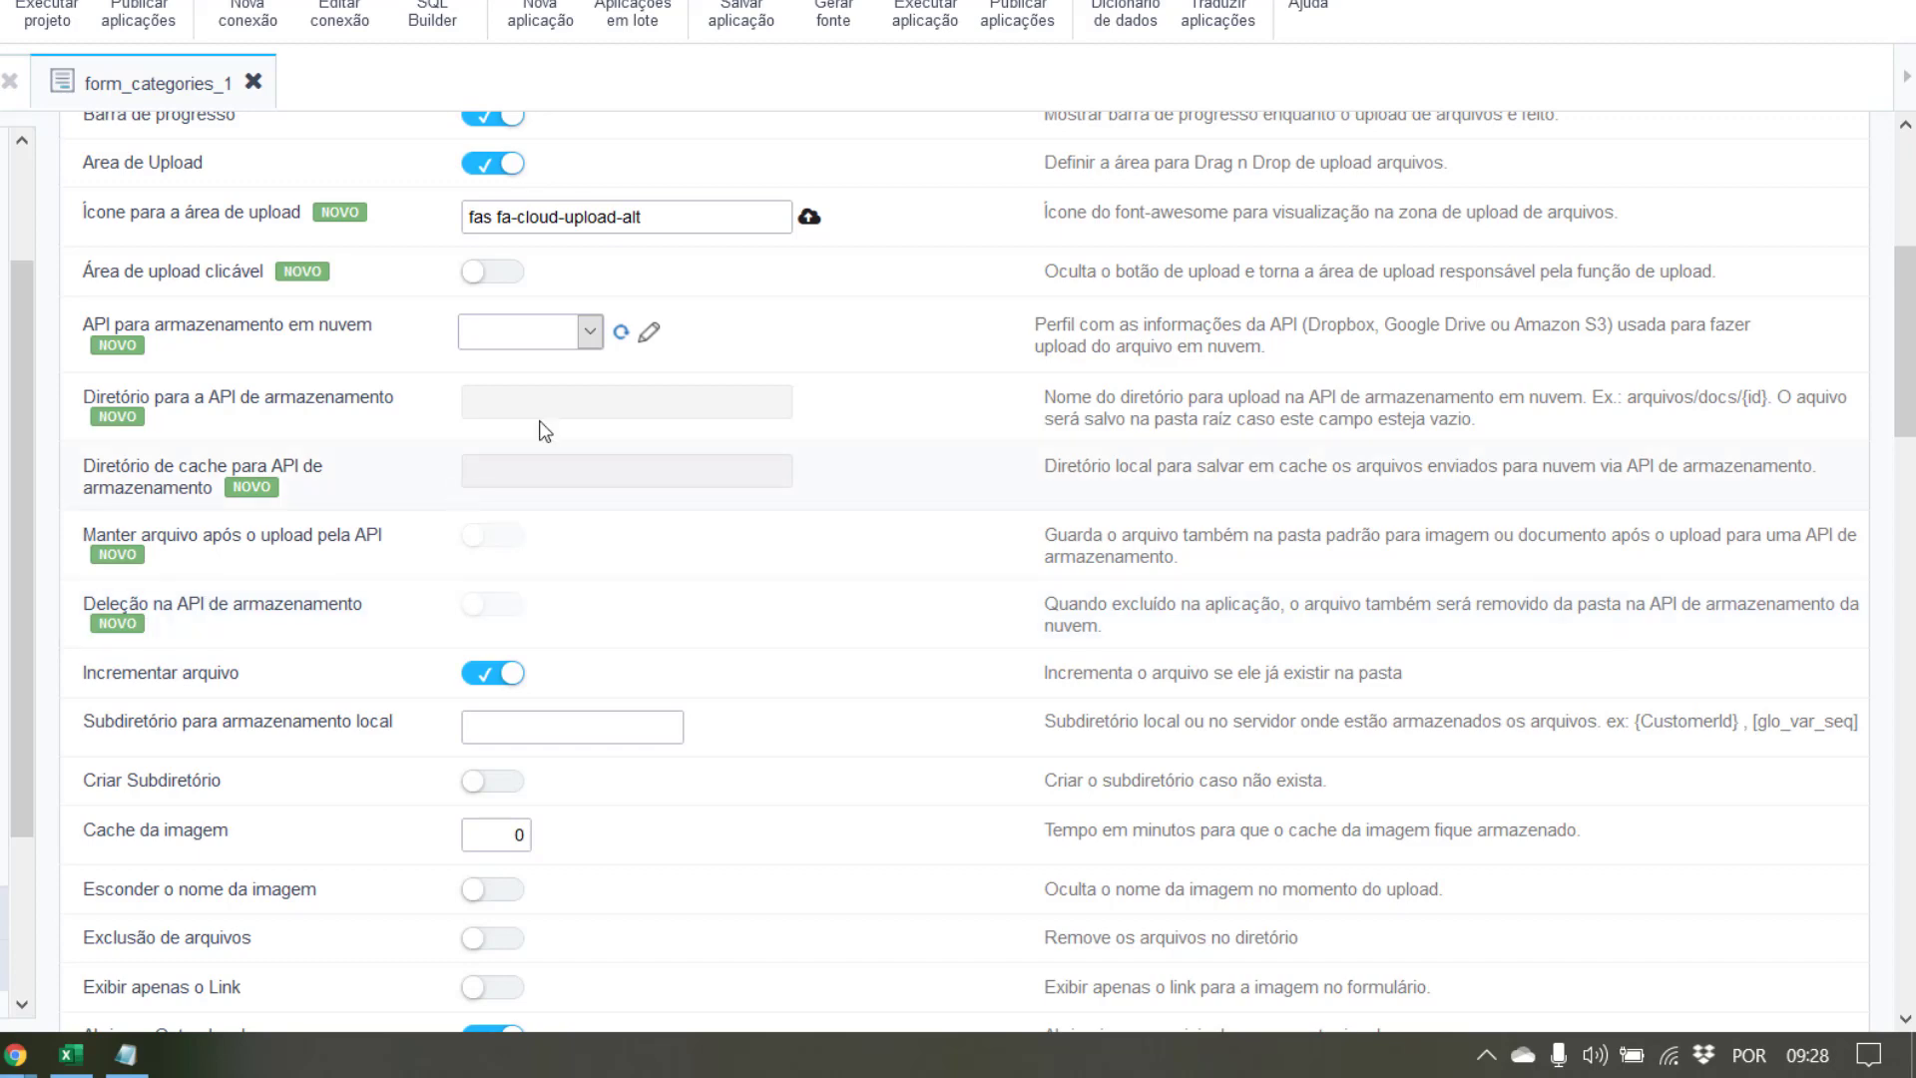
scroll(647, 433, "up", 5)
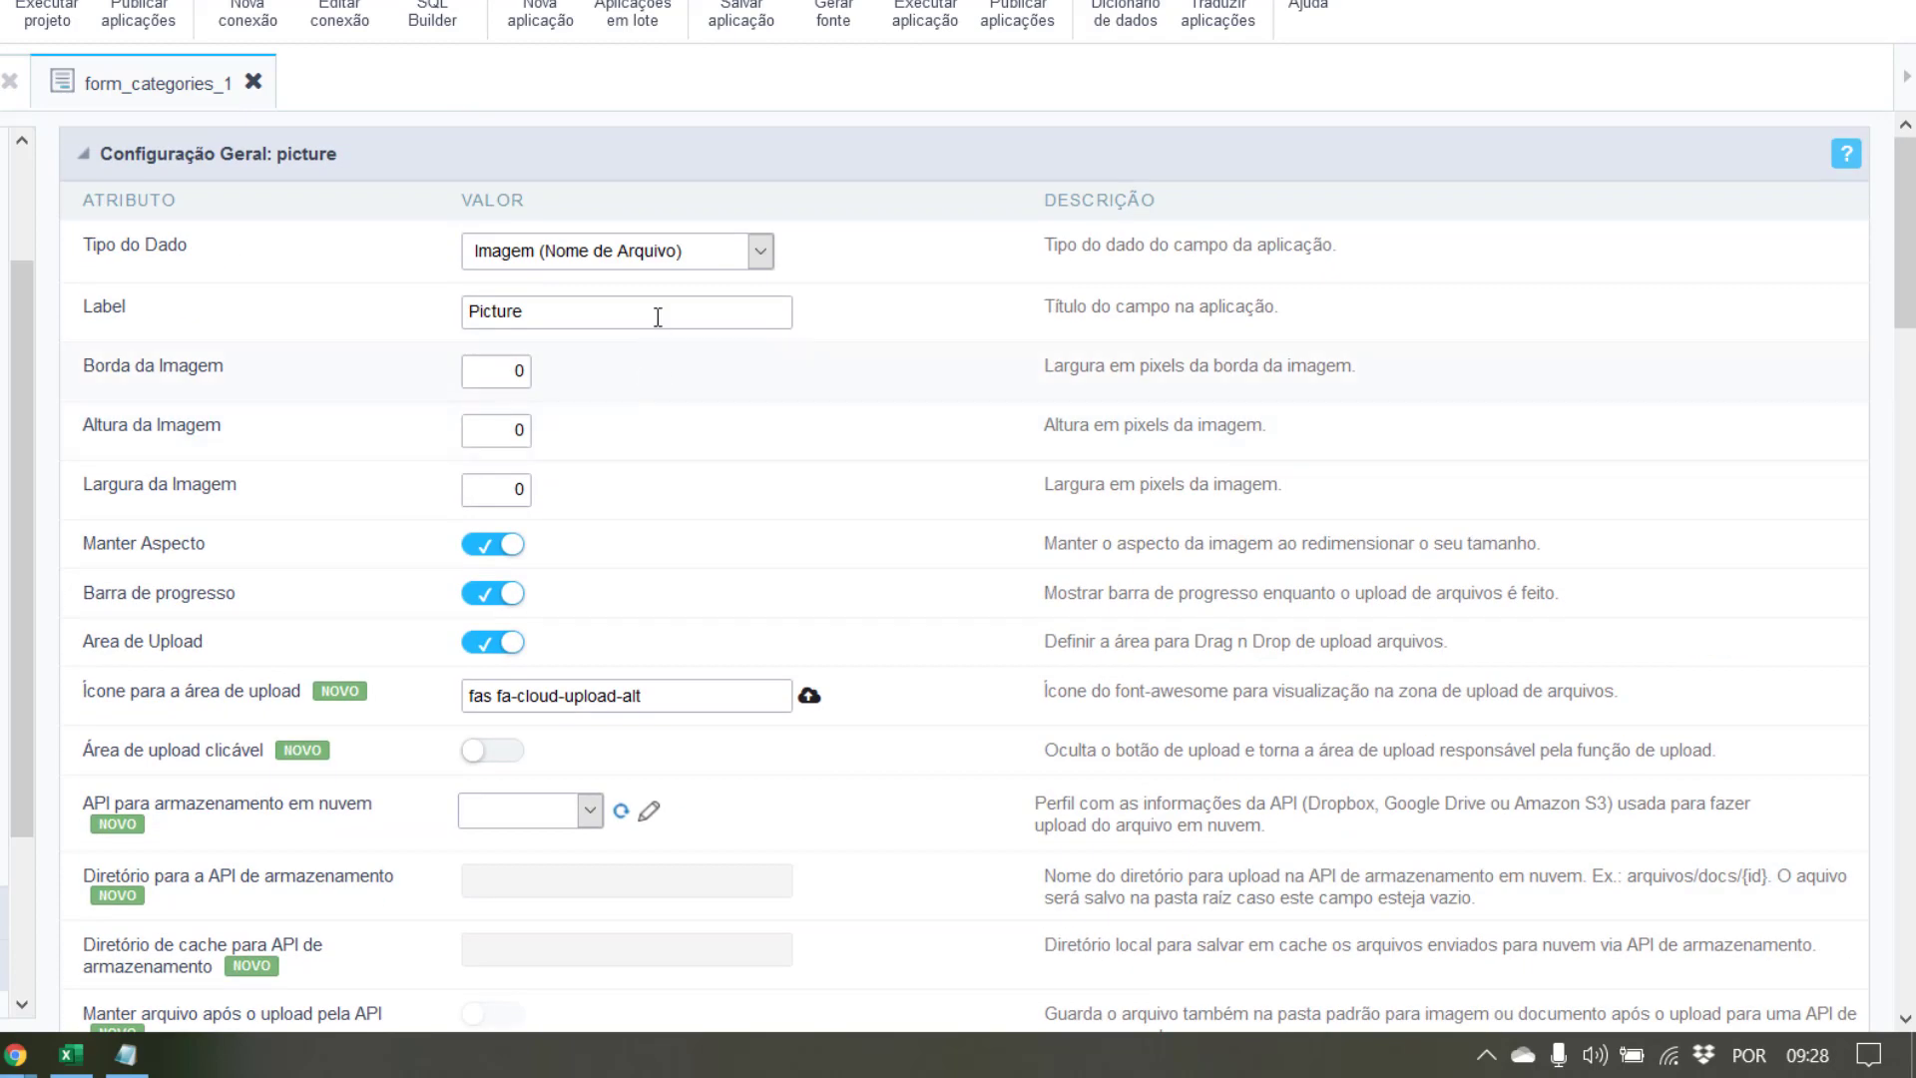
left_click(644, 261)
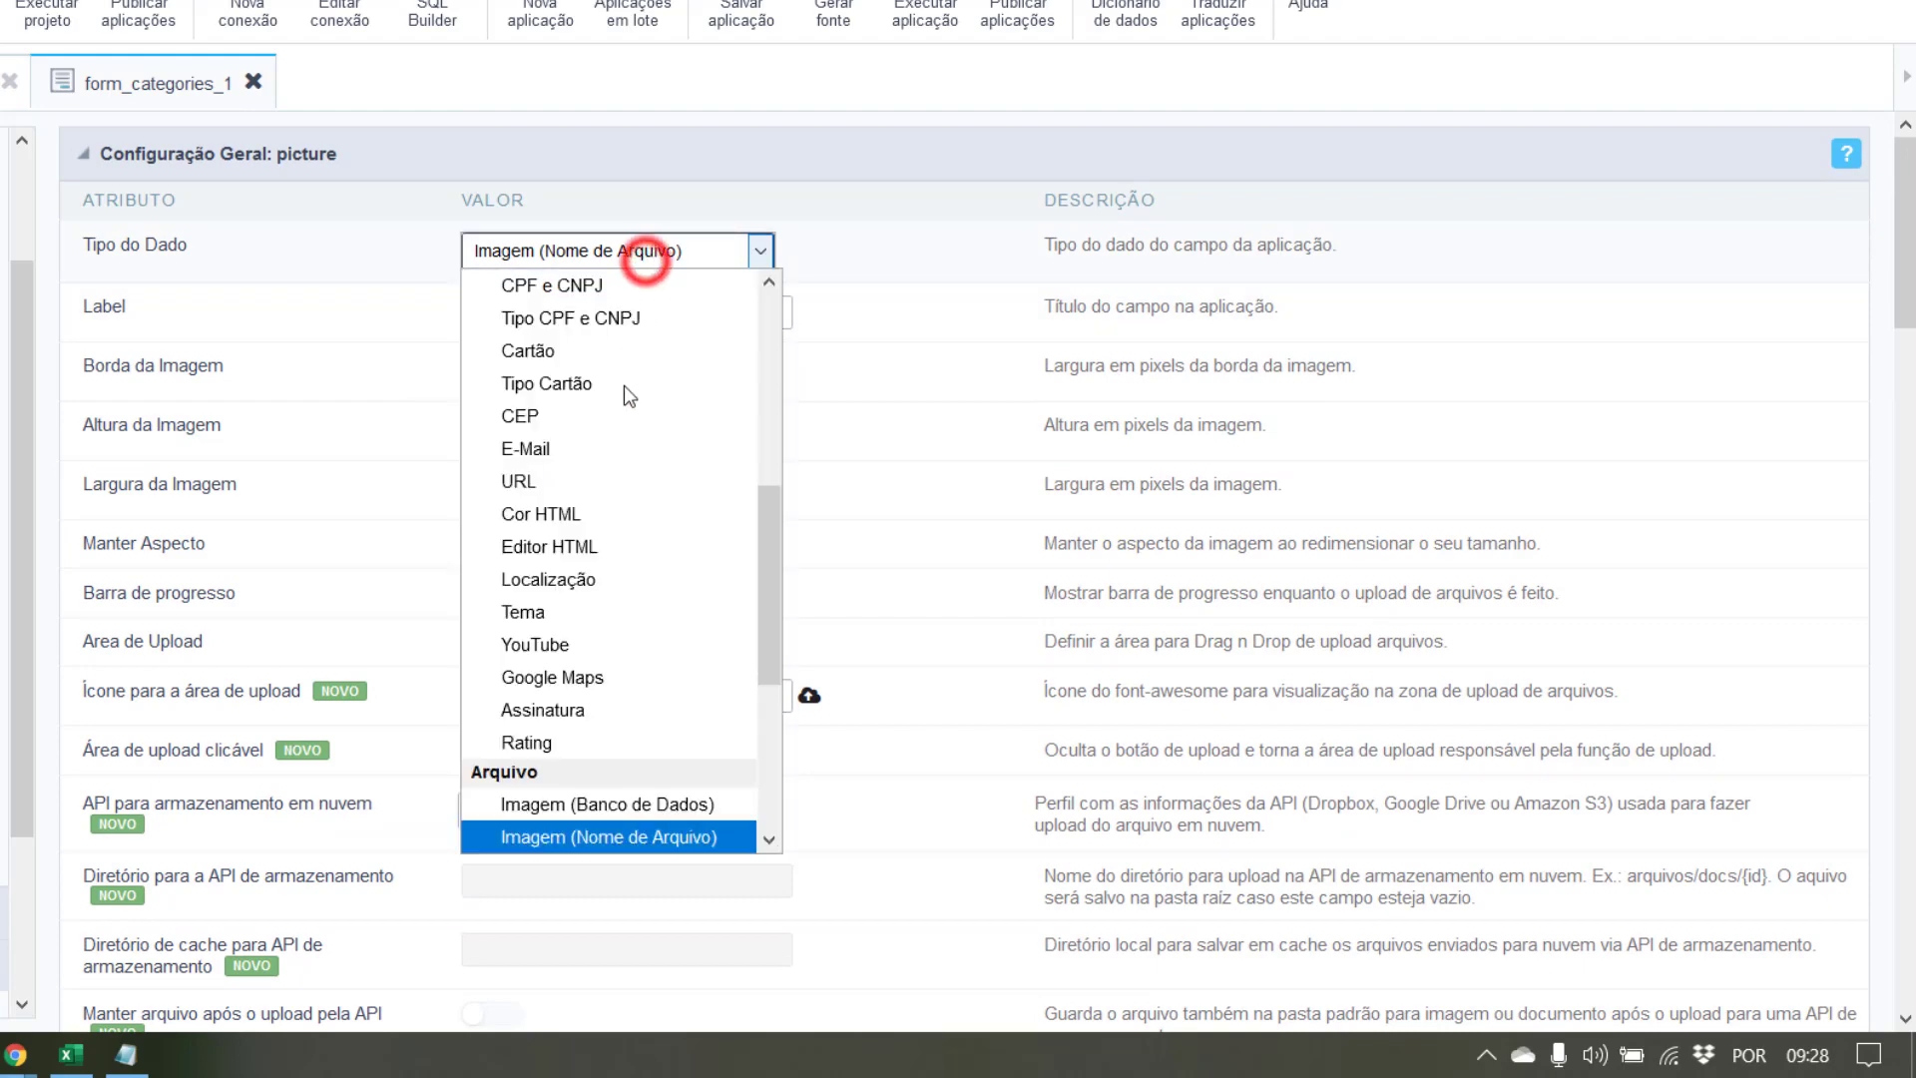
left_click(603, 803)
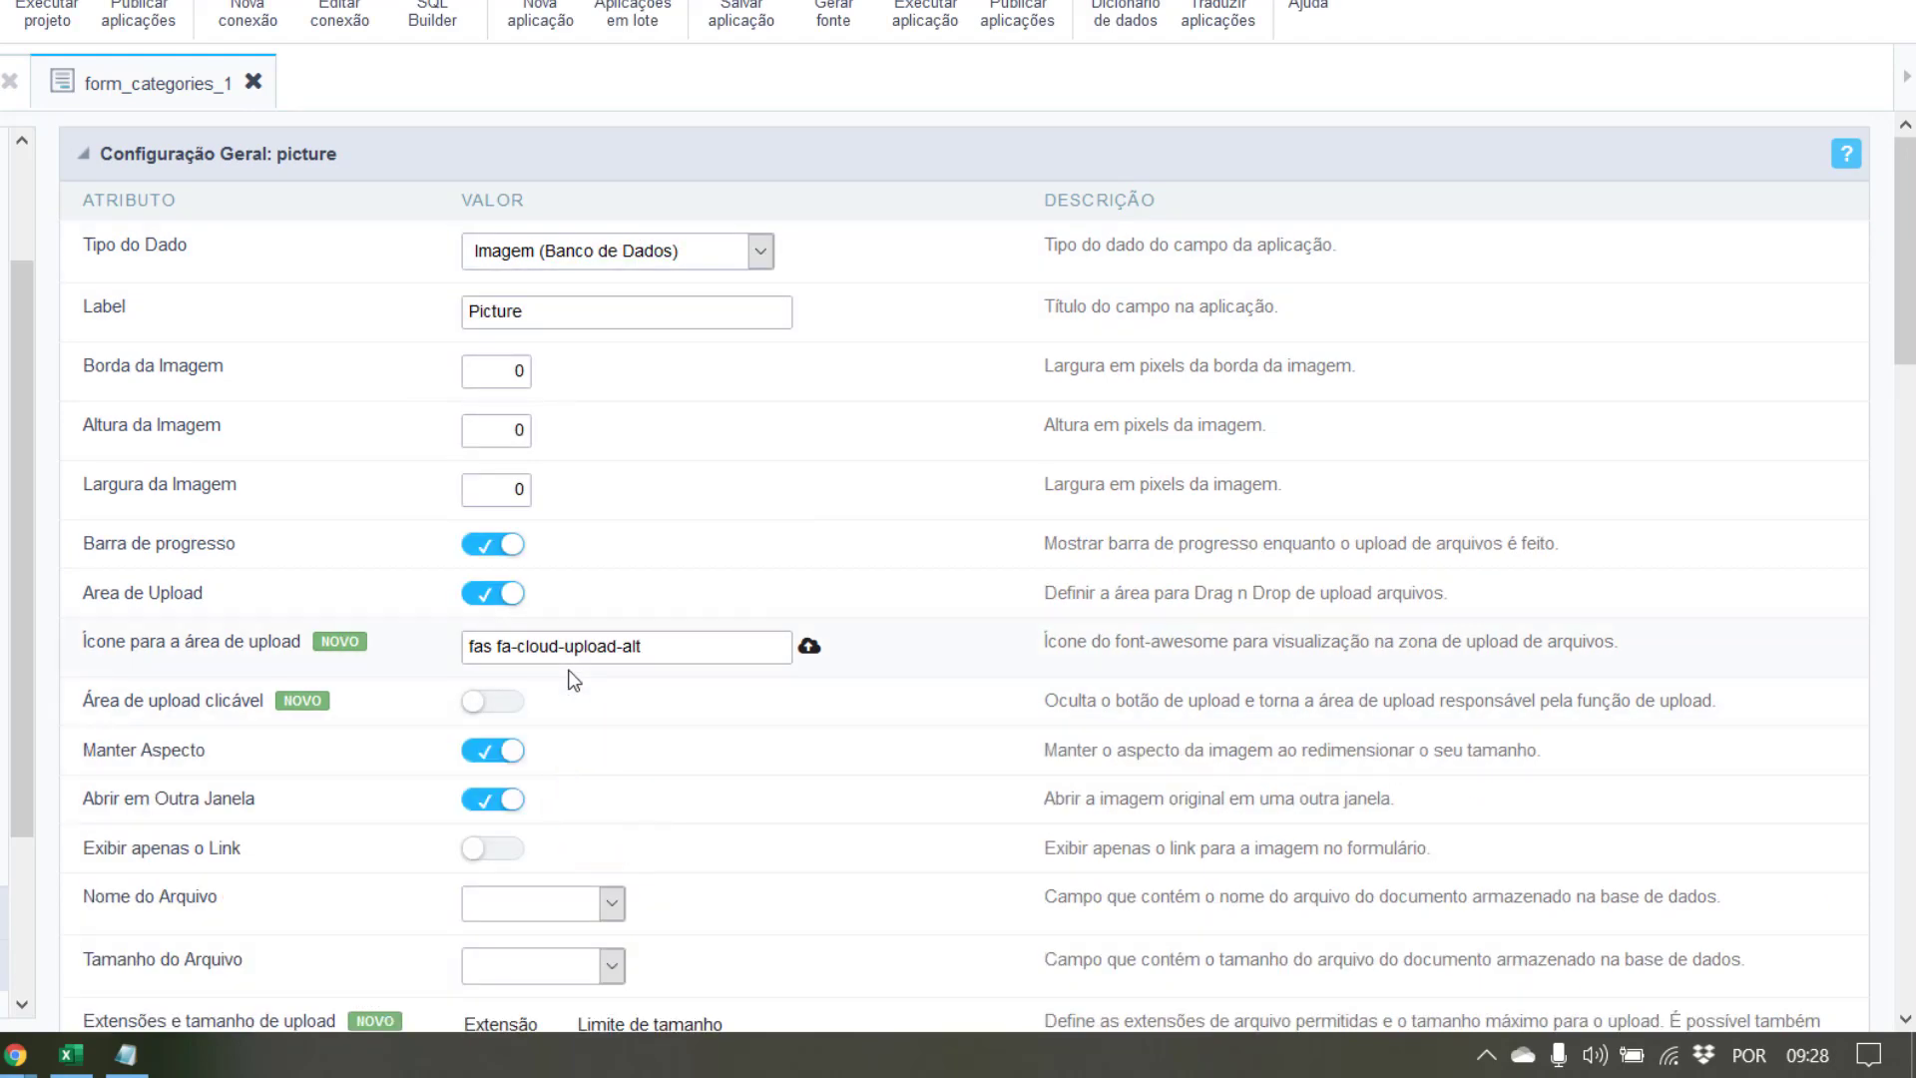
Restrict the picture field's uploads to the png extension with a size limit of 50 KB.
scroll(573, 681, "down", 6)
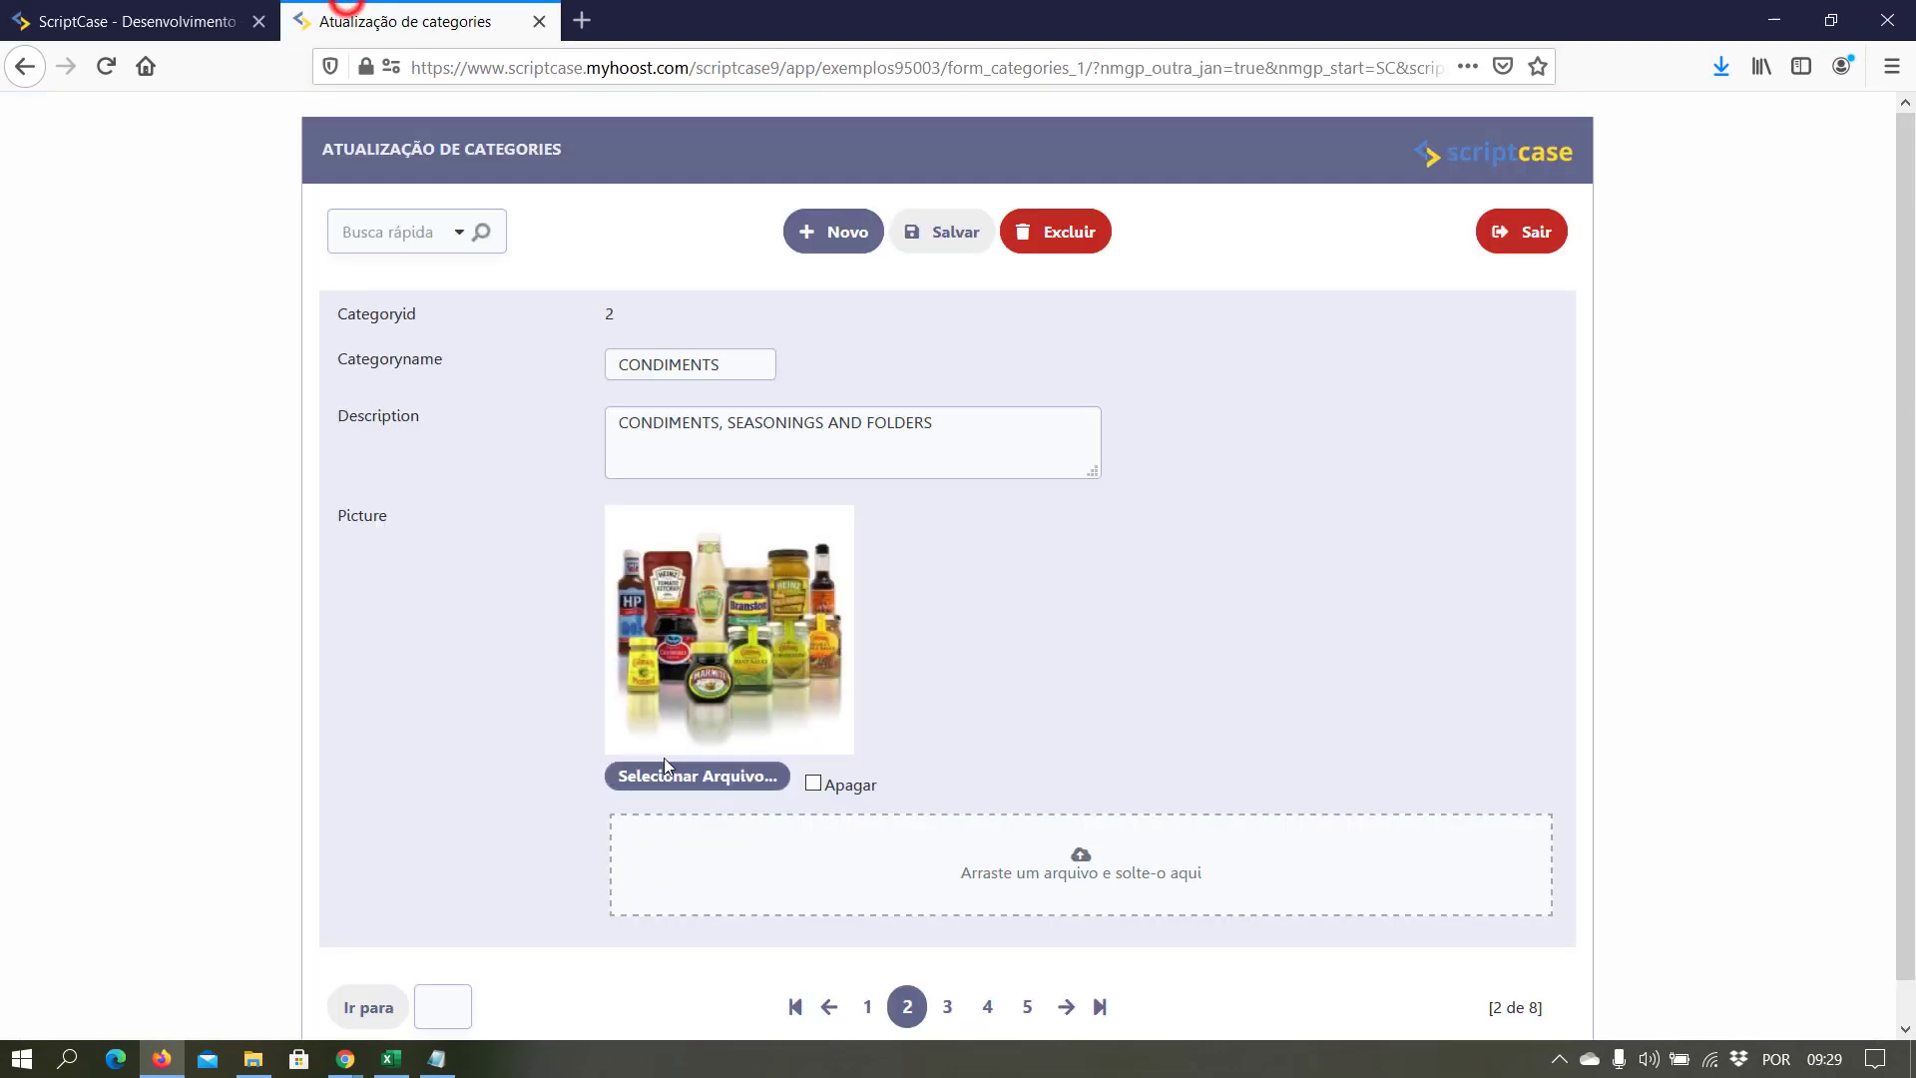
left_click(153, 29)
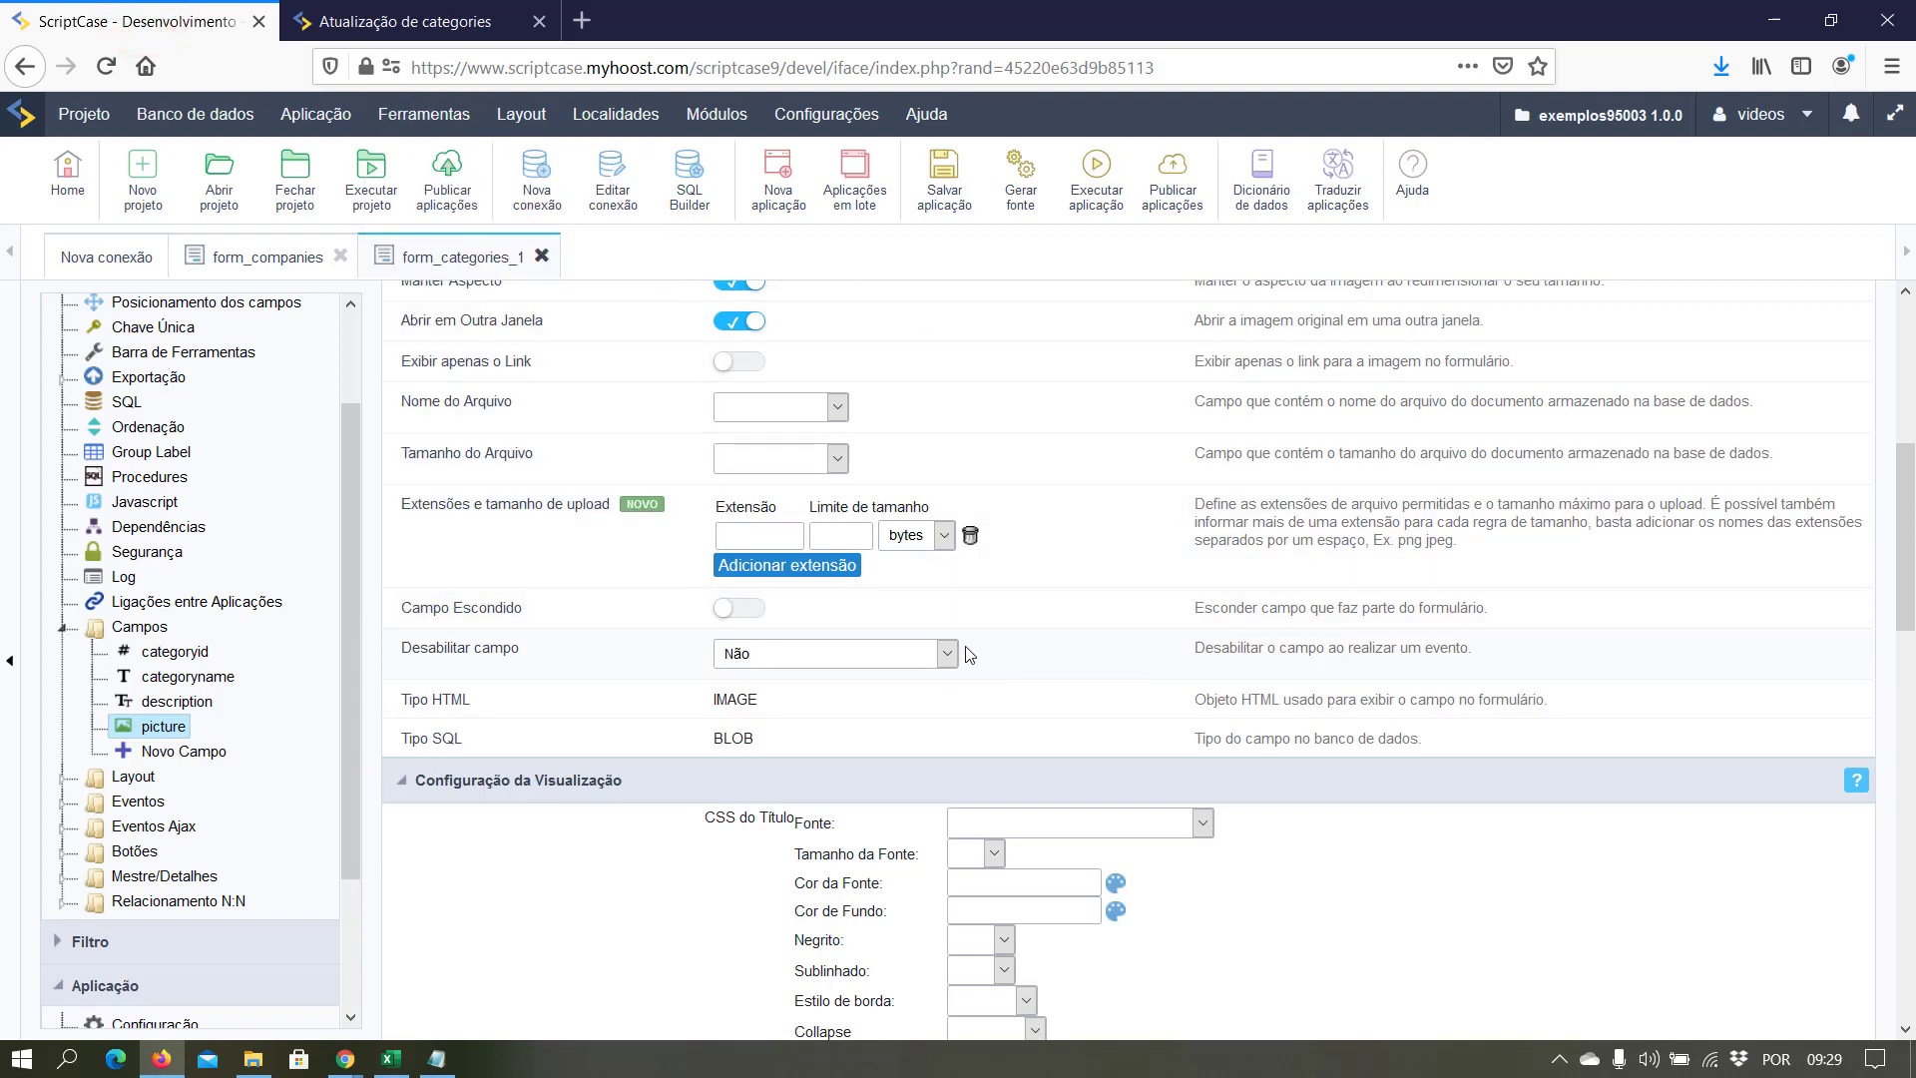
left_click(742, 532)
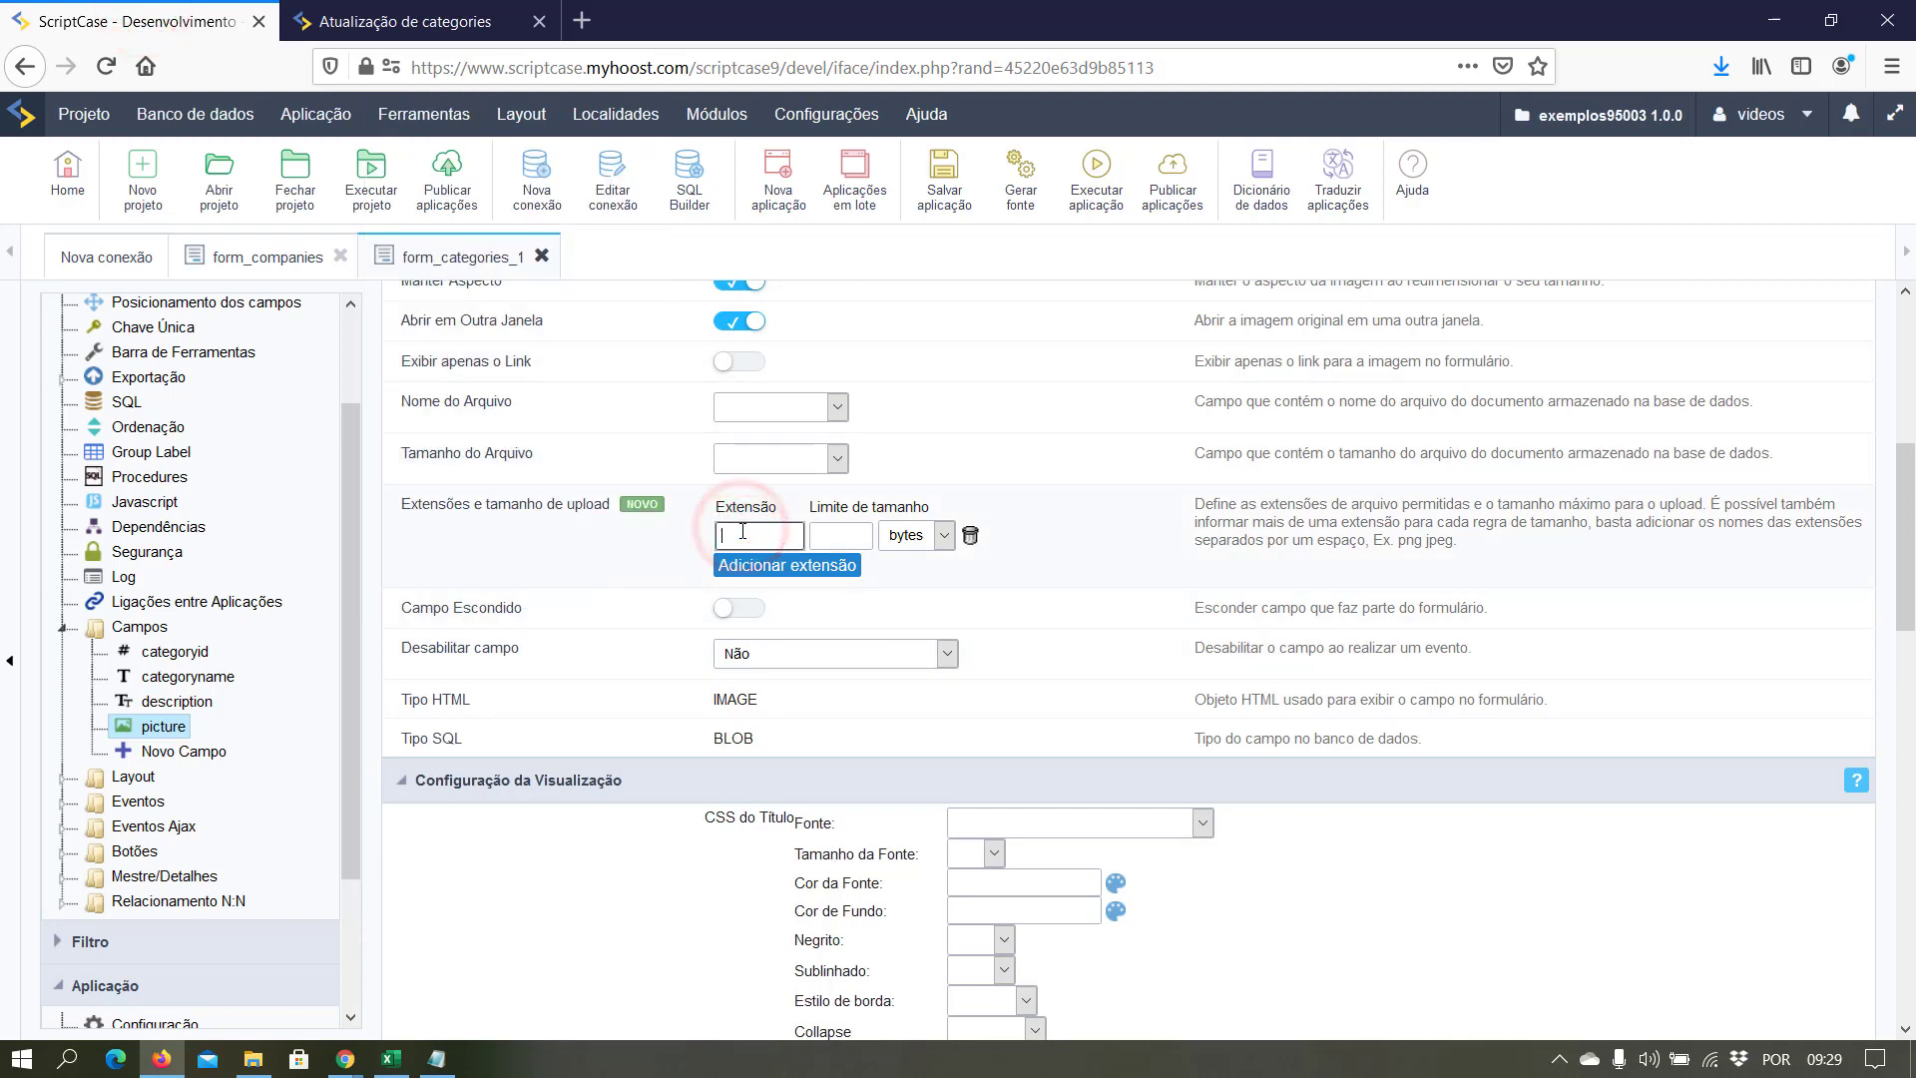
type("png")
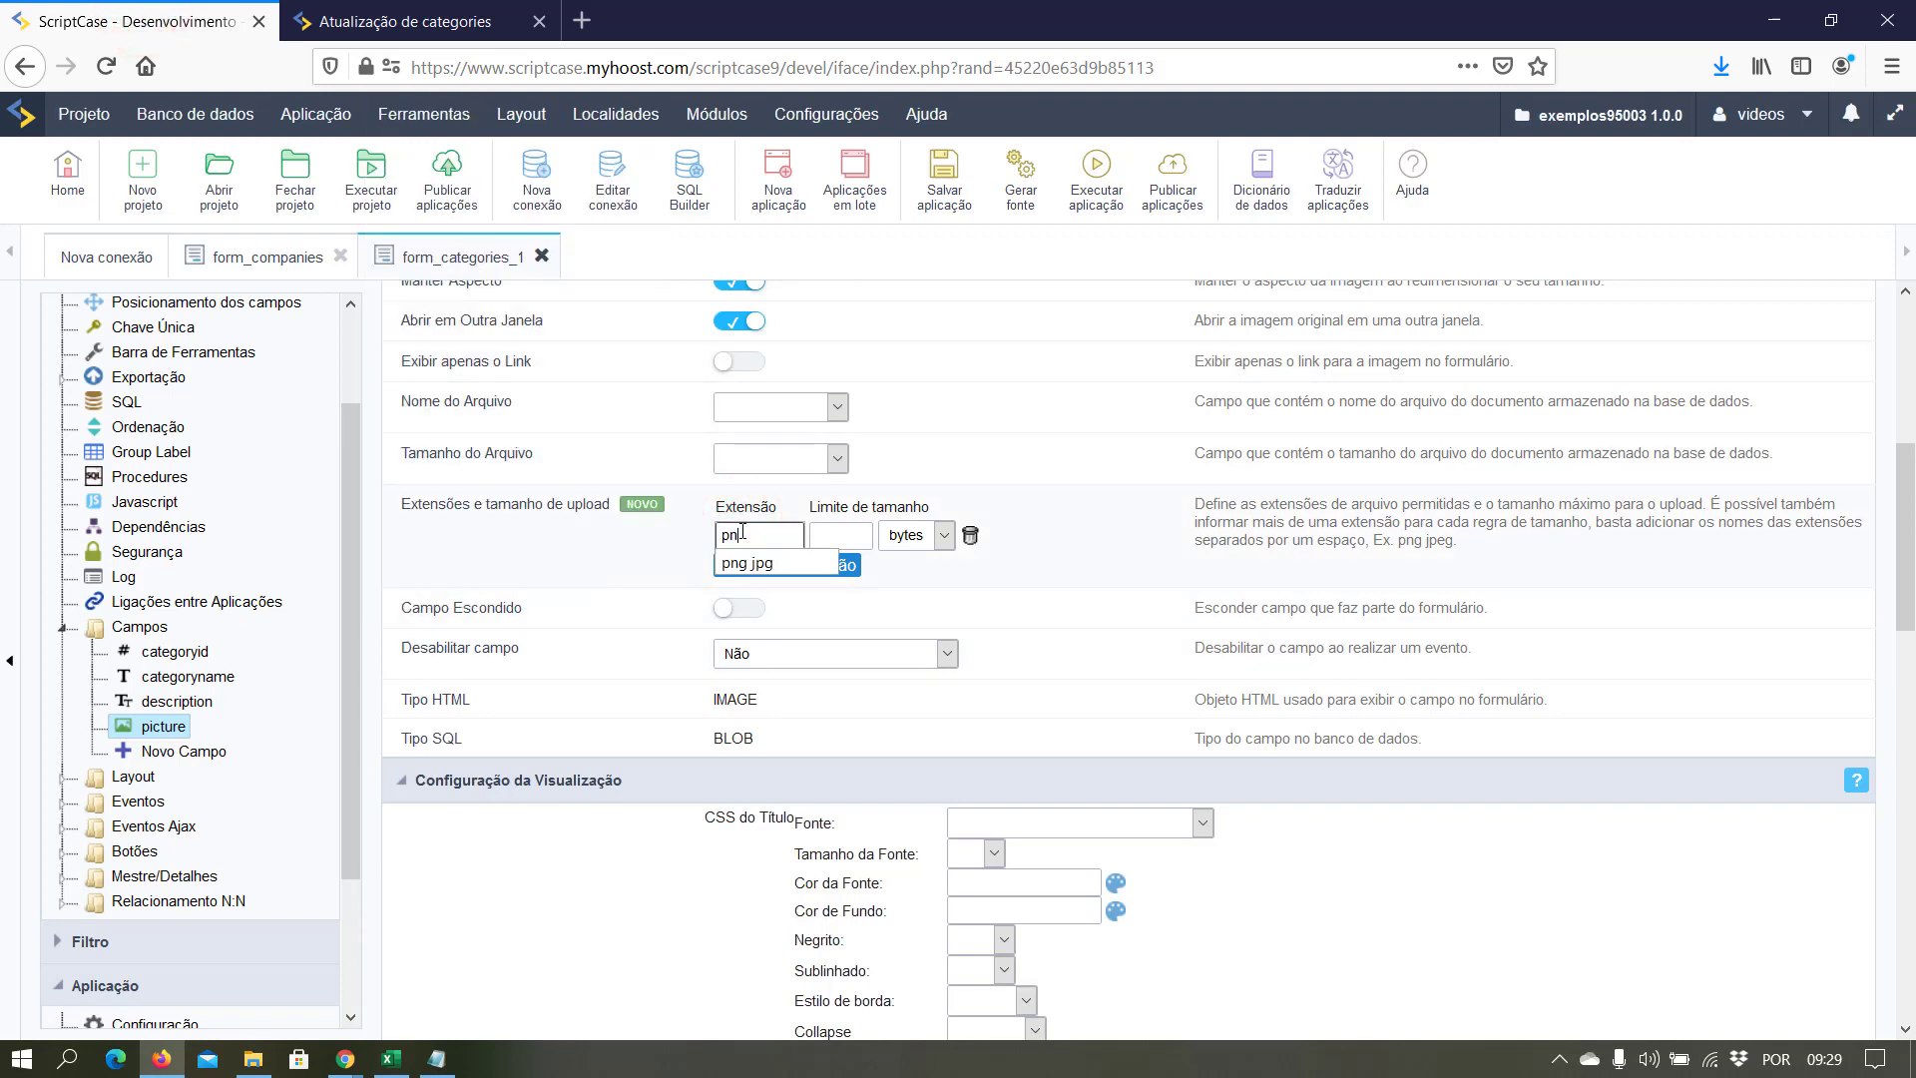
left_click(841, 539)
type("50")
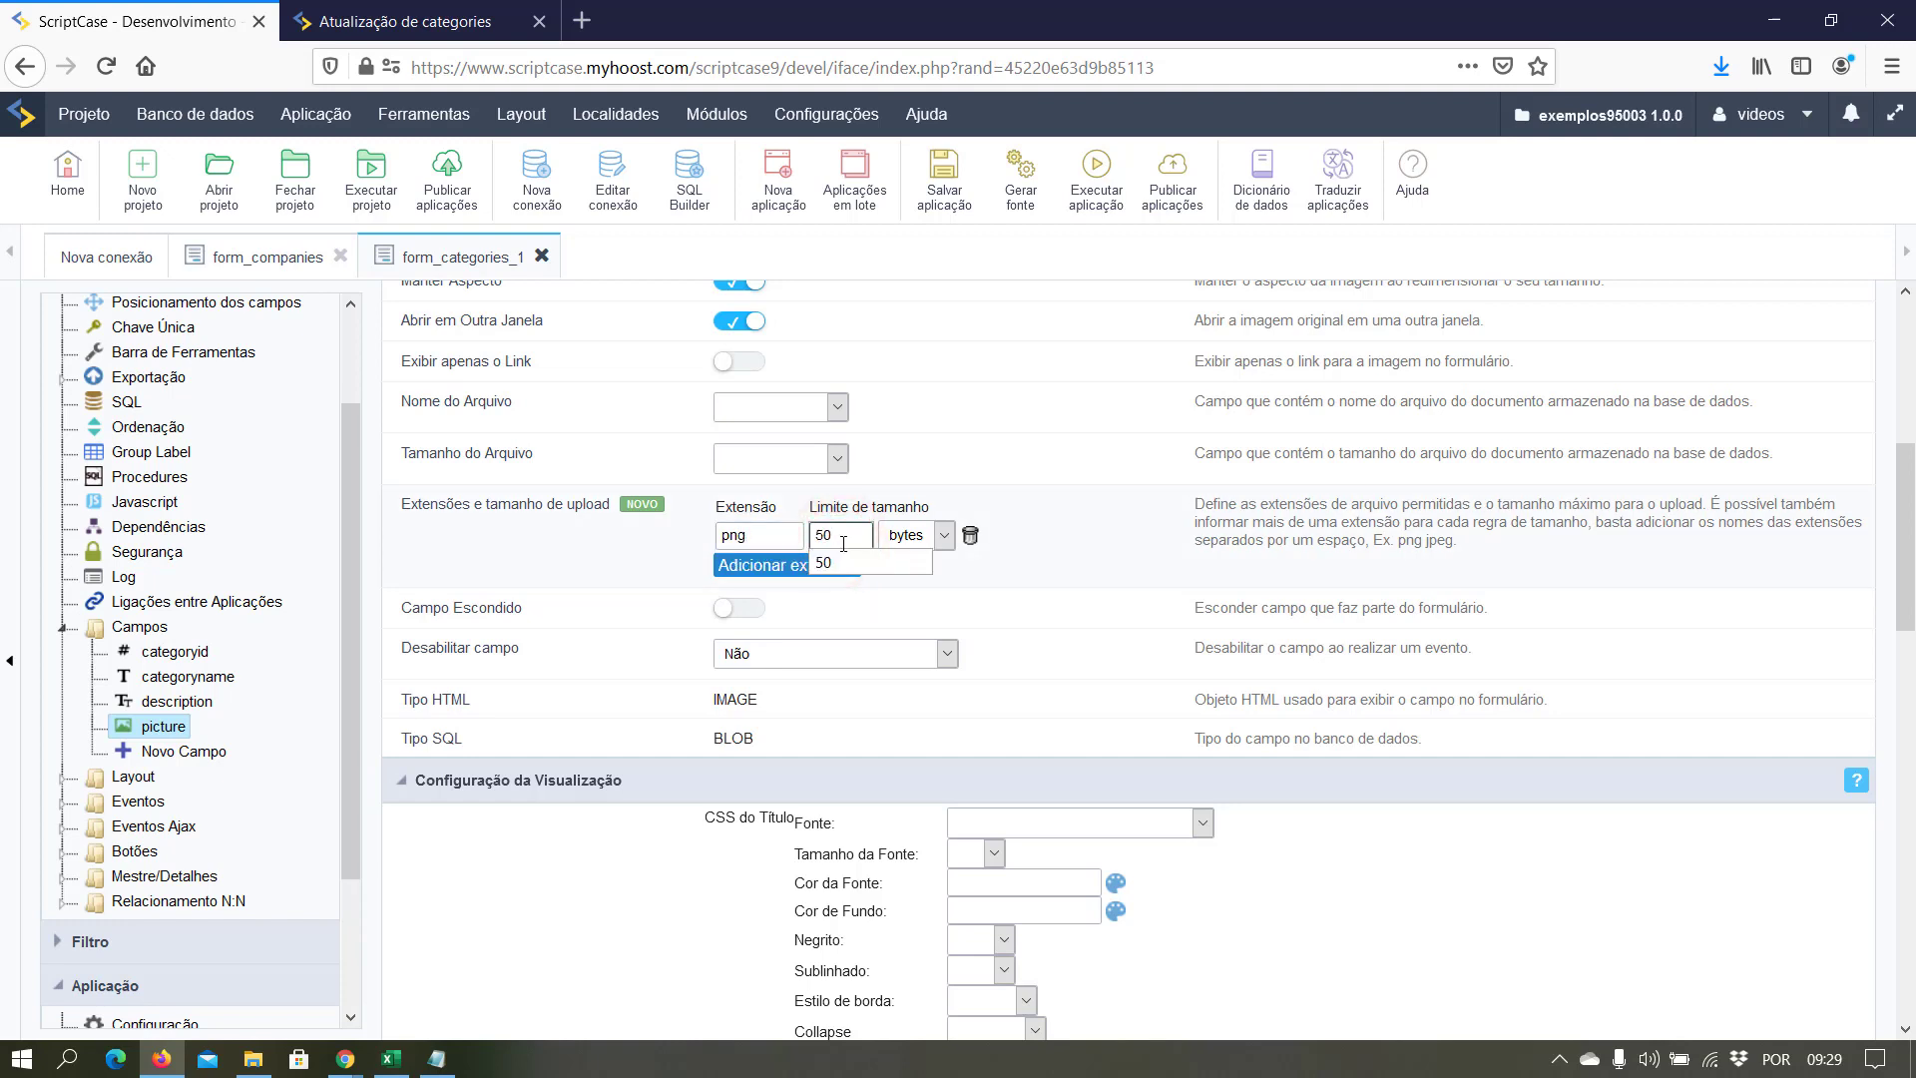
left_click(940, 534)
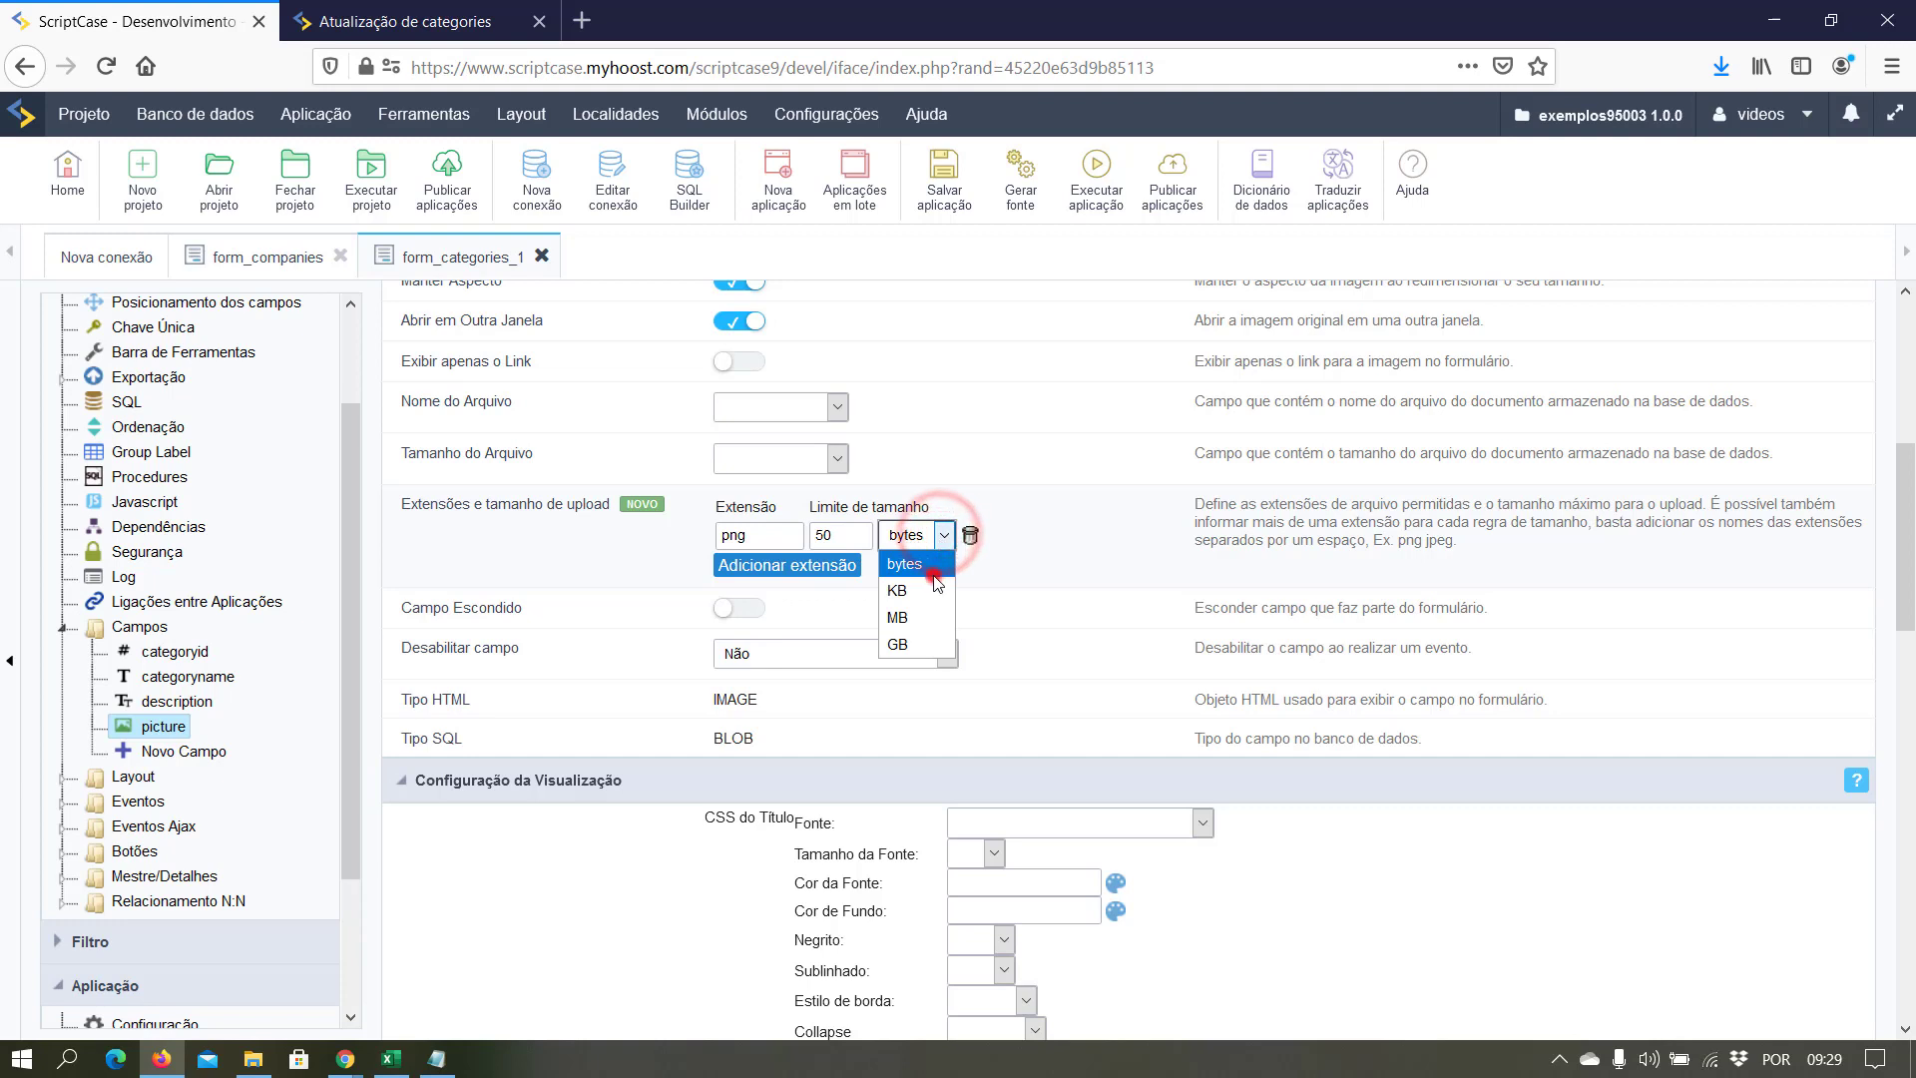
left_click(933, 560)
left_click(930, 544)
left_click(918, 590)
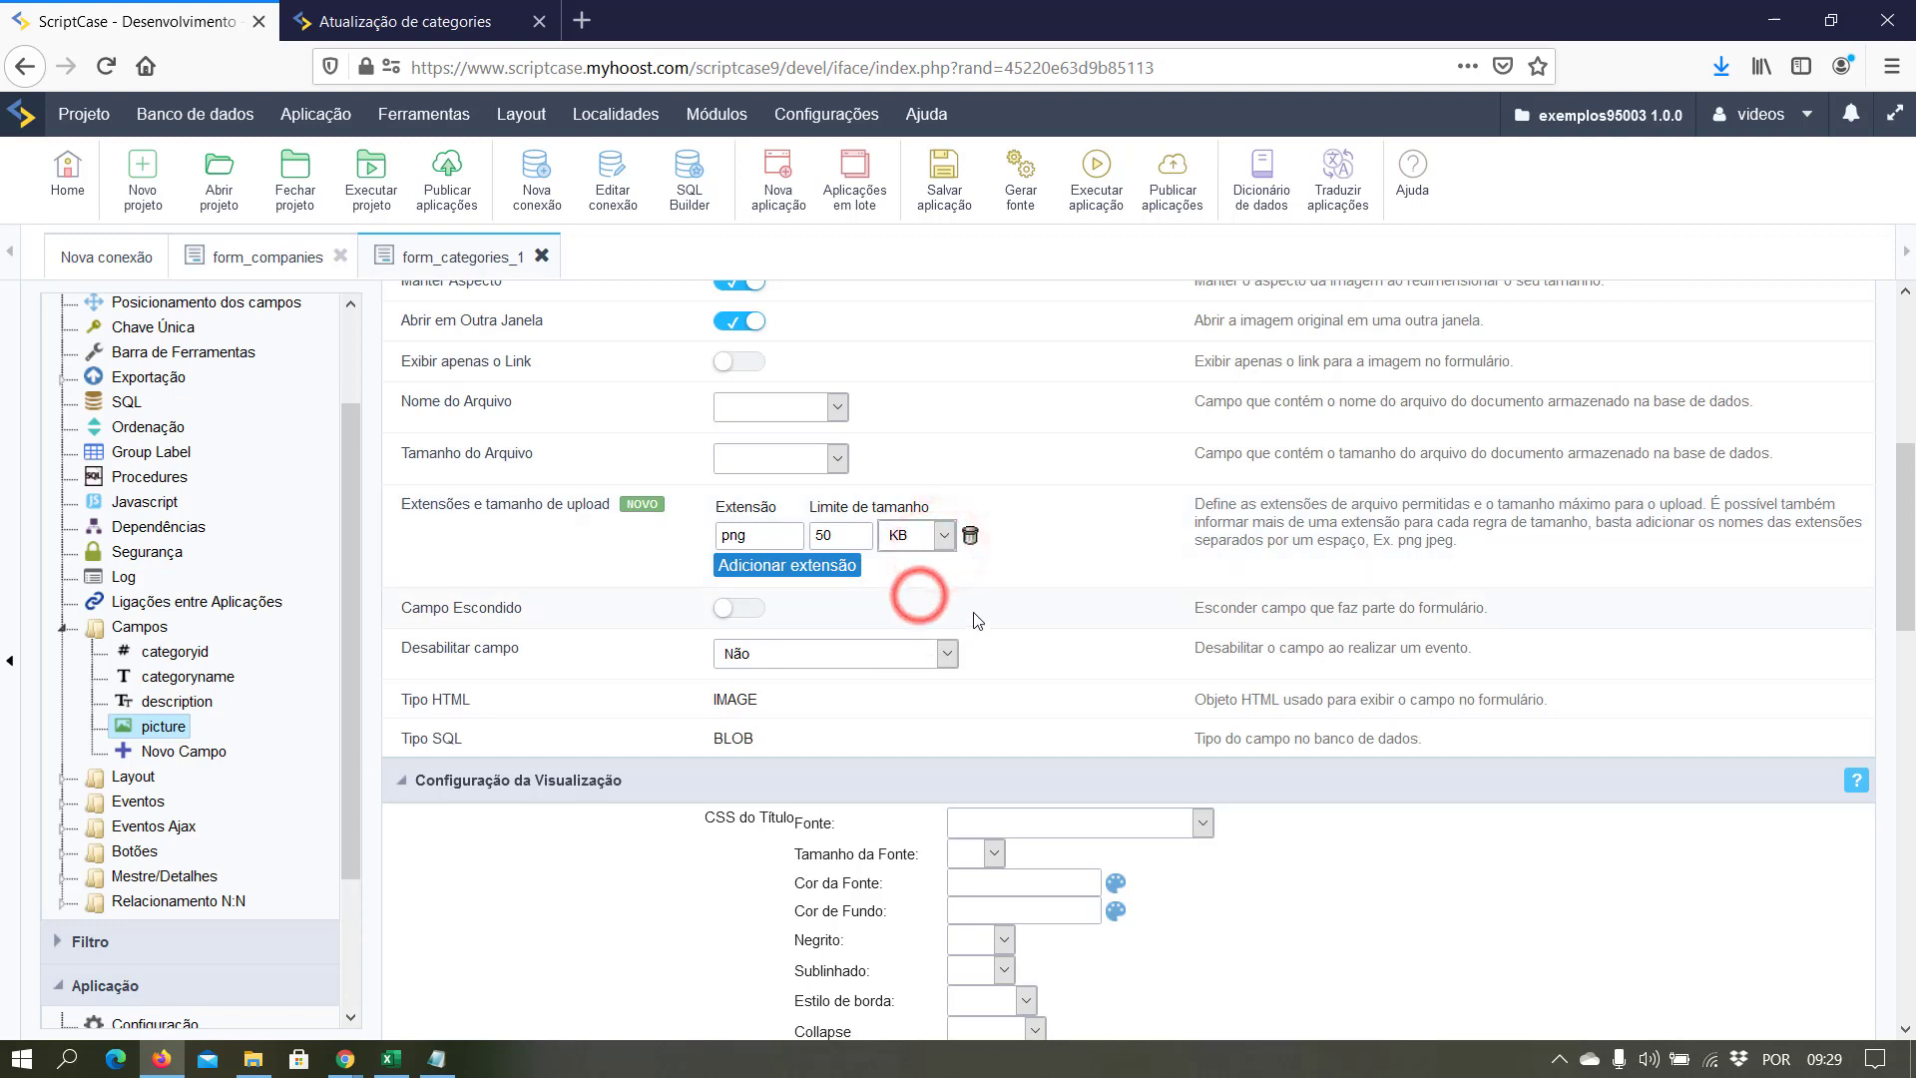
left_click(977, 619)
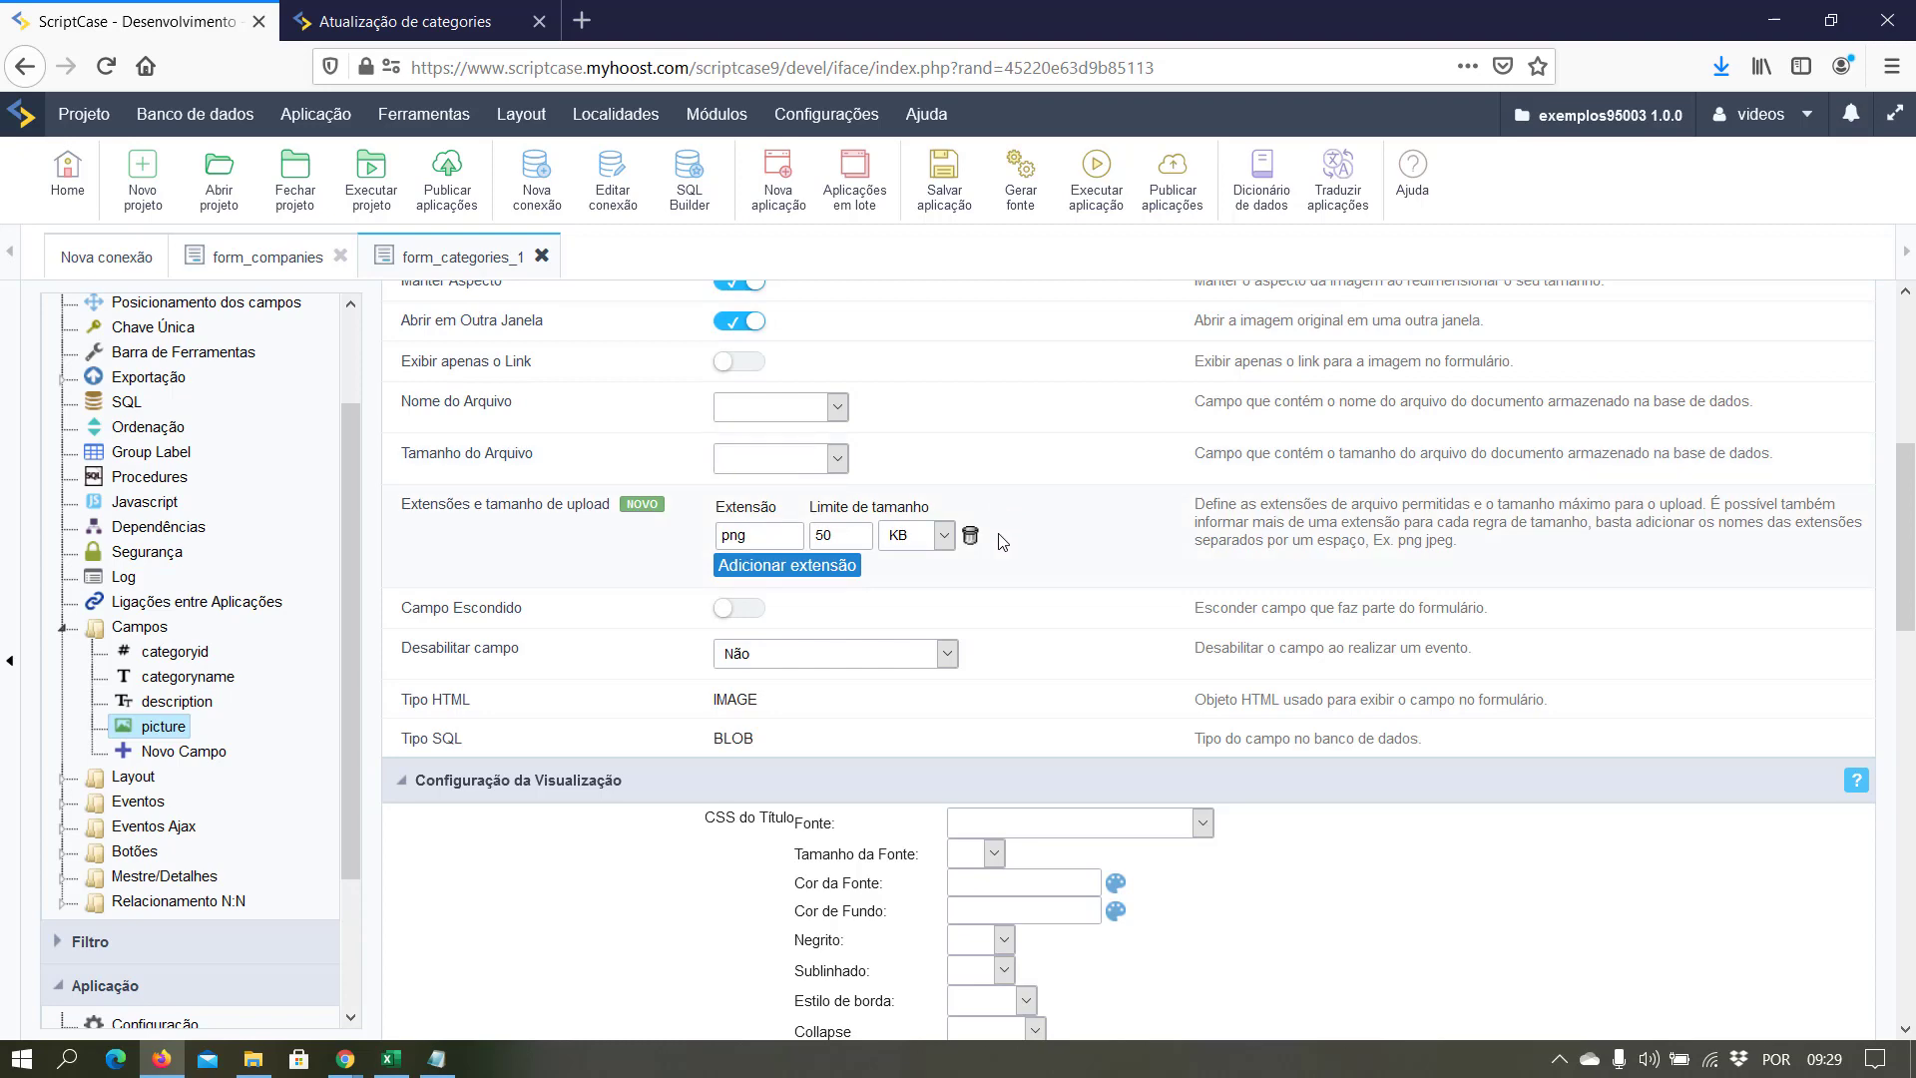
Run the categories form and try to upload olinda-pe (1).jpg as the first record's picture.
left_click(1098, 185)
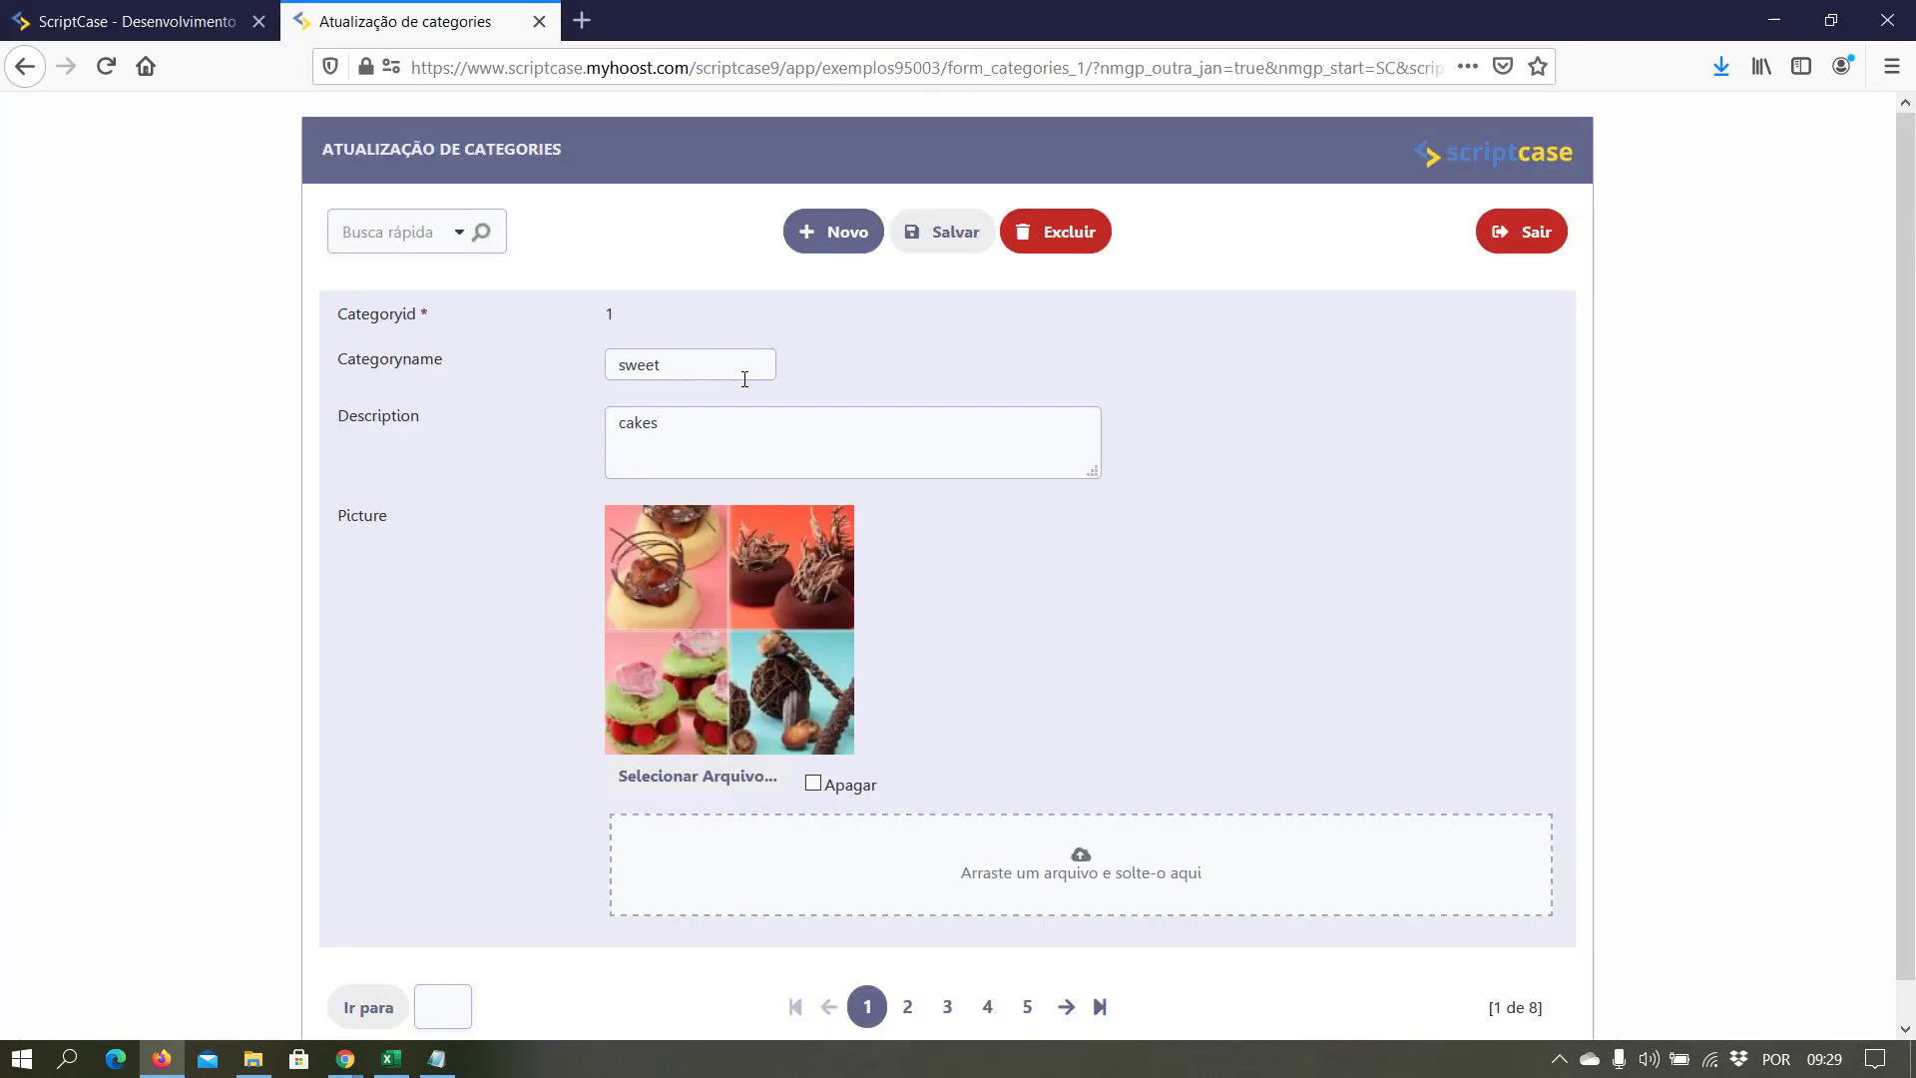
left_click(695, 776)
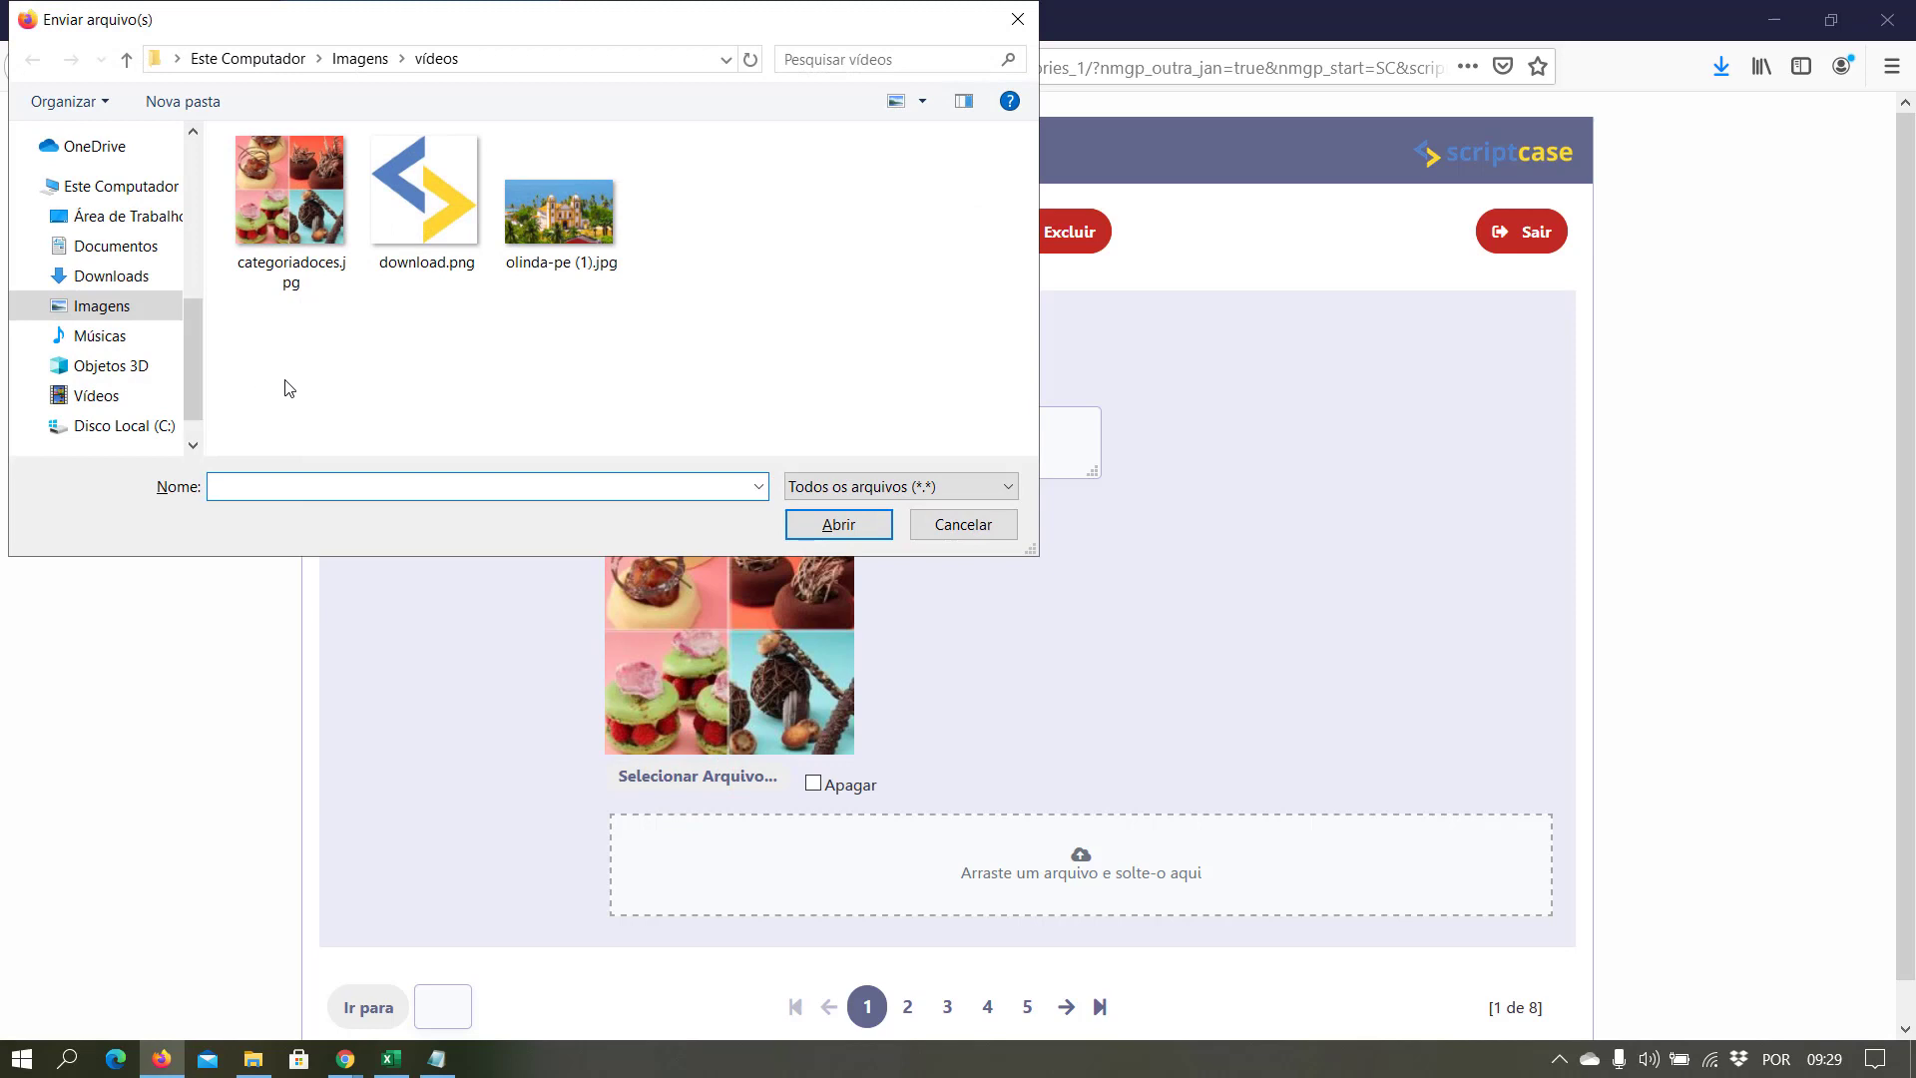
left_click(539, 250)
left_click(826, 521)
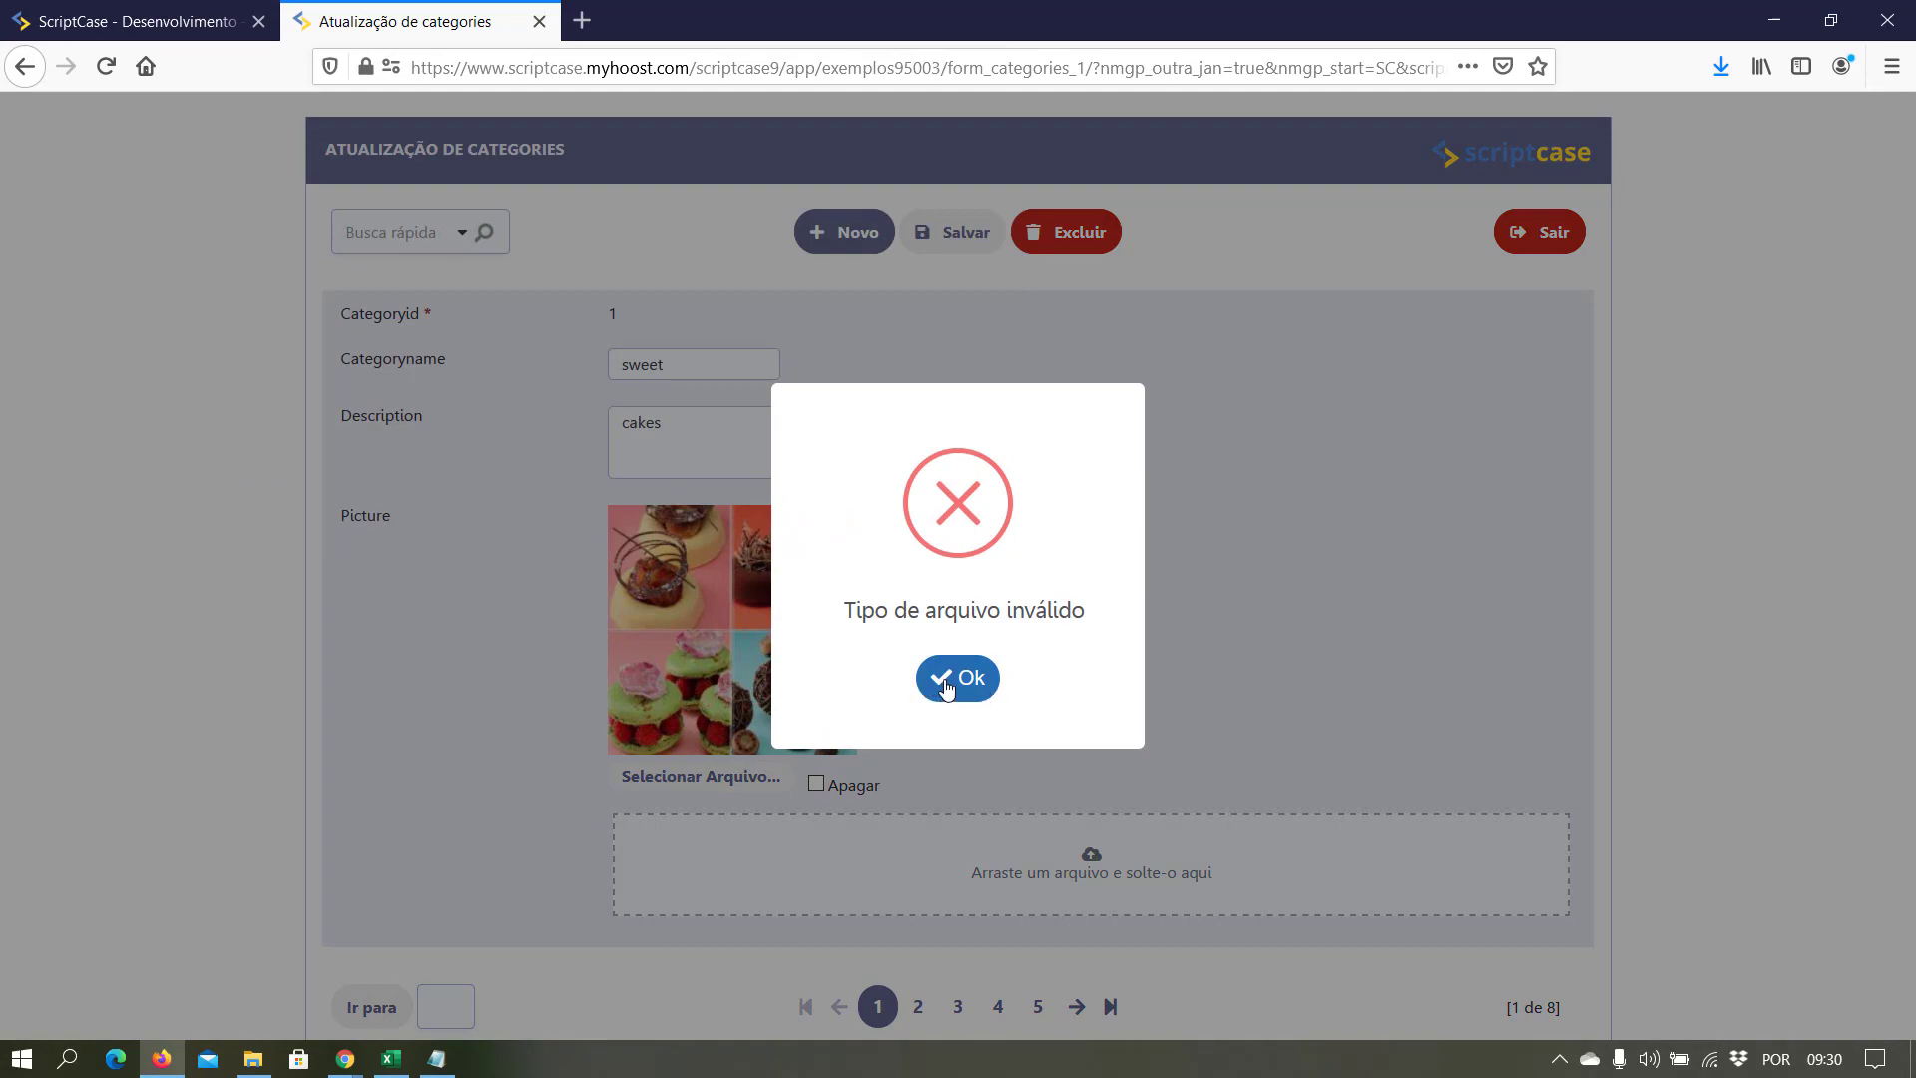
Add a separate jpg extension rule with a 50 KB size limit to the picture field's upload restrictions.
left_click(192, 20)
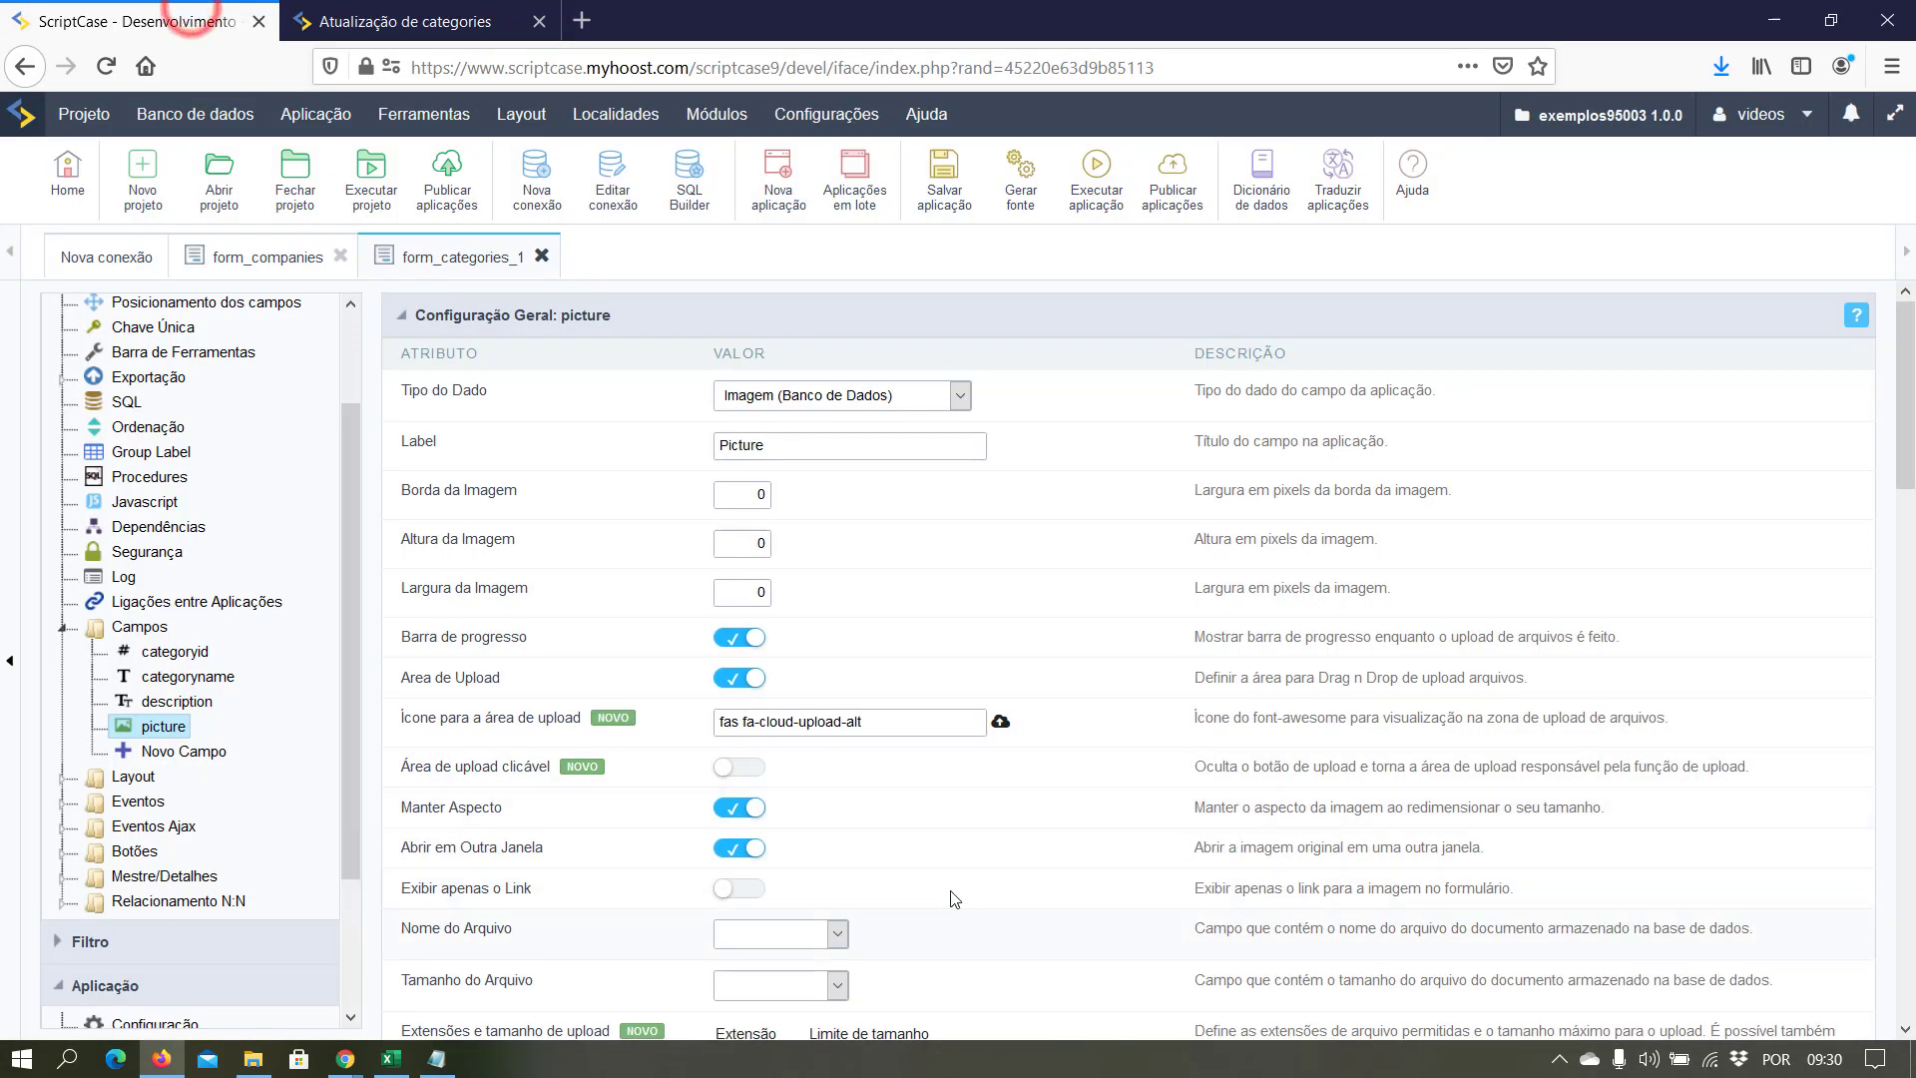
scroll(955, 899, "down", 4)
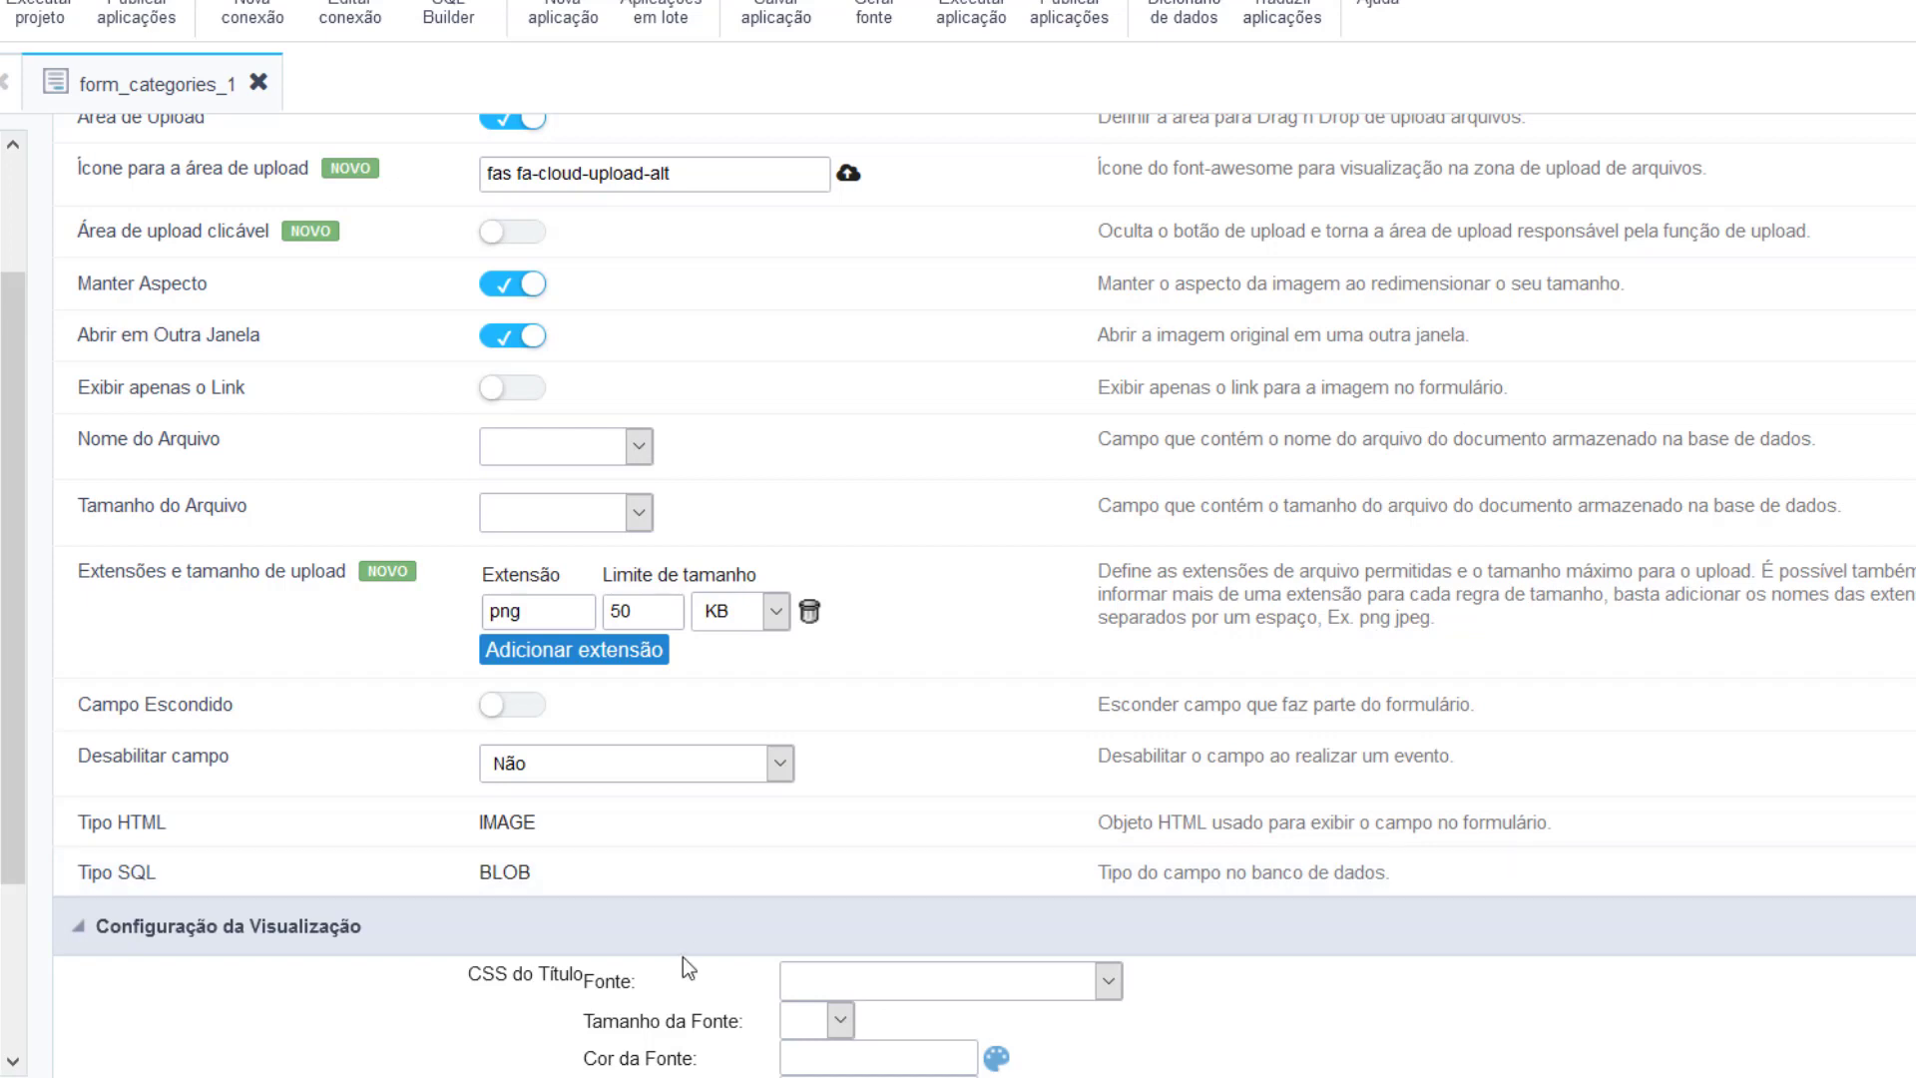
left_click(521, 650)
left_click(554, 691)
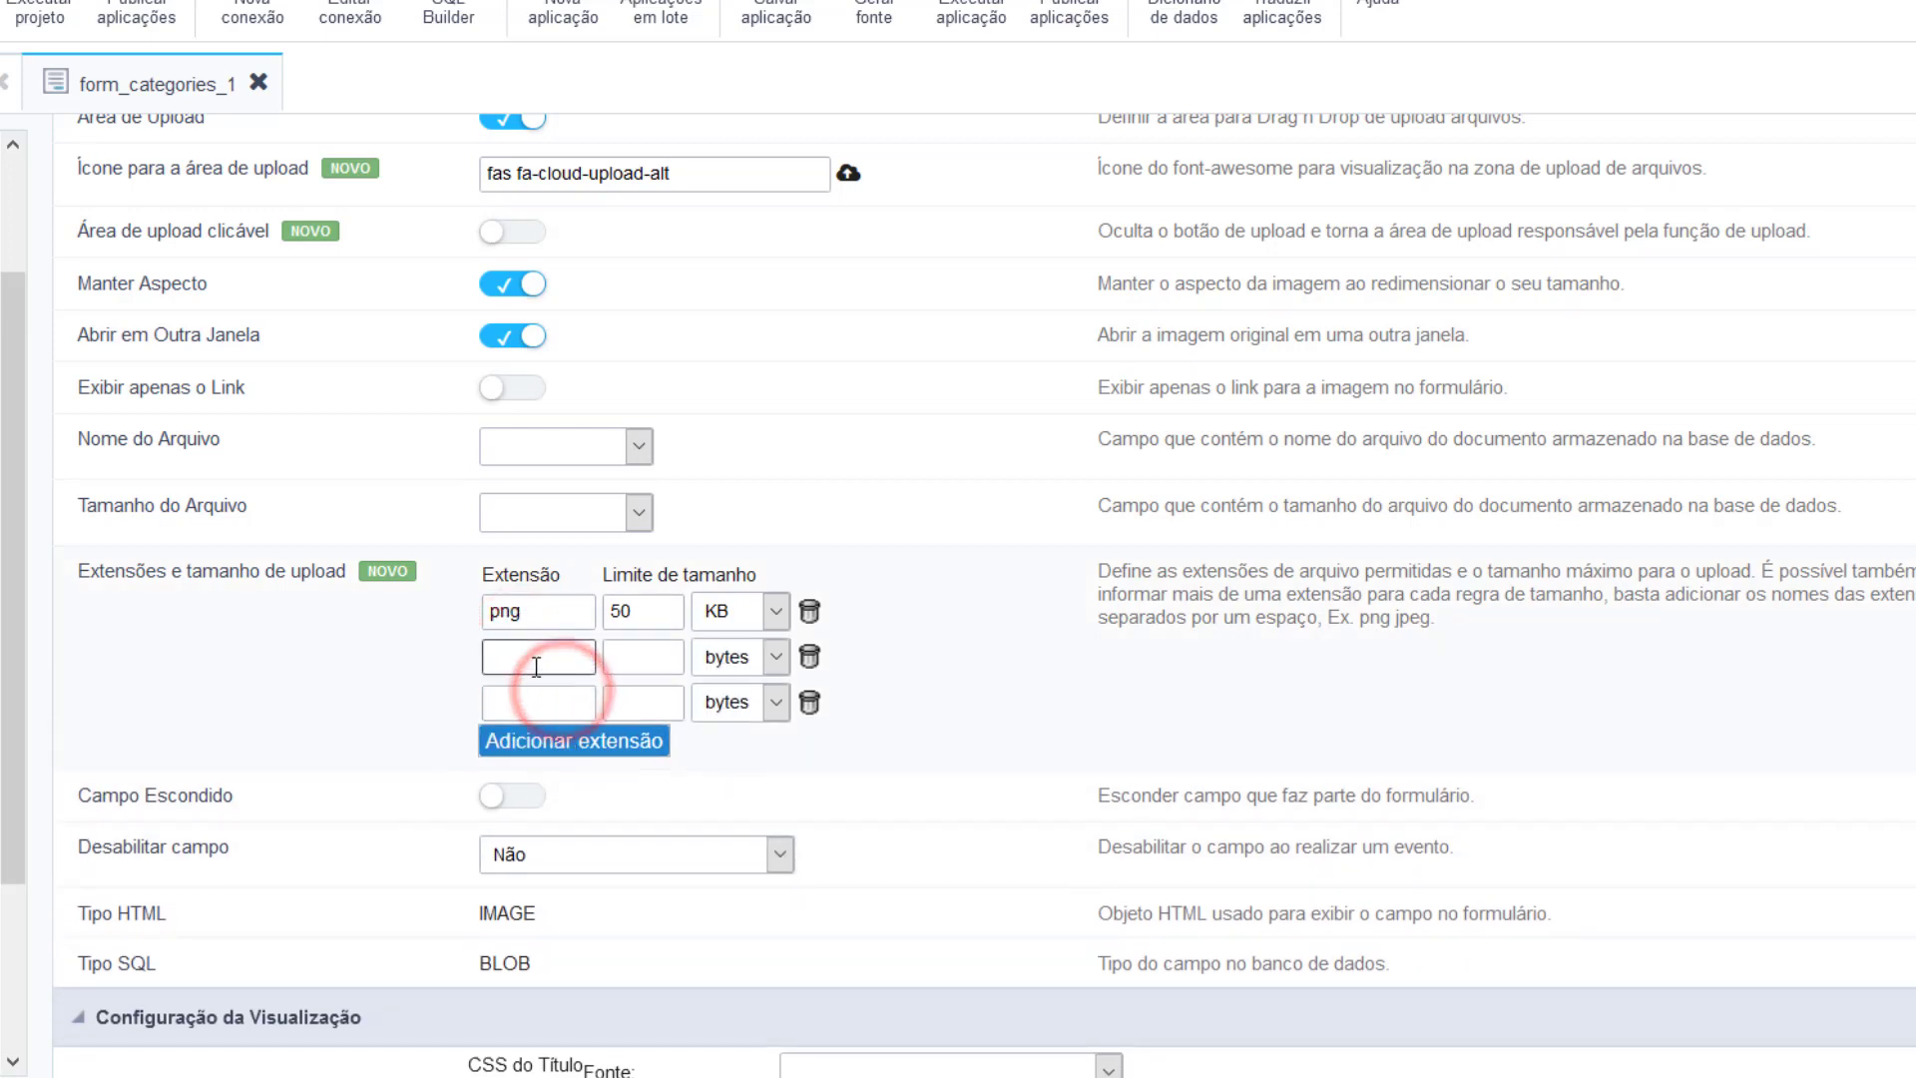
left_click(538, 662)
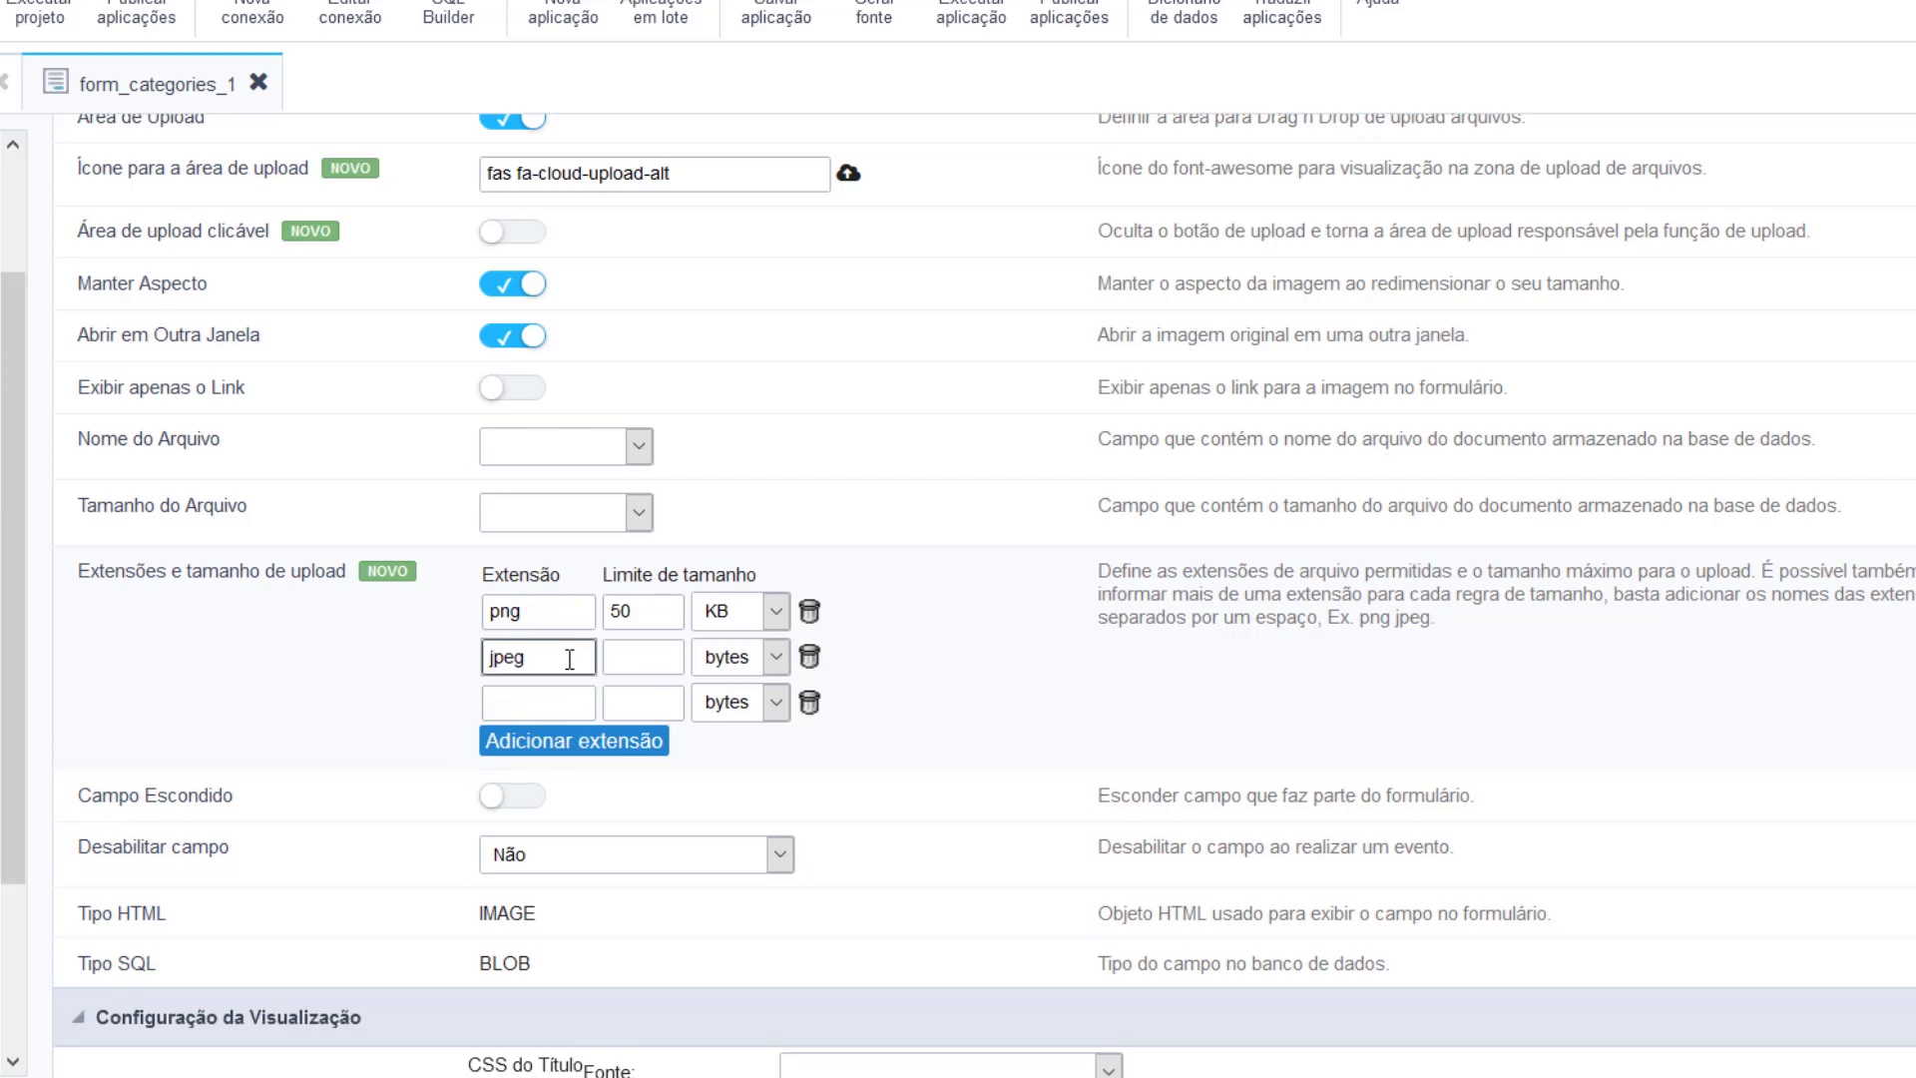
type("jpeg")
key("BackSpace")
key("BackSpace")
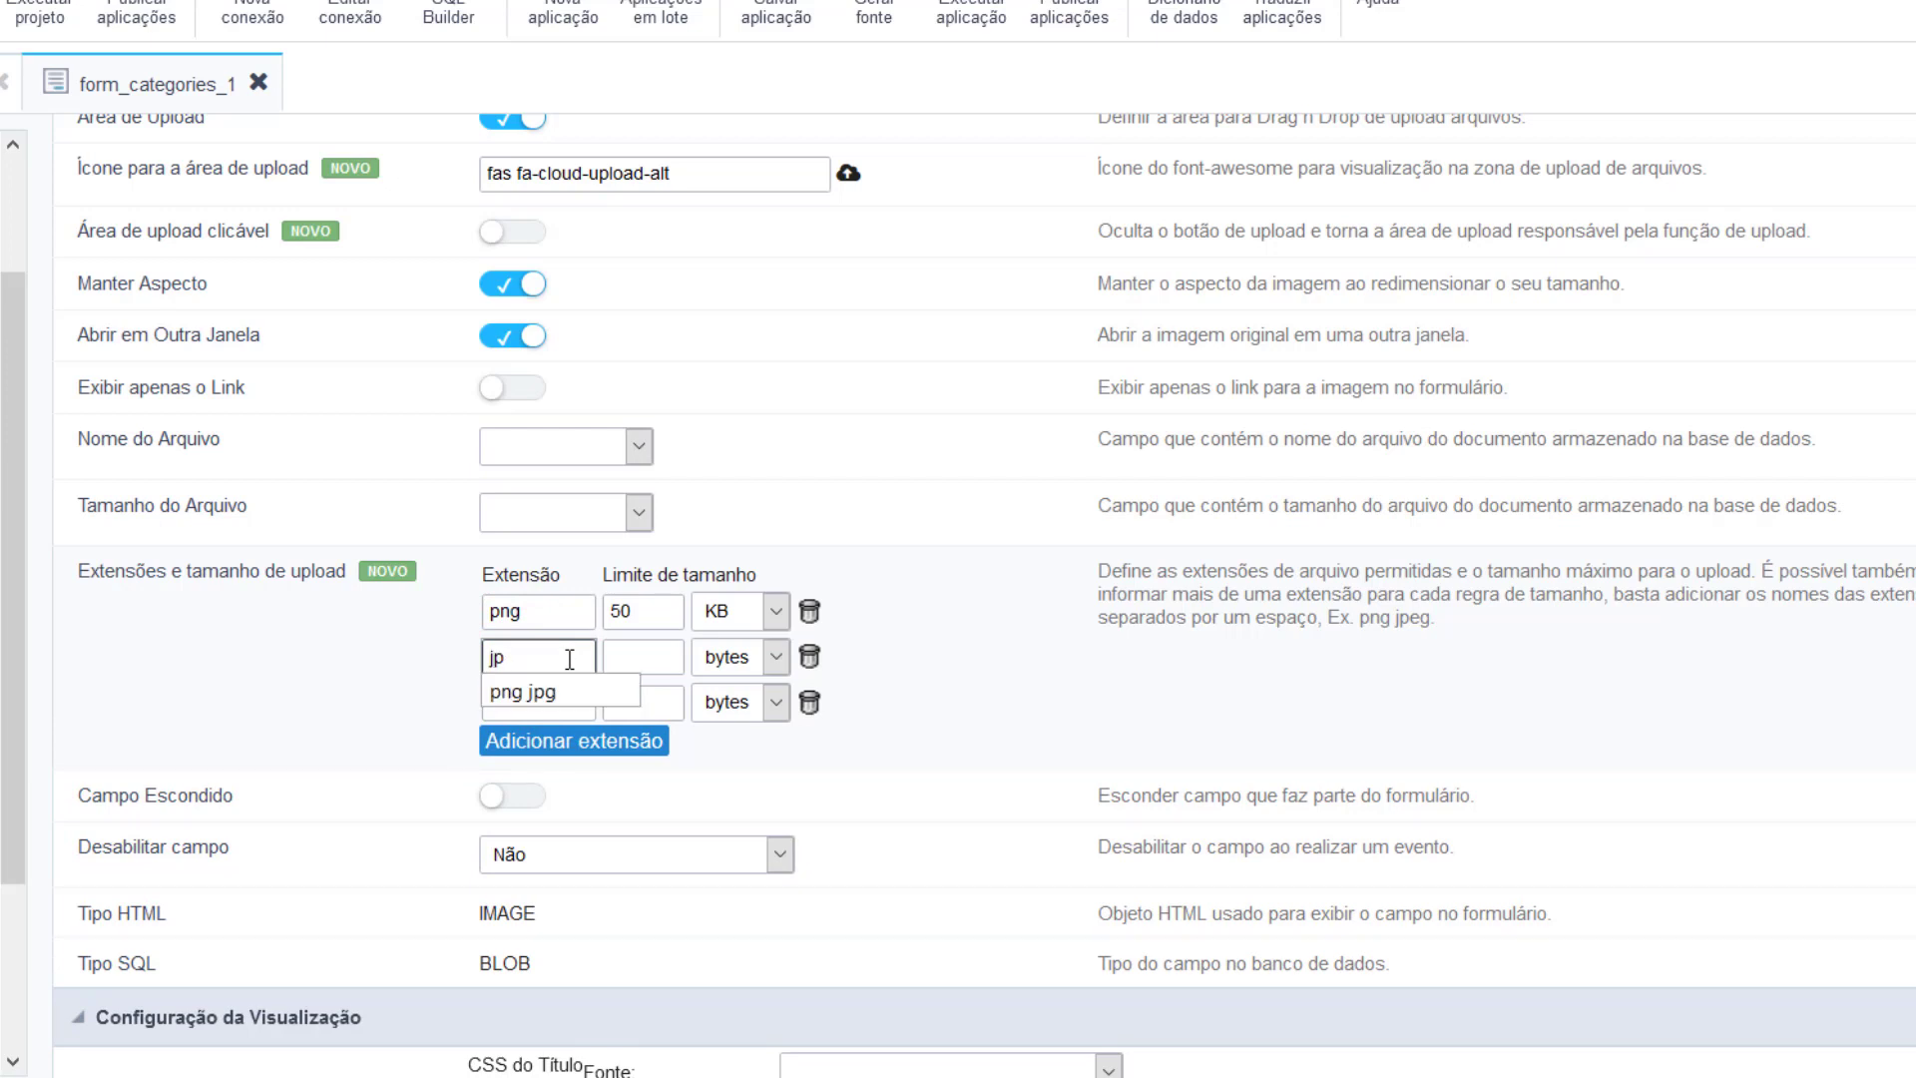
type("g")
left_click(610, 649)
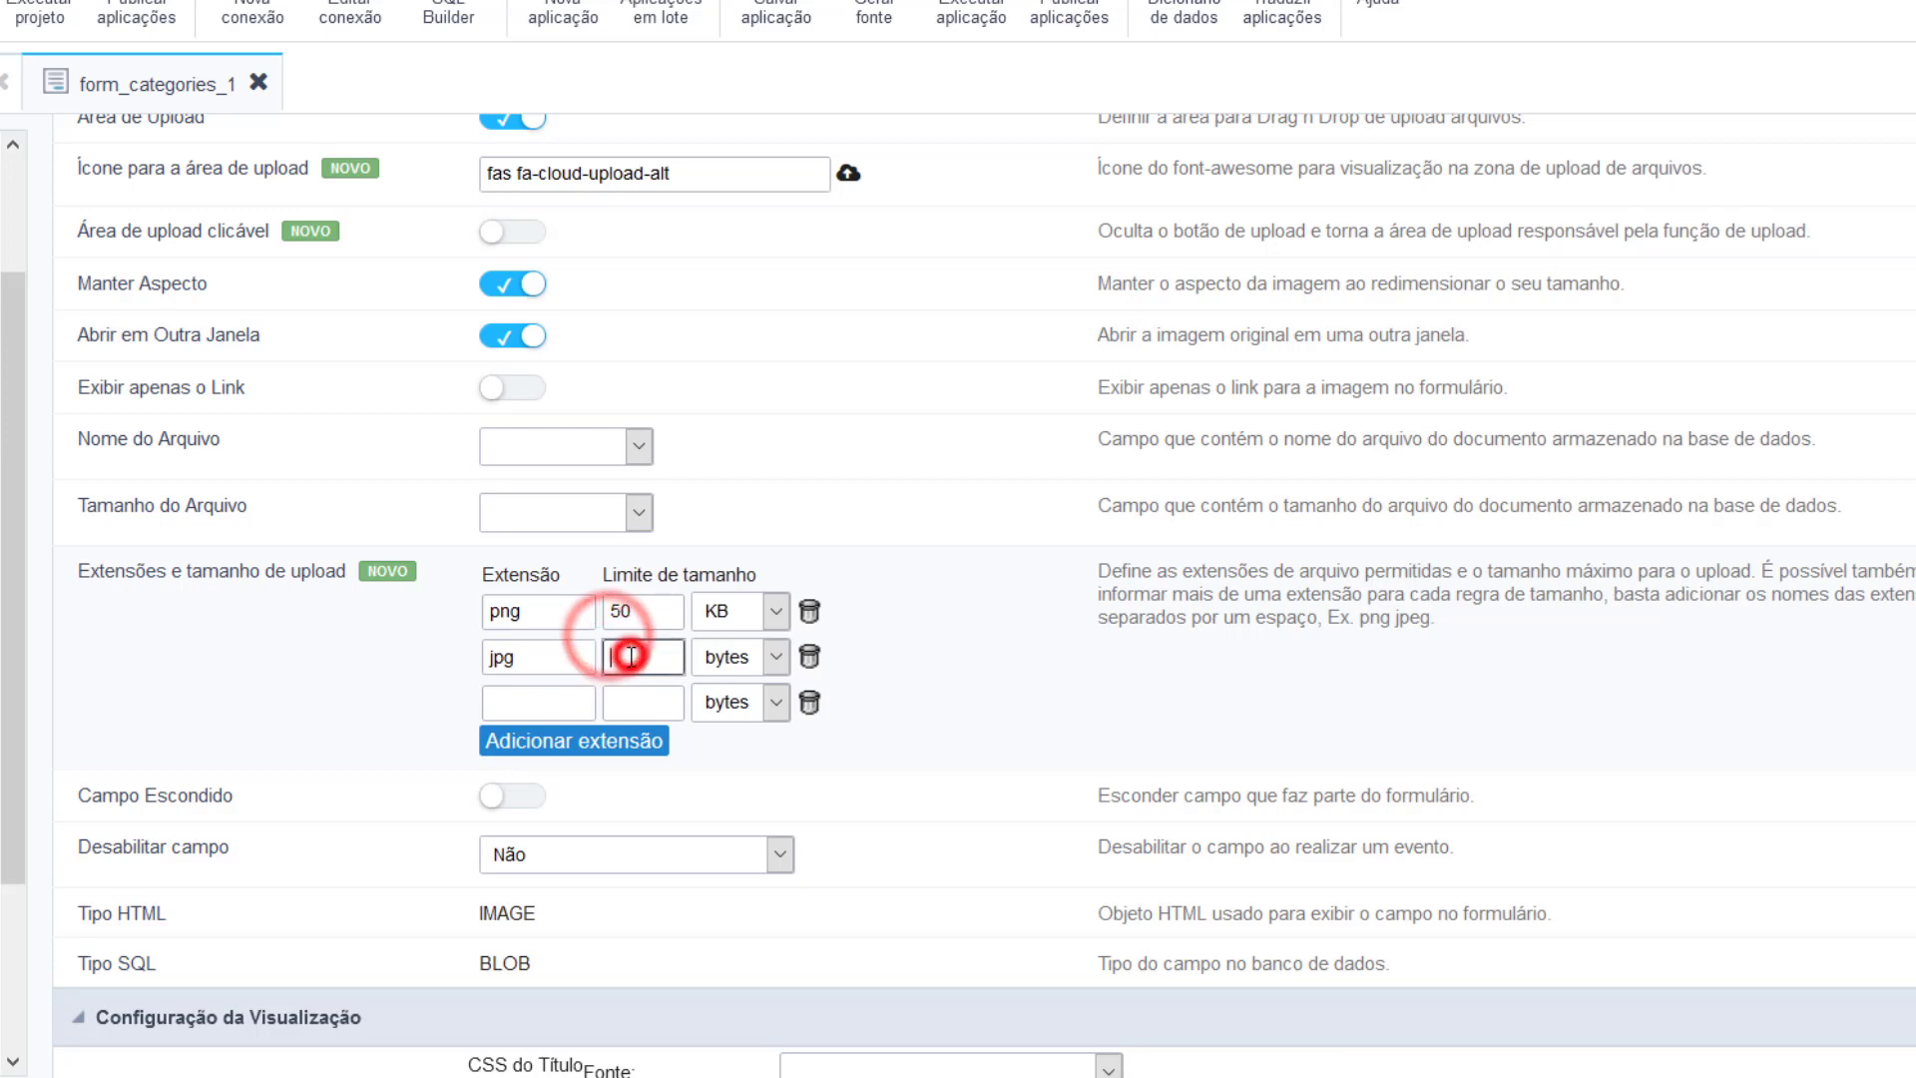
type("50")
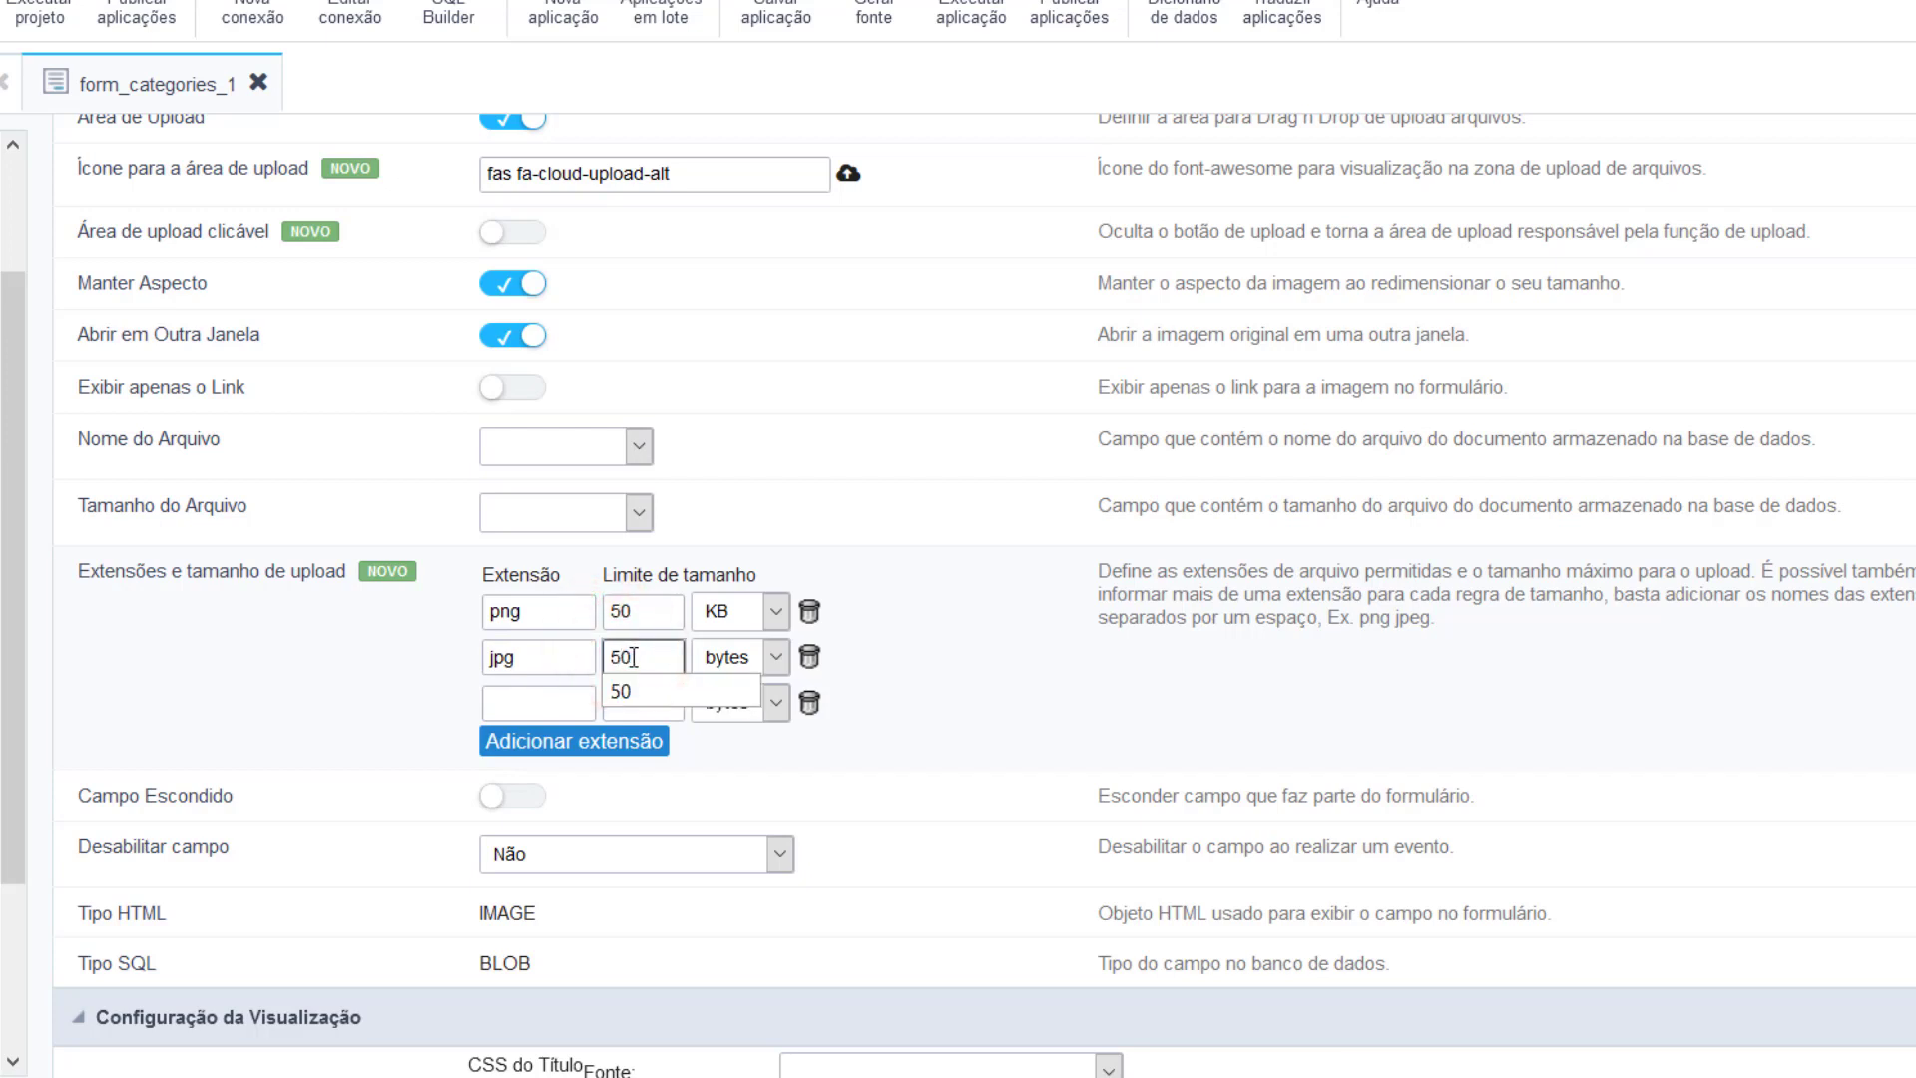
left_click(741, 660)
left_click(764, 727)
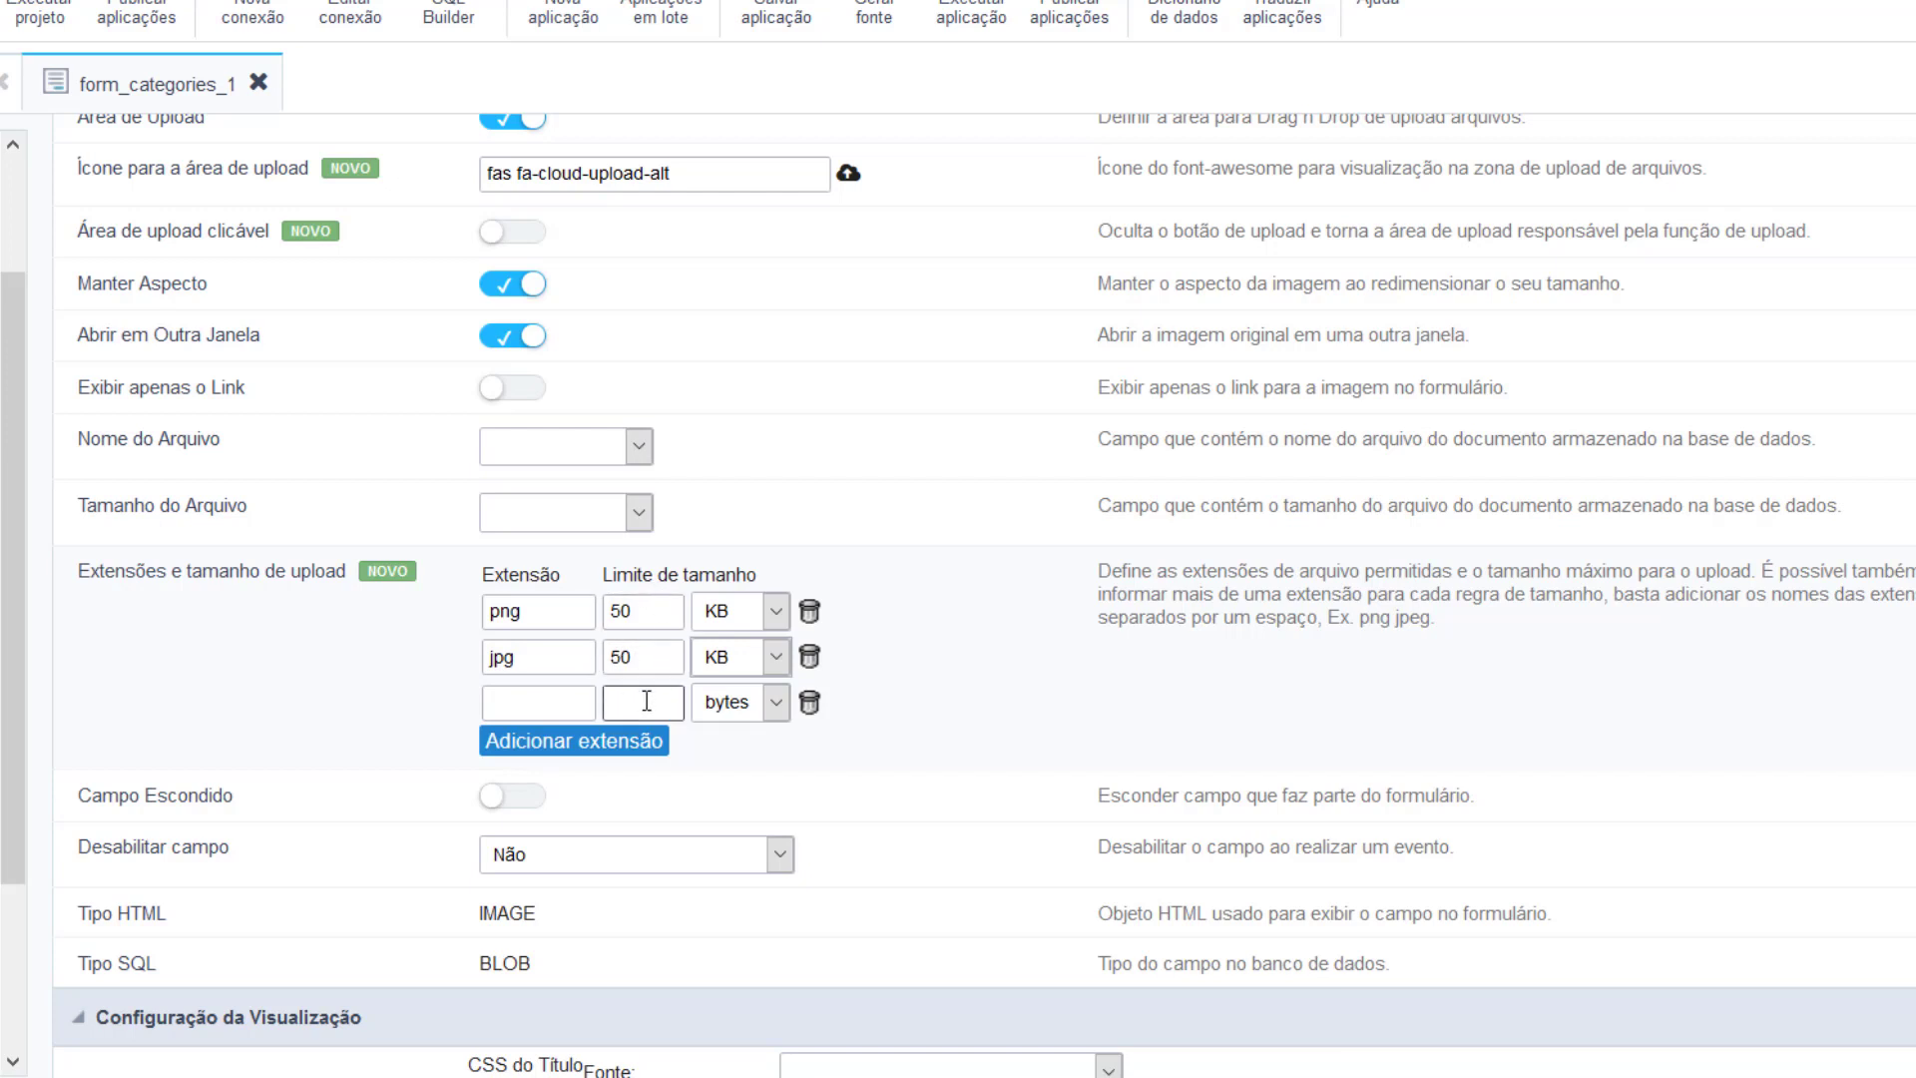
Change the first upload rule's extensions to png jpg and delete the two extra extension rules.
left_click(561, 614)
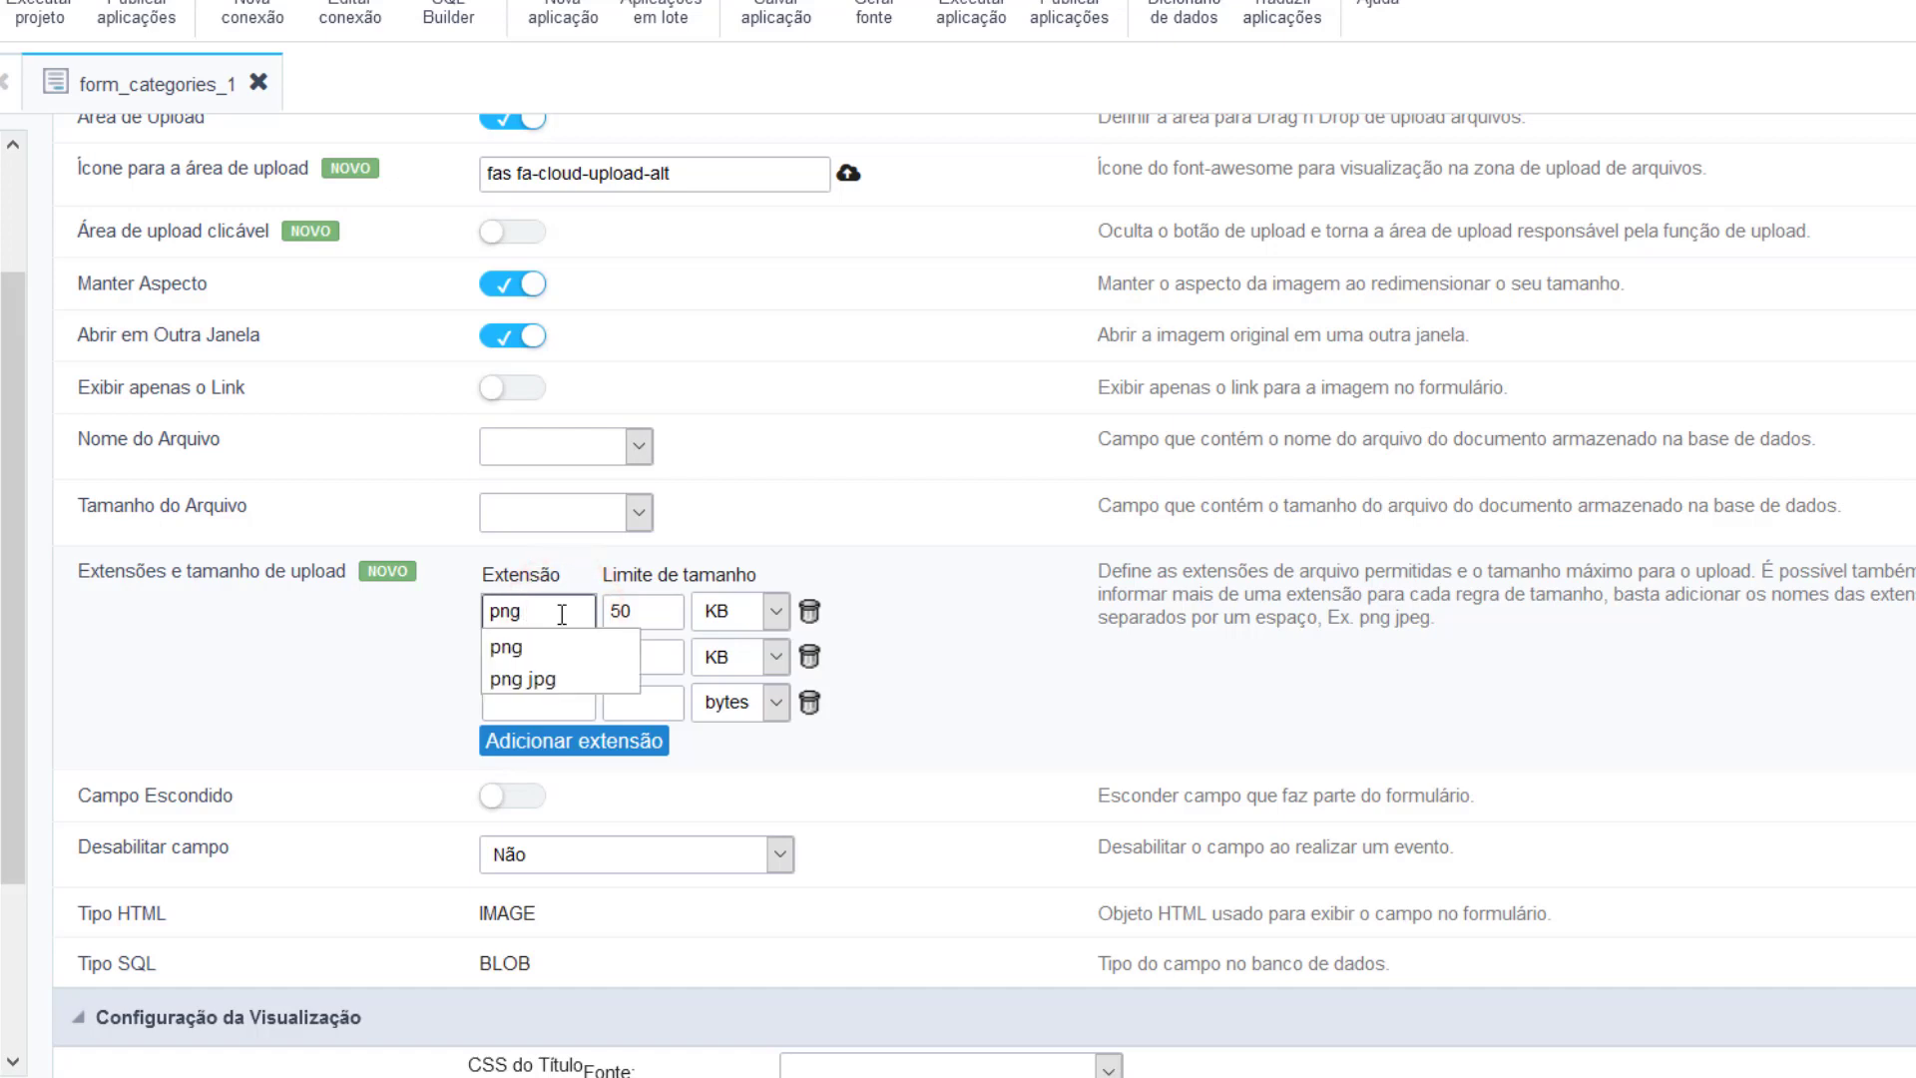
type("jpg")
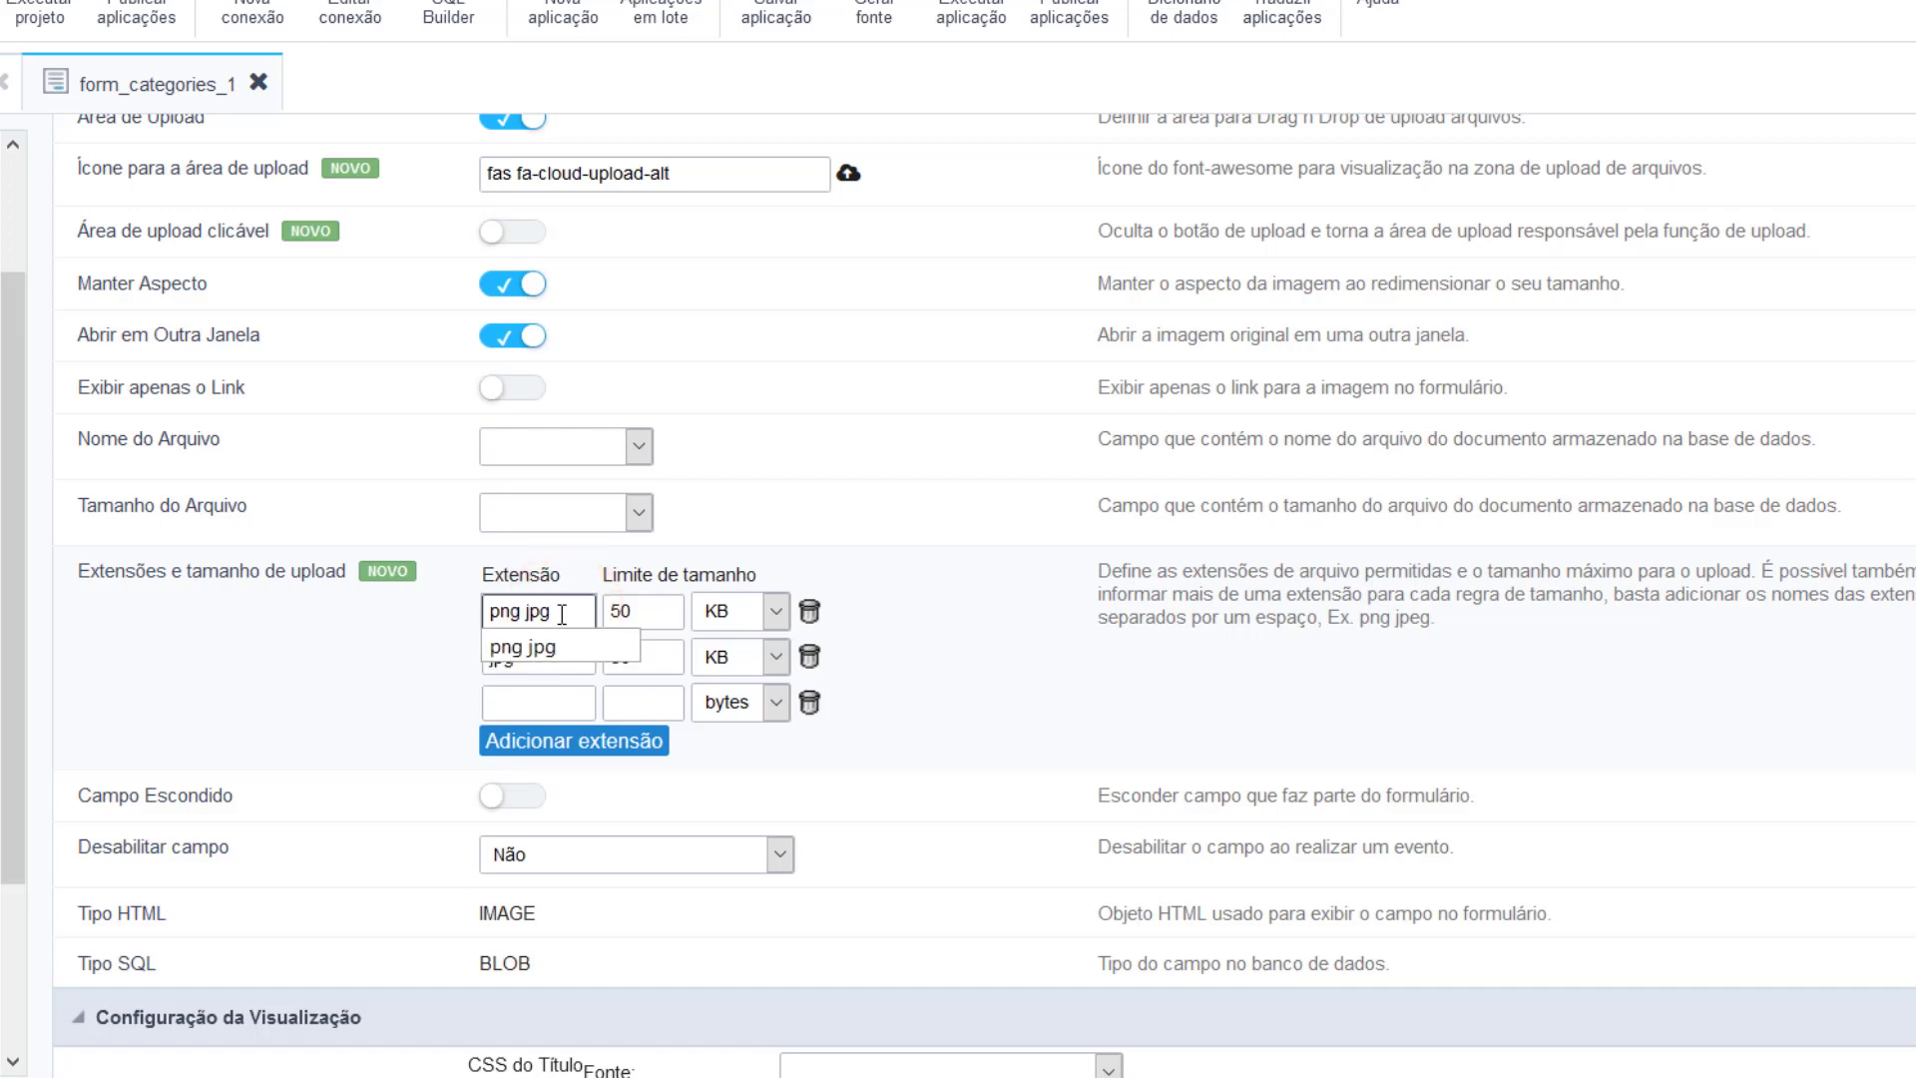
left_click(372, 639)
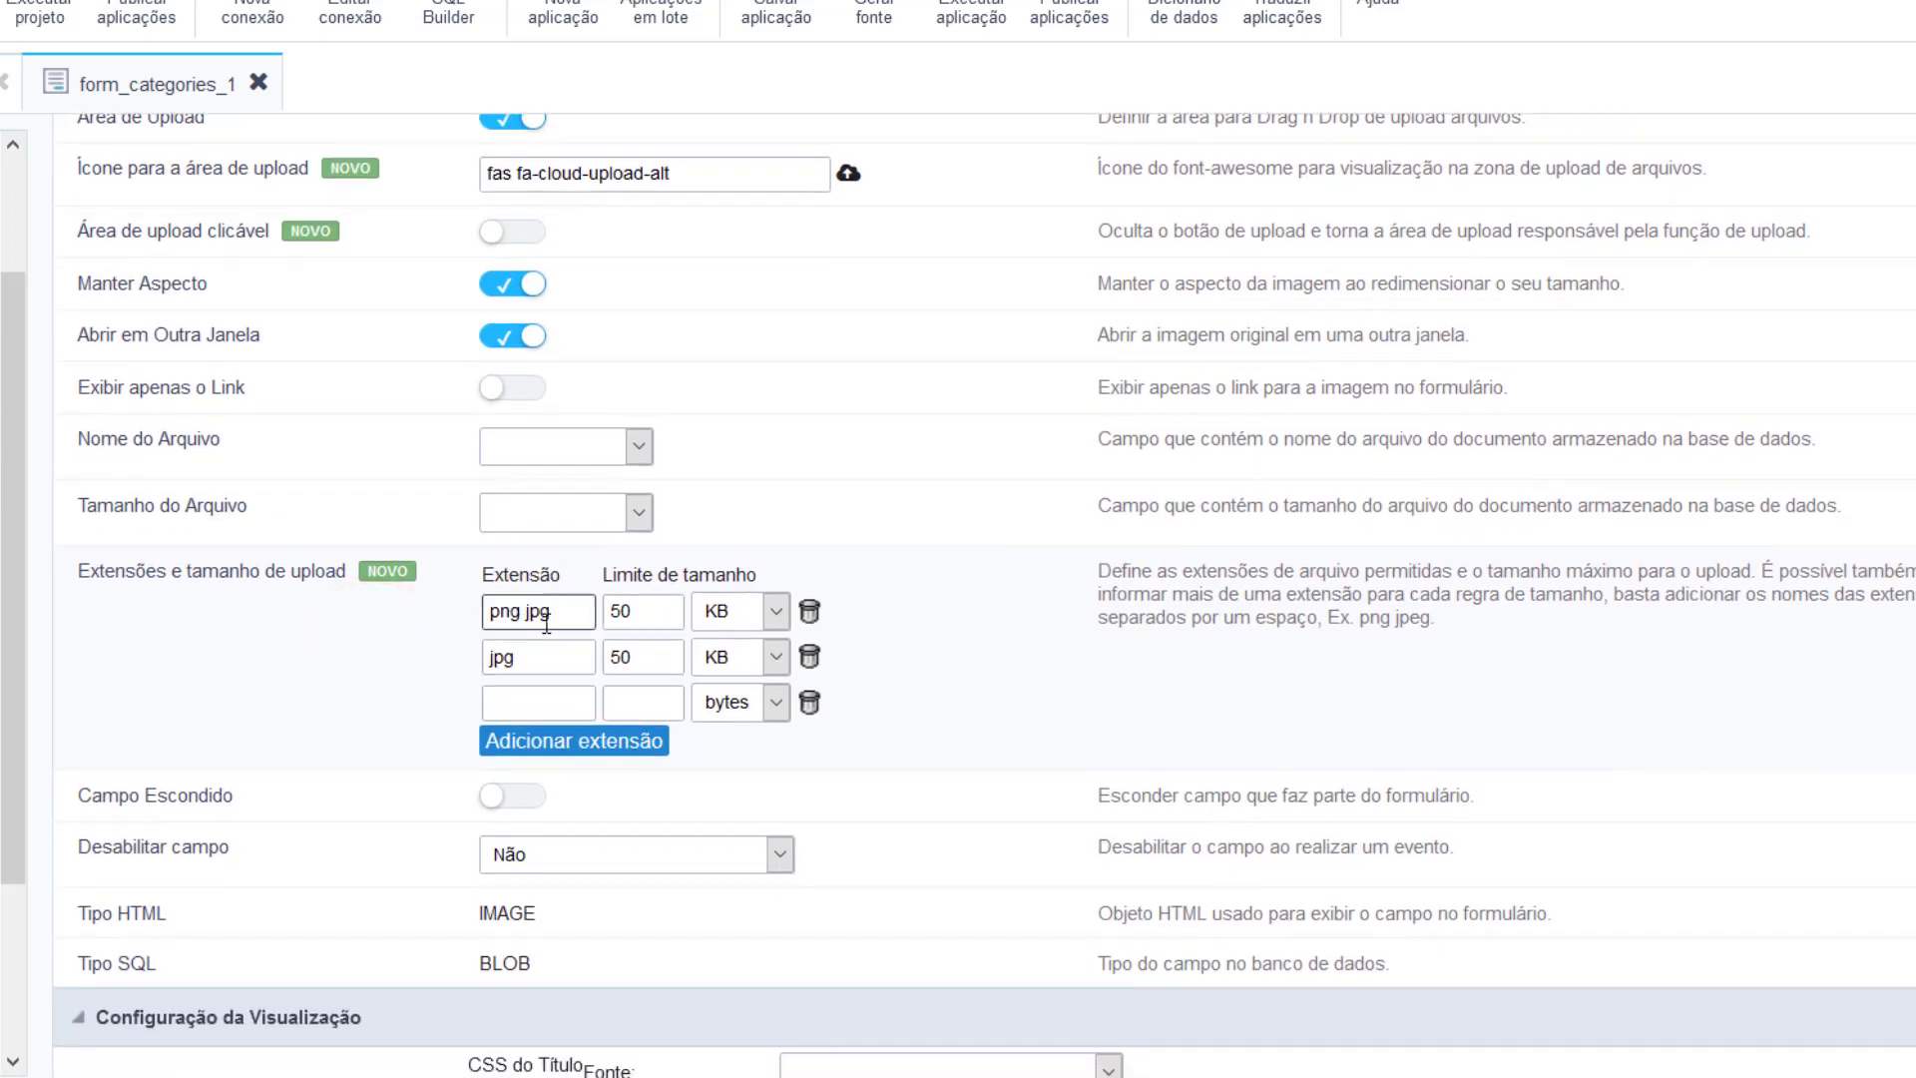
left_click(808, 659)
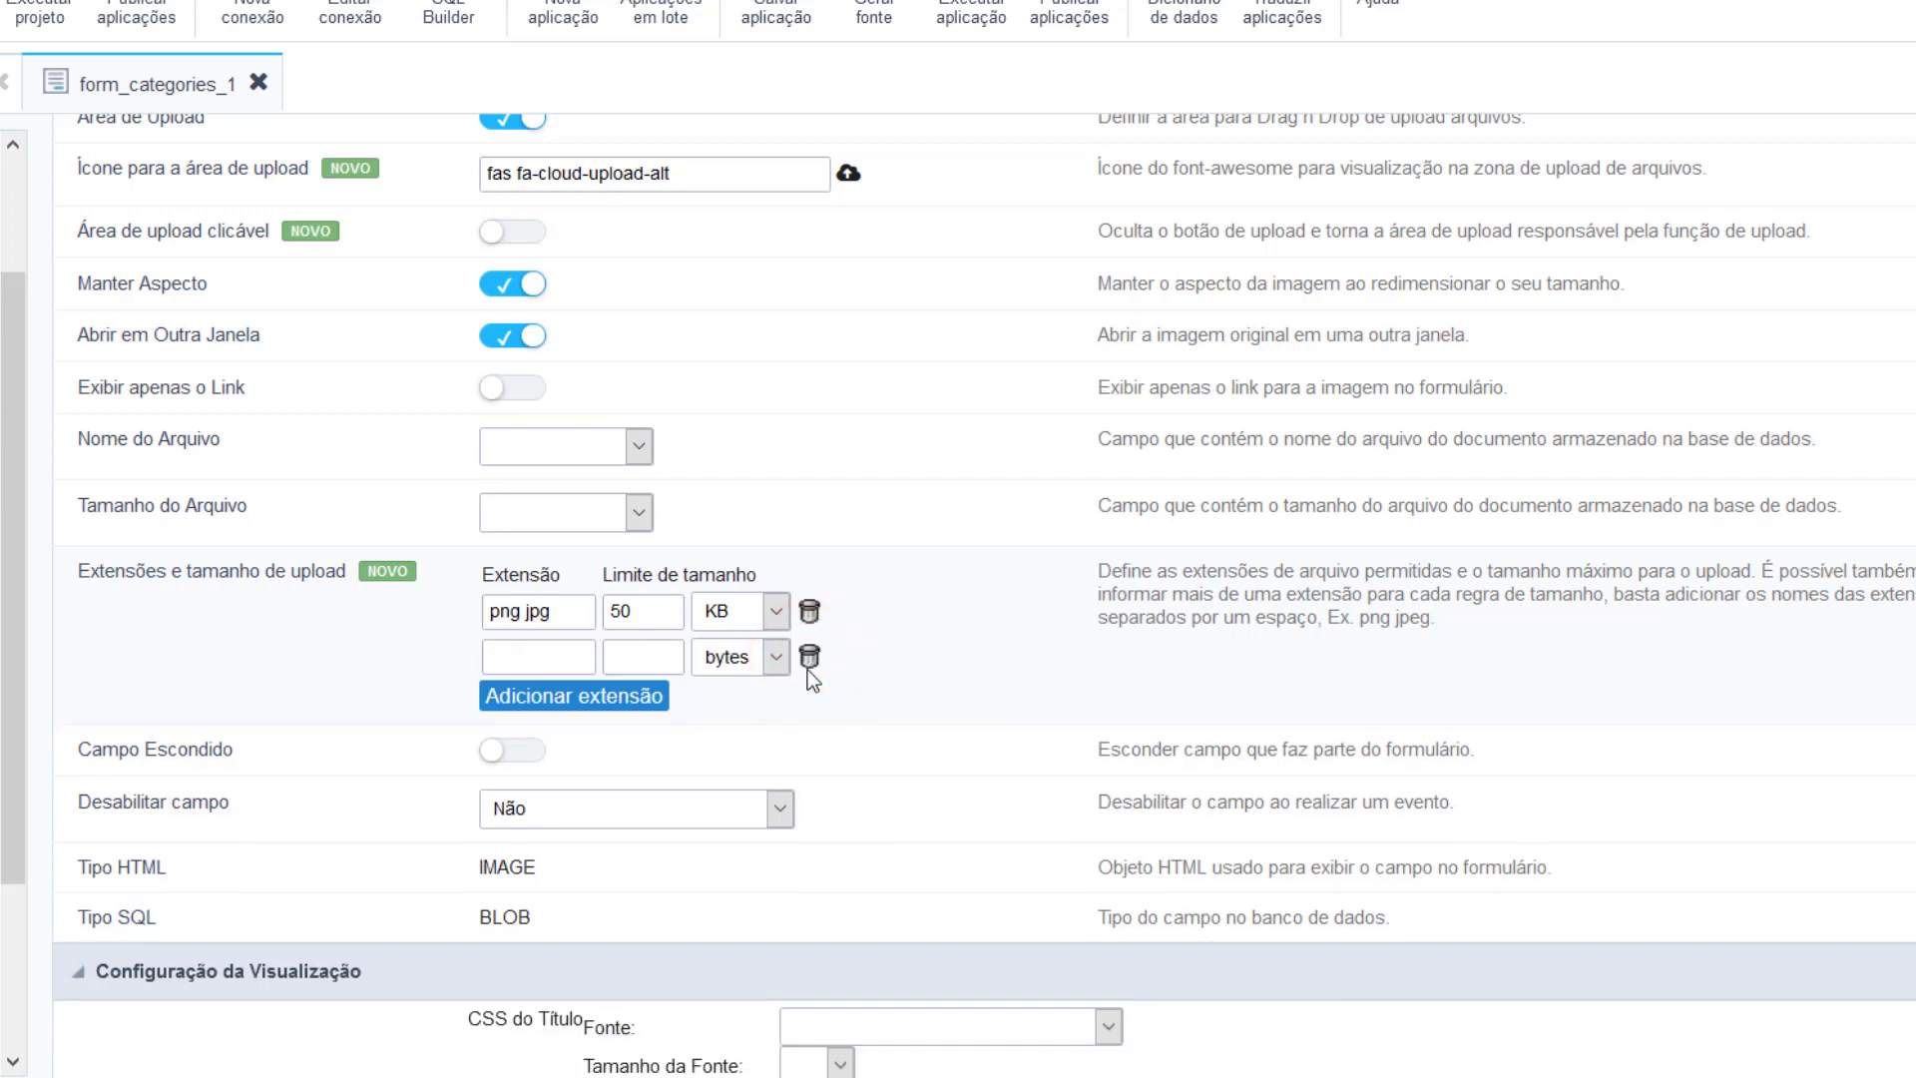
left_click(808, 656)
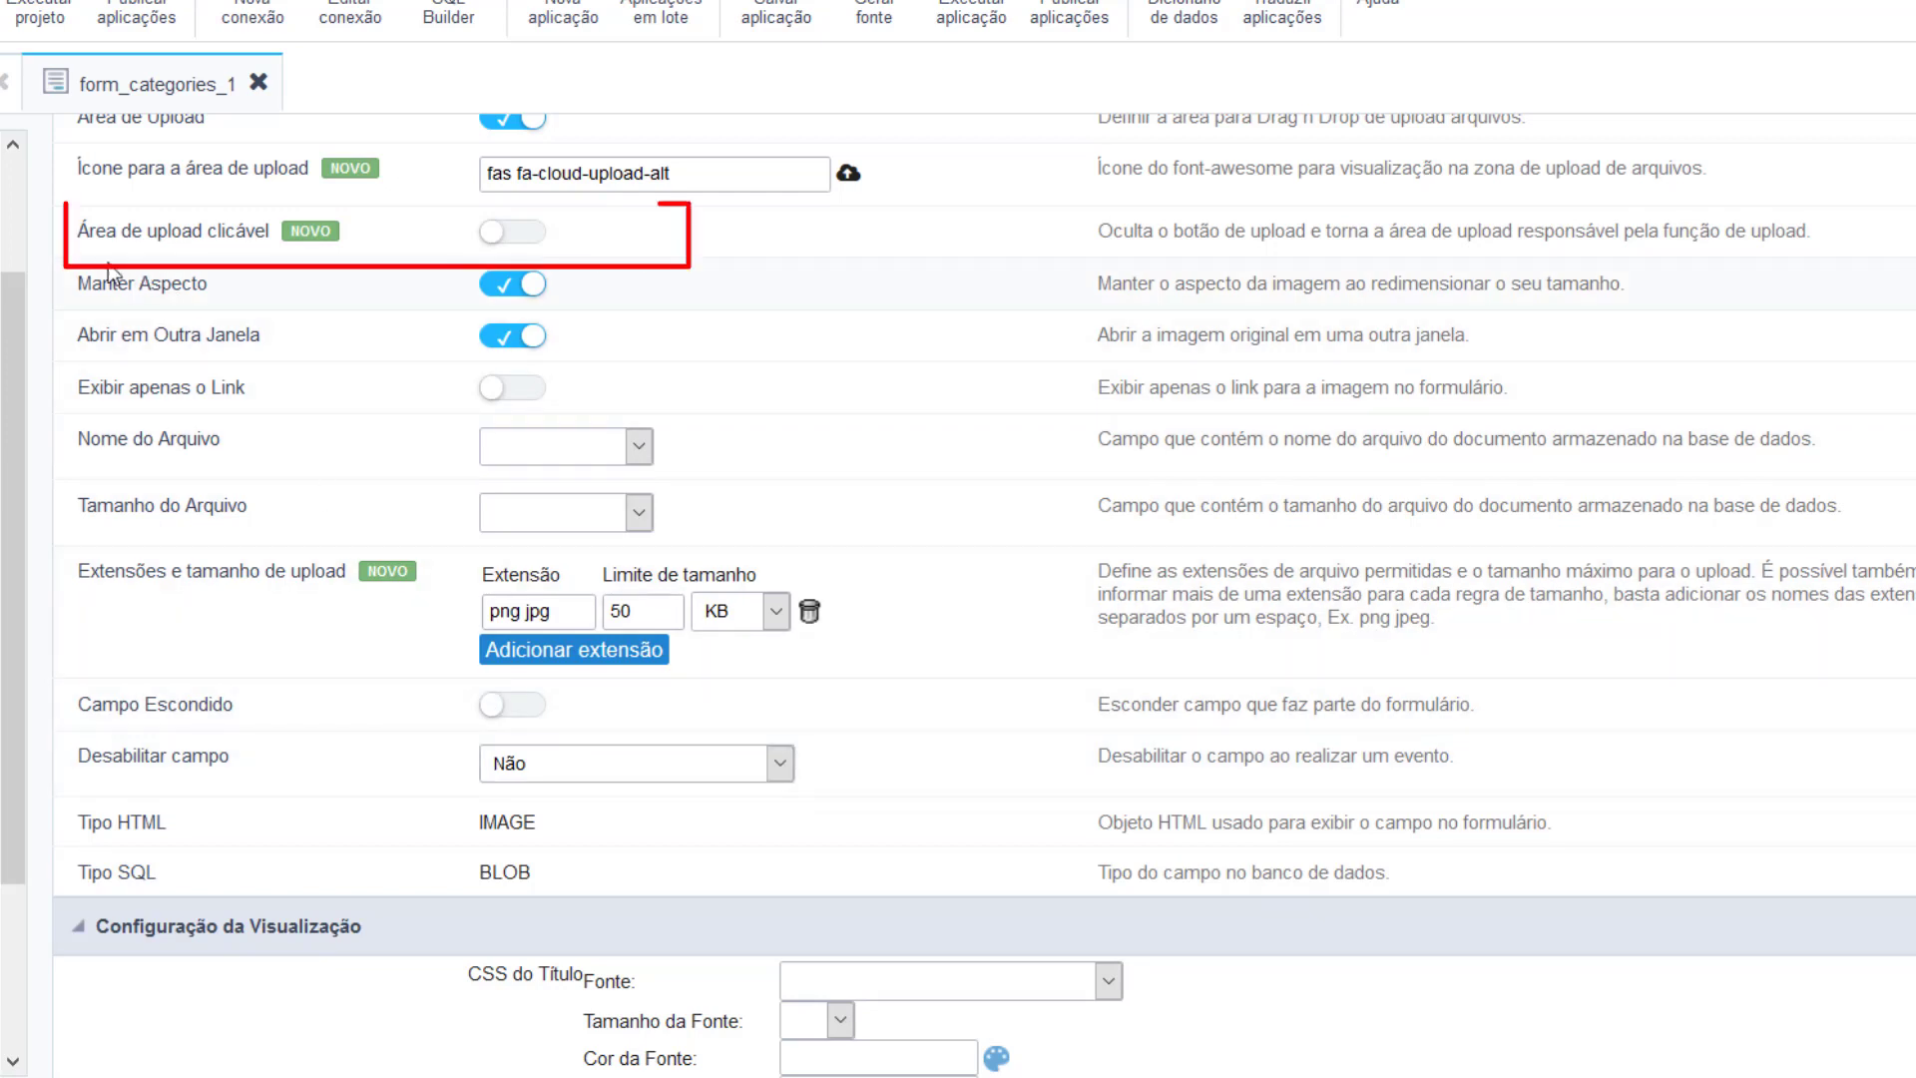
Dismiss the file type alert in the running categories form and check how the picture's upload area responds.
left_click_drag(72, 238, 216, 240)
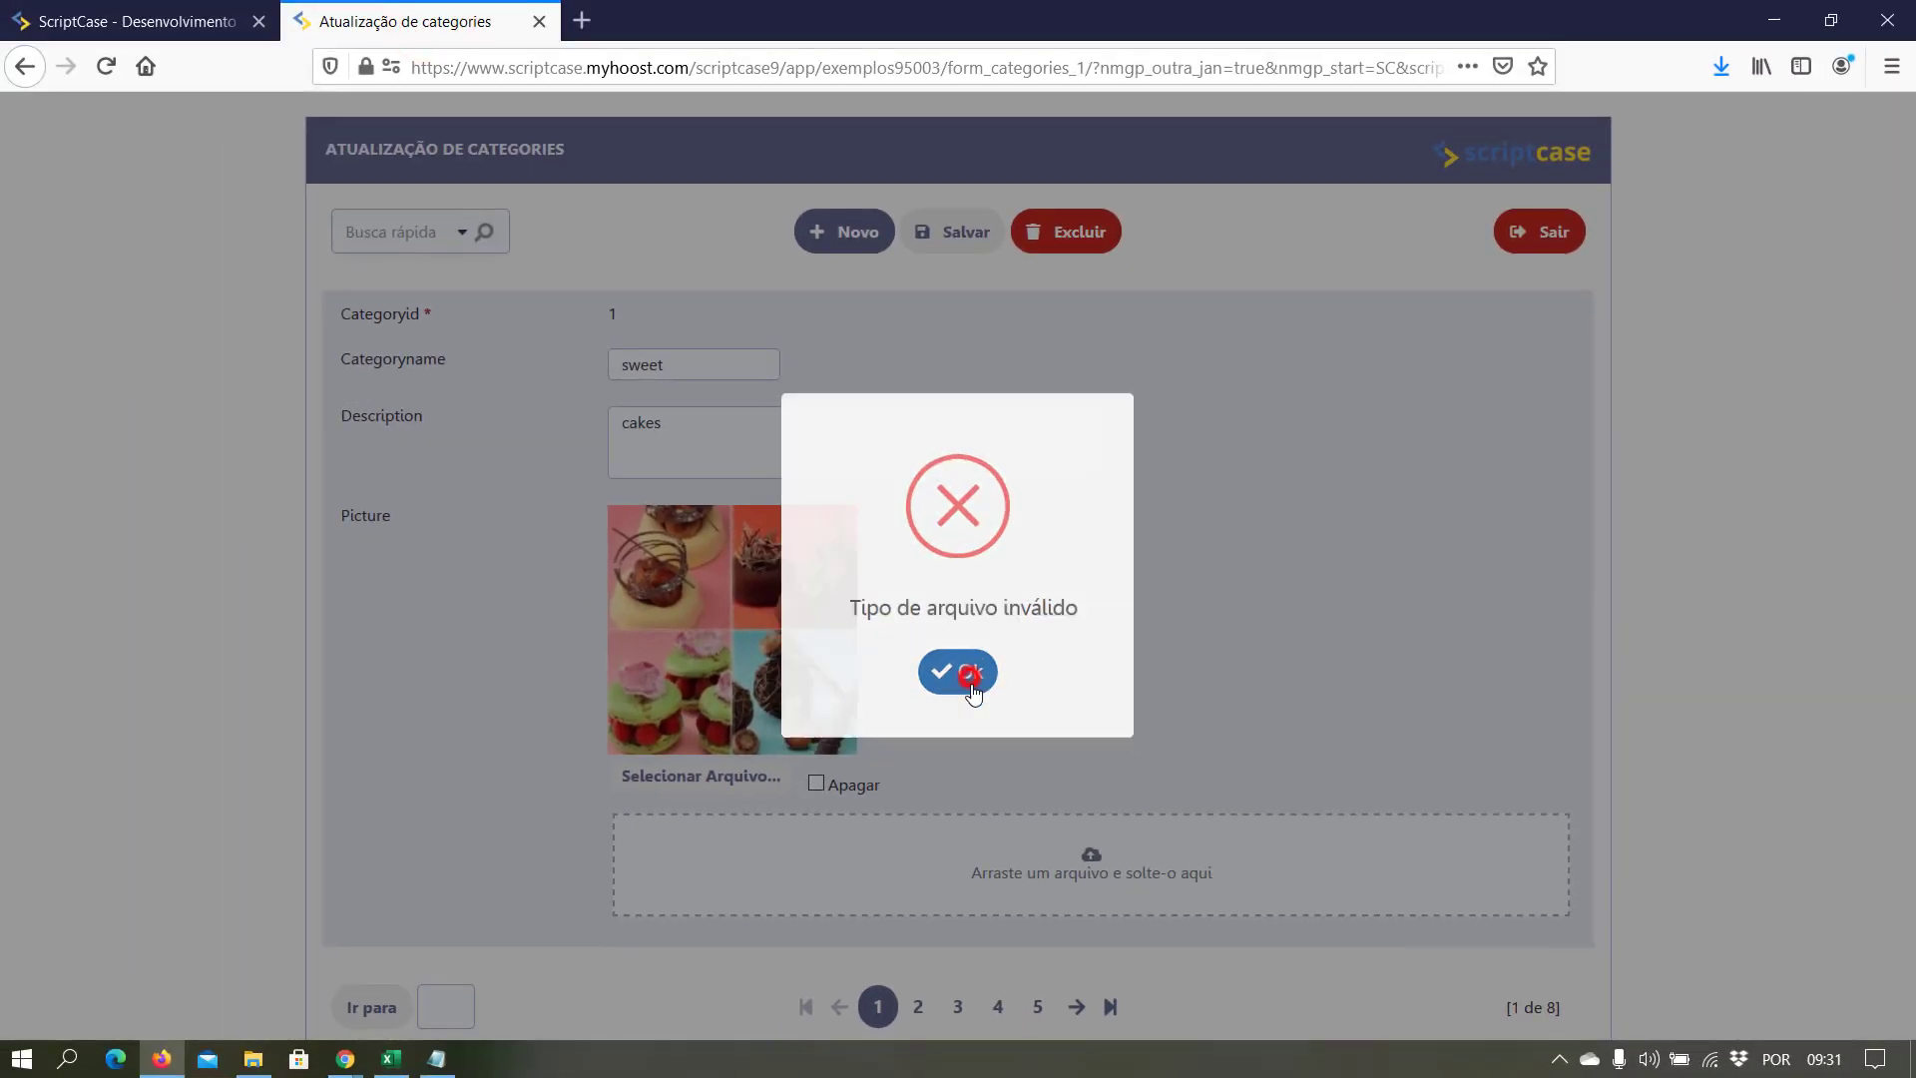
left_click(967, 676)
left_click(1102, 874)
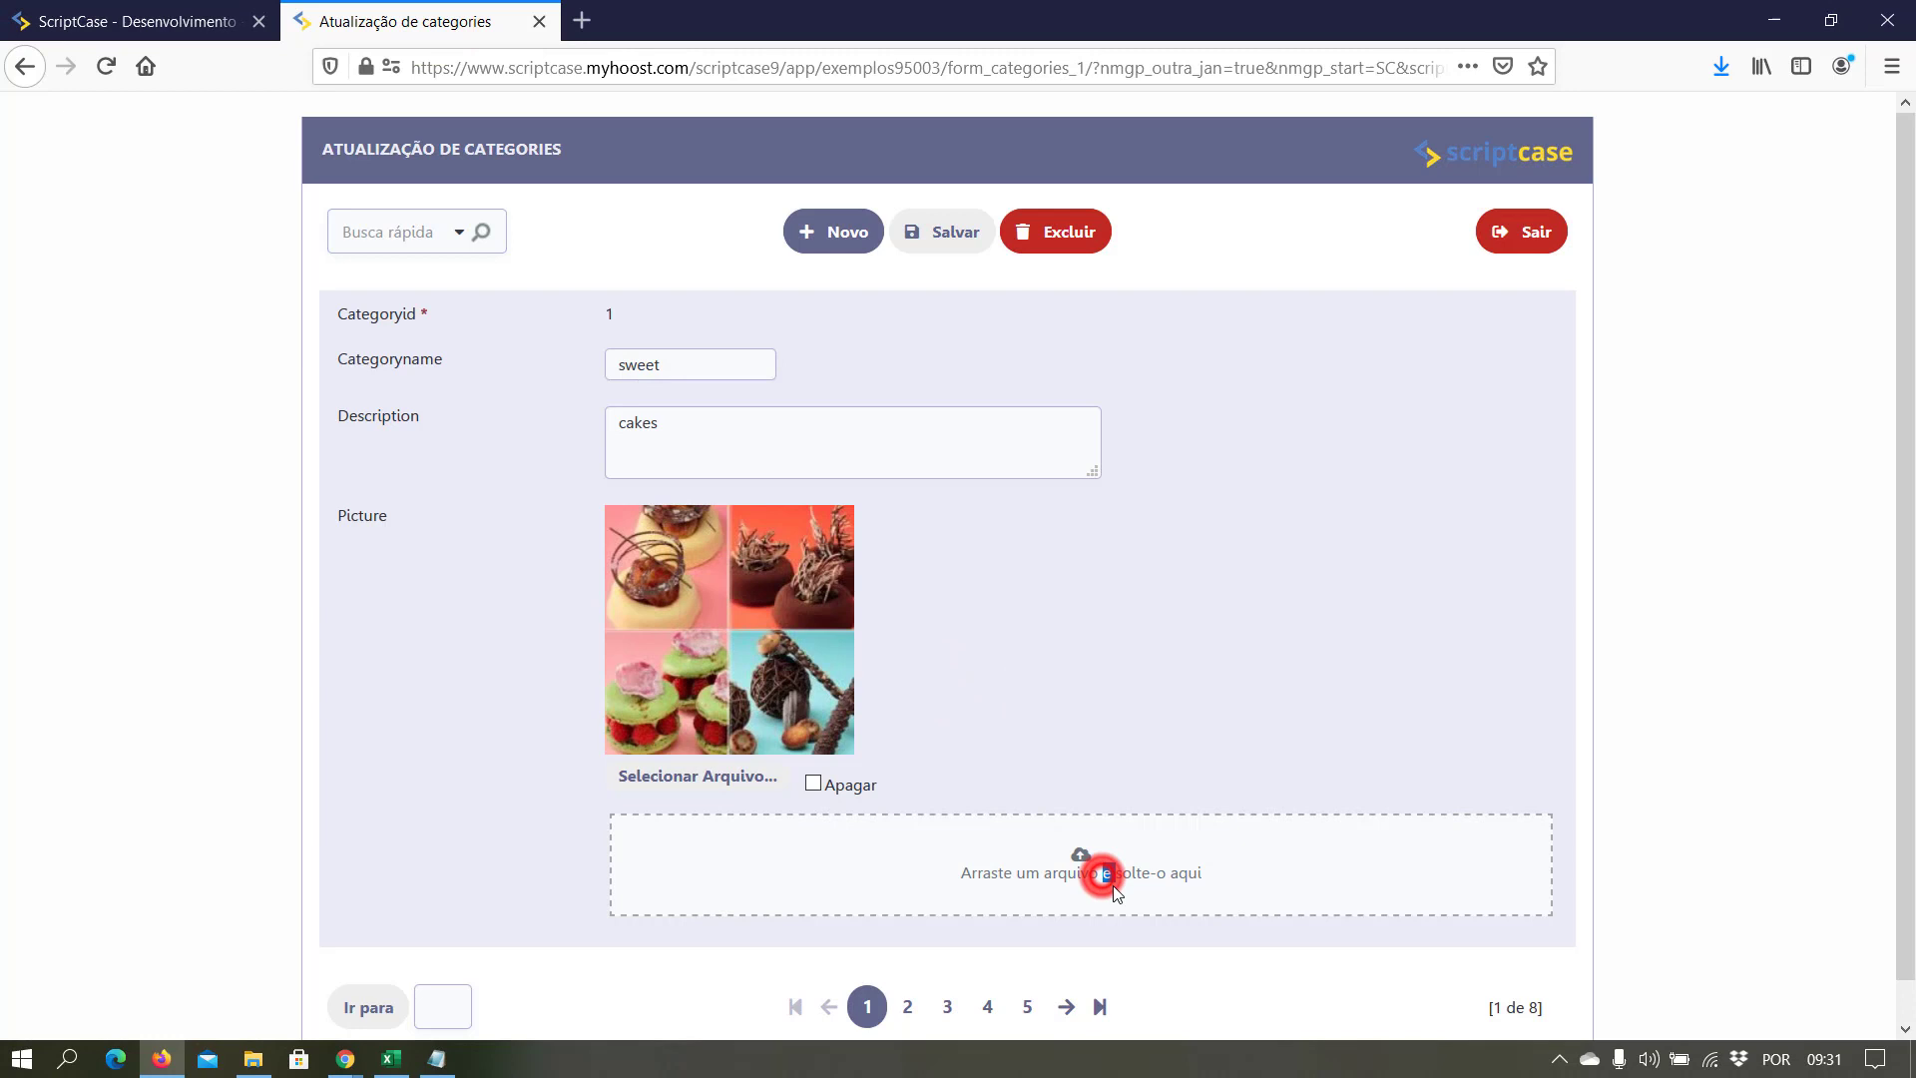
left_click(1228, 864)
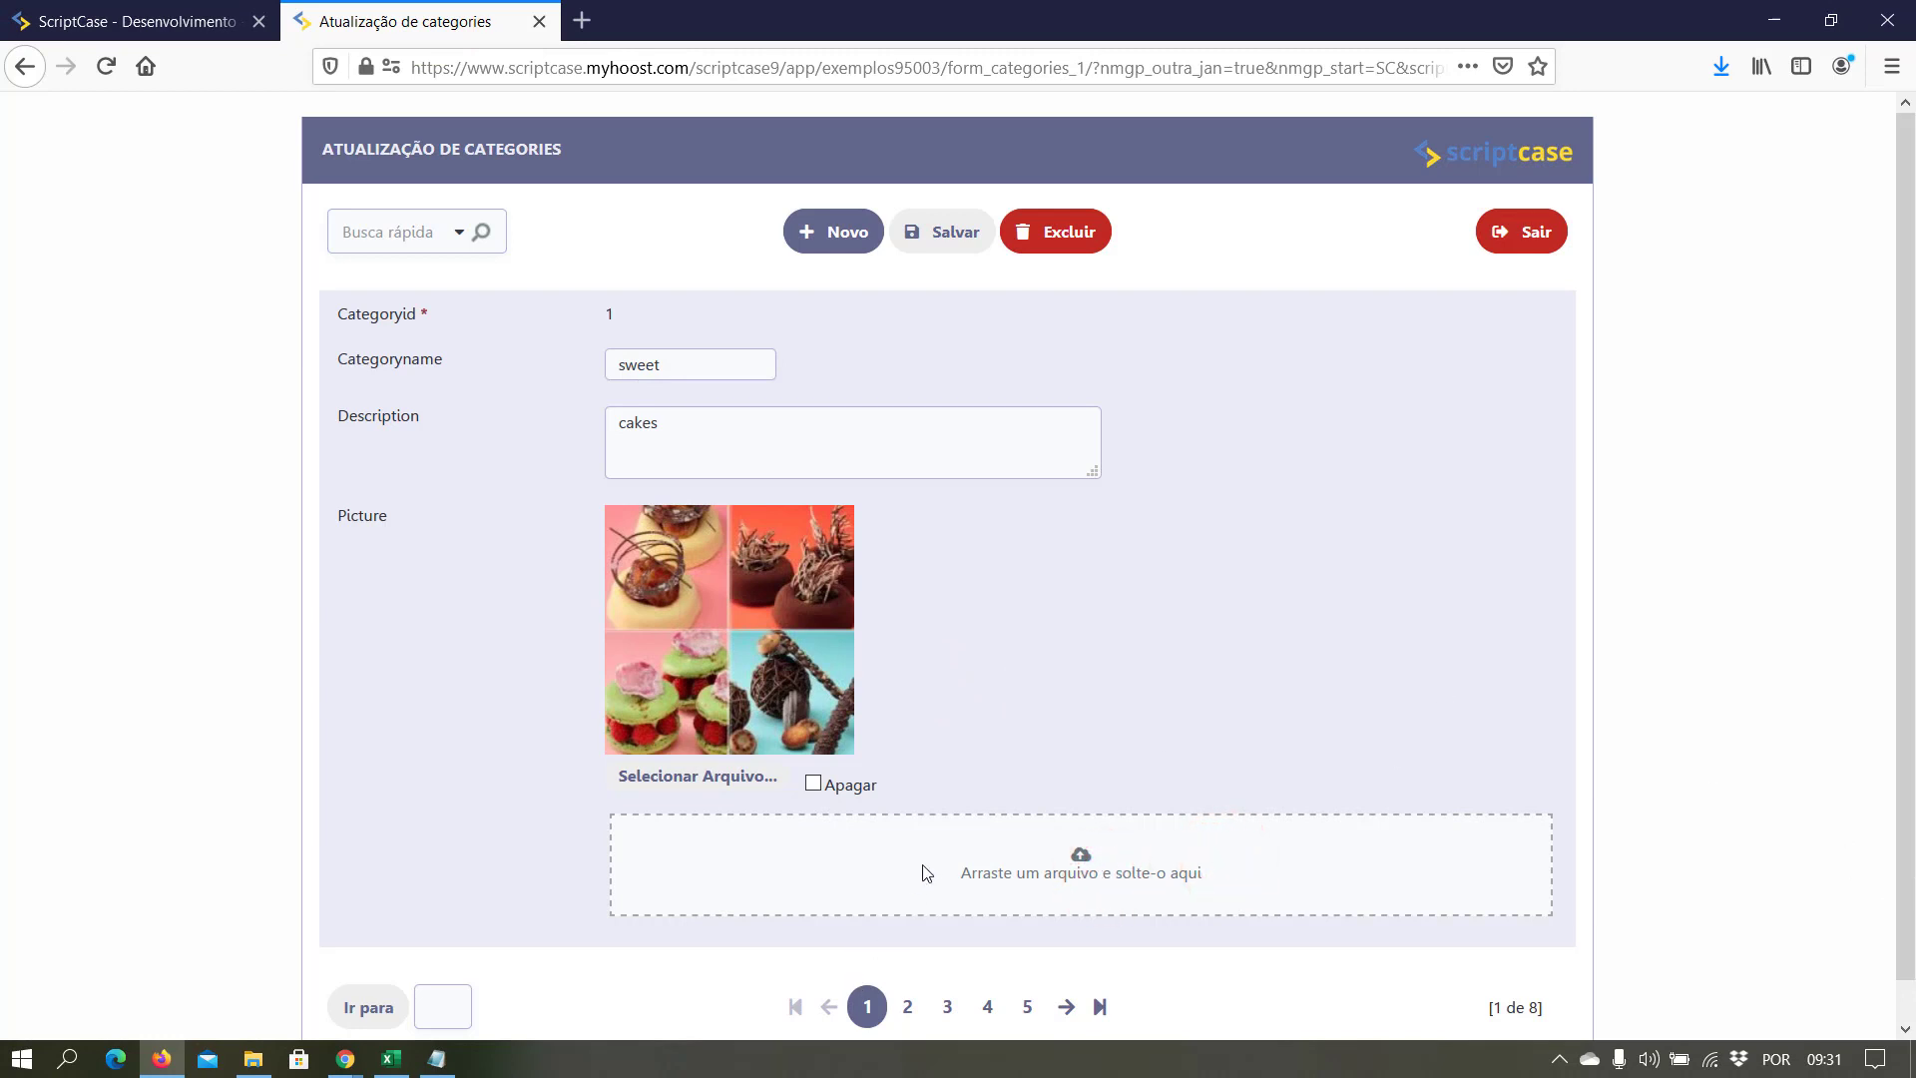
Enable Área de upload clicável for the picture field and run the categories form again.
left_click(120, 22)
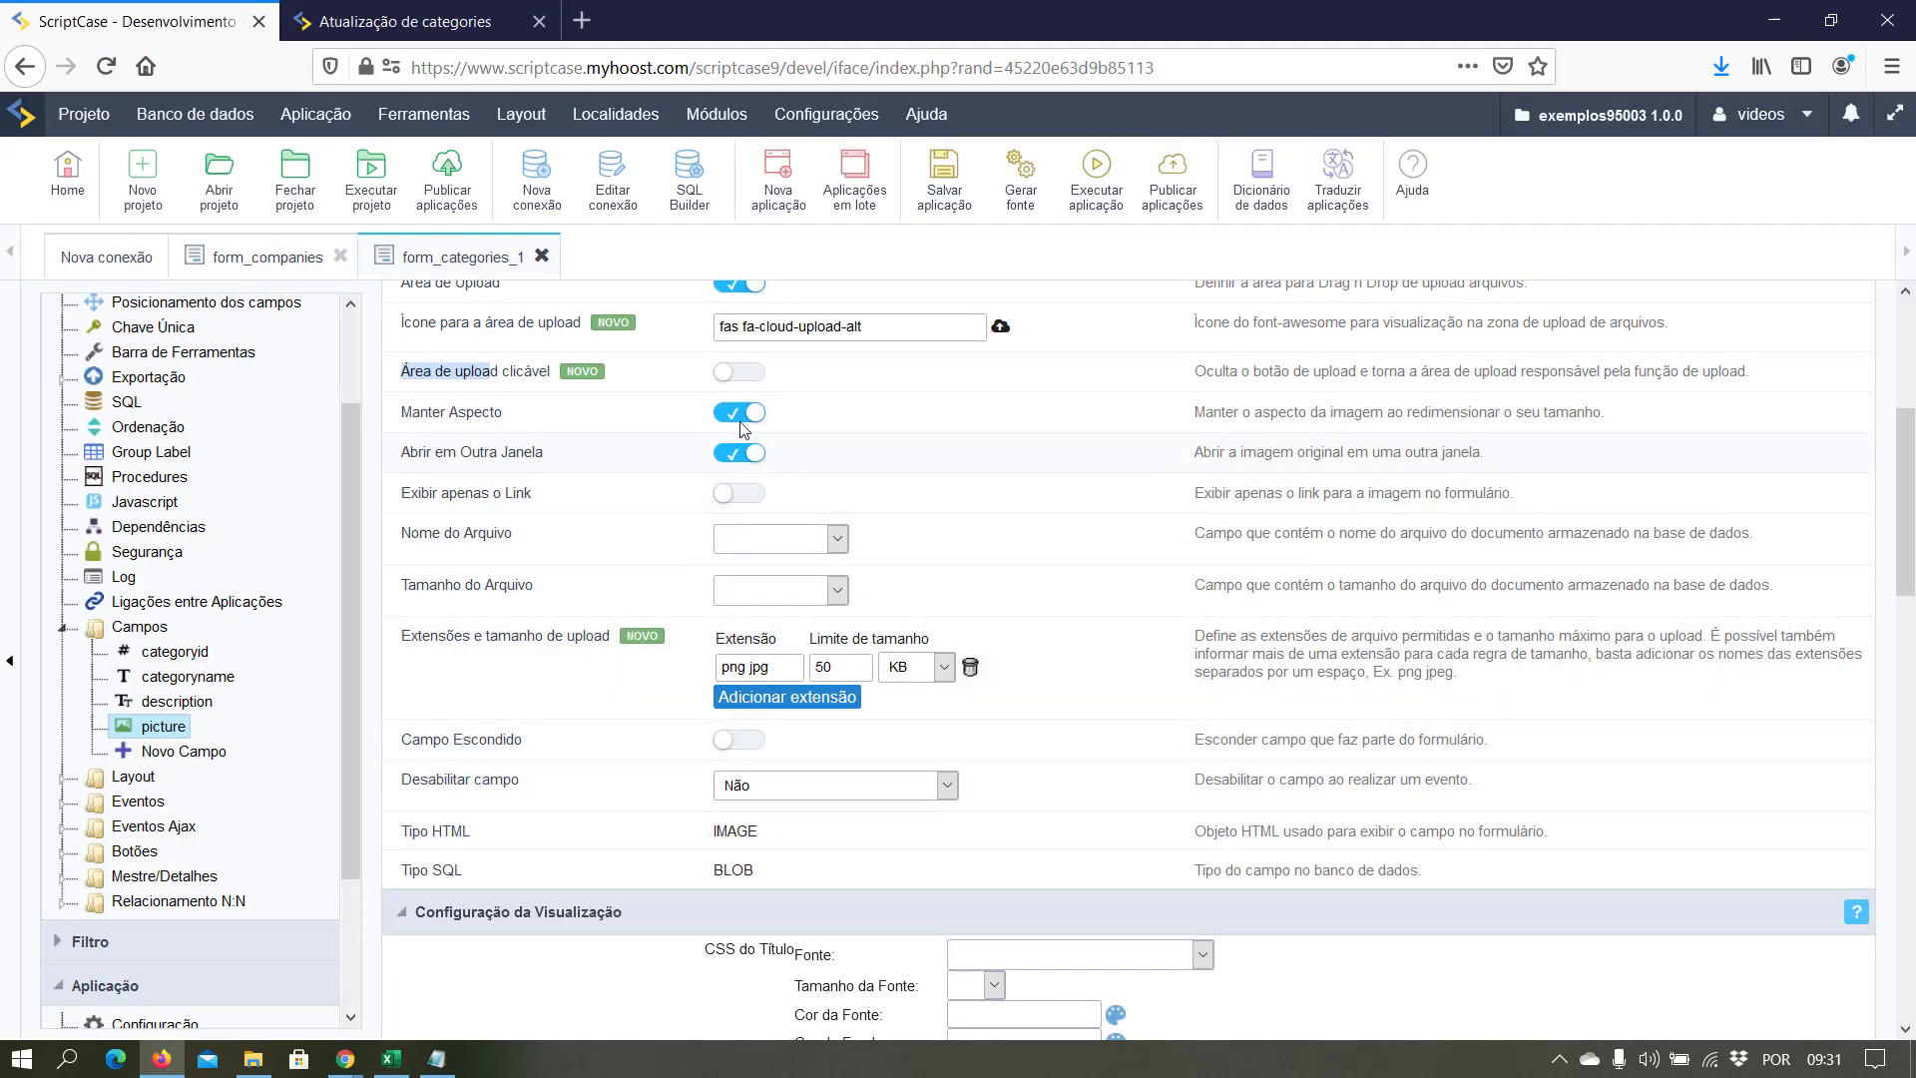
left_click(751, 372)
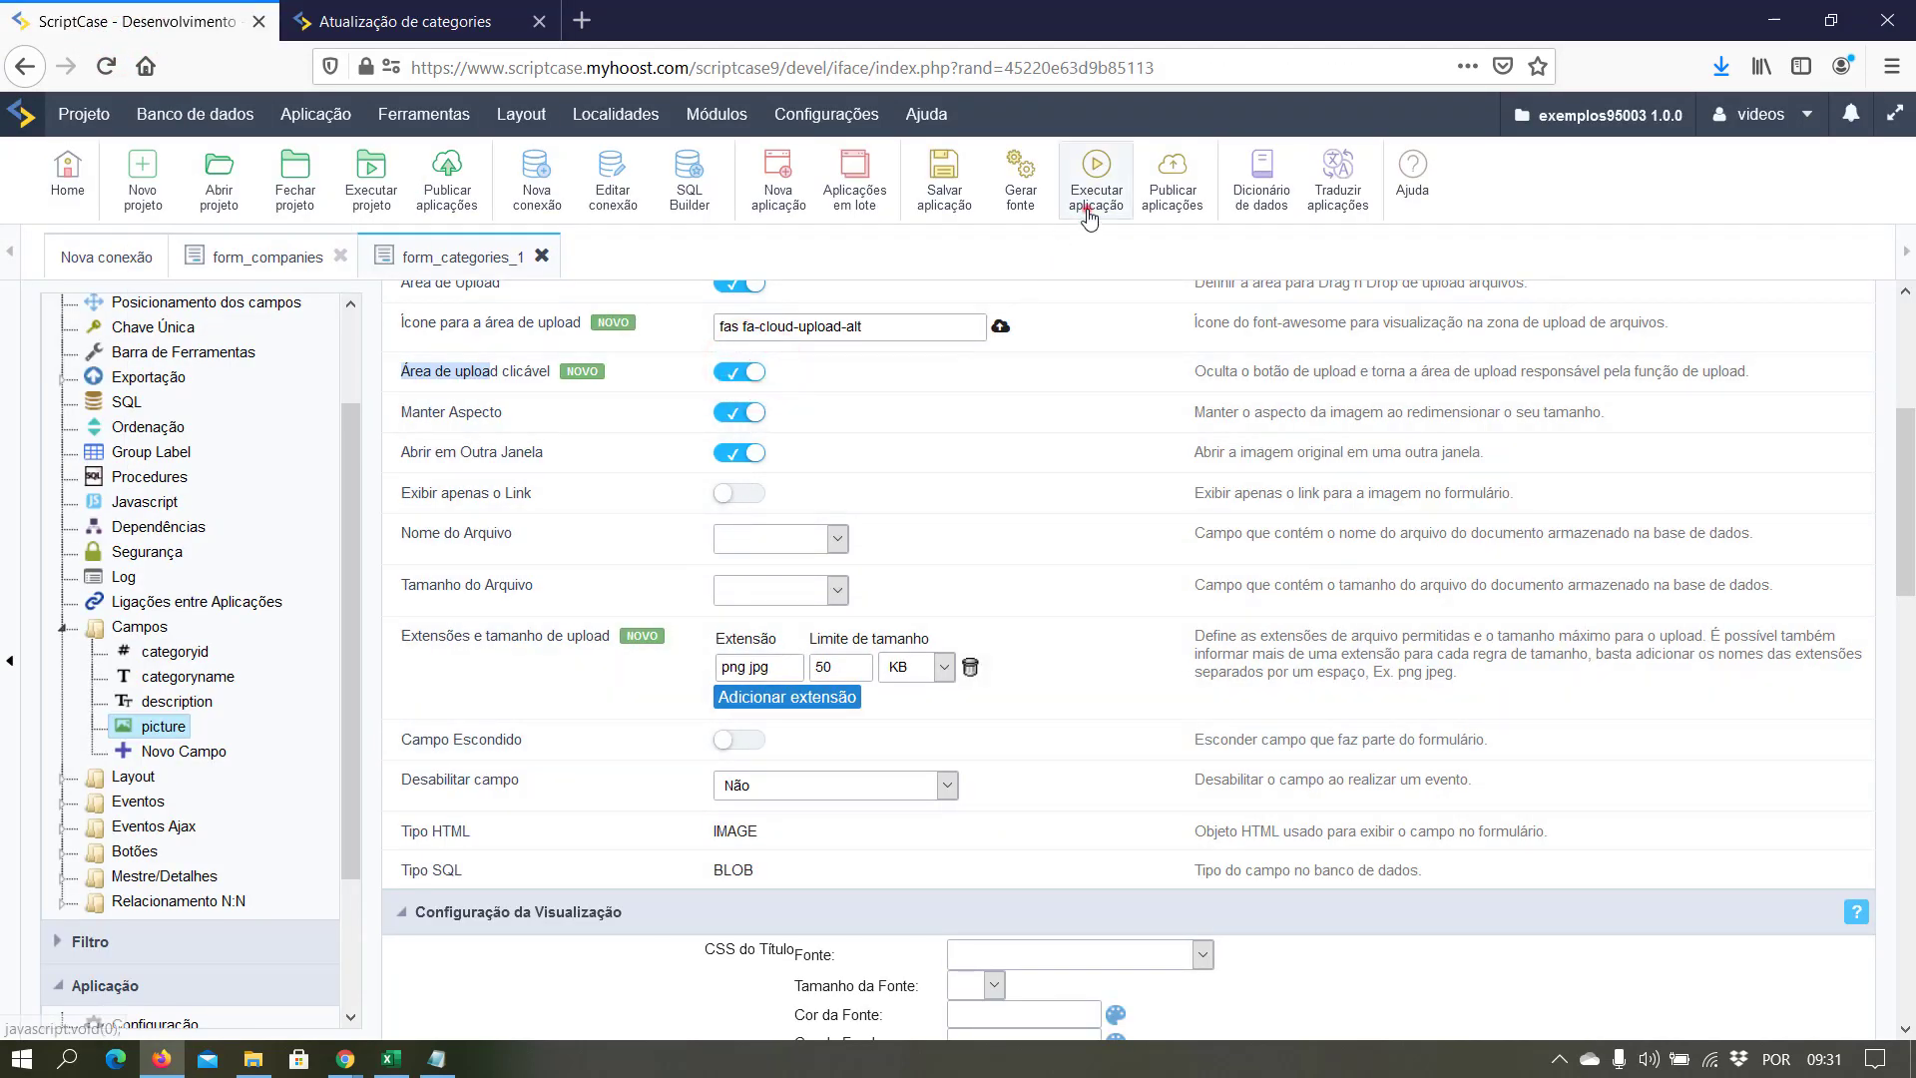
left_click(1087, 207)
left_click(479, 25)
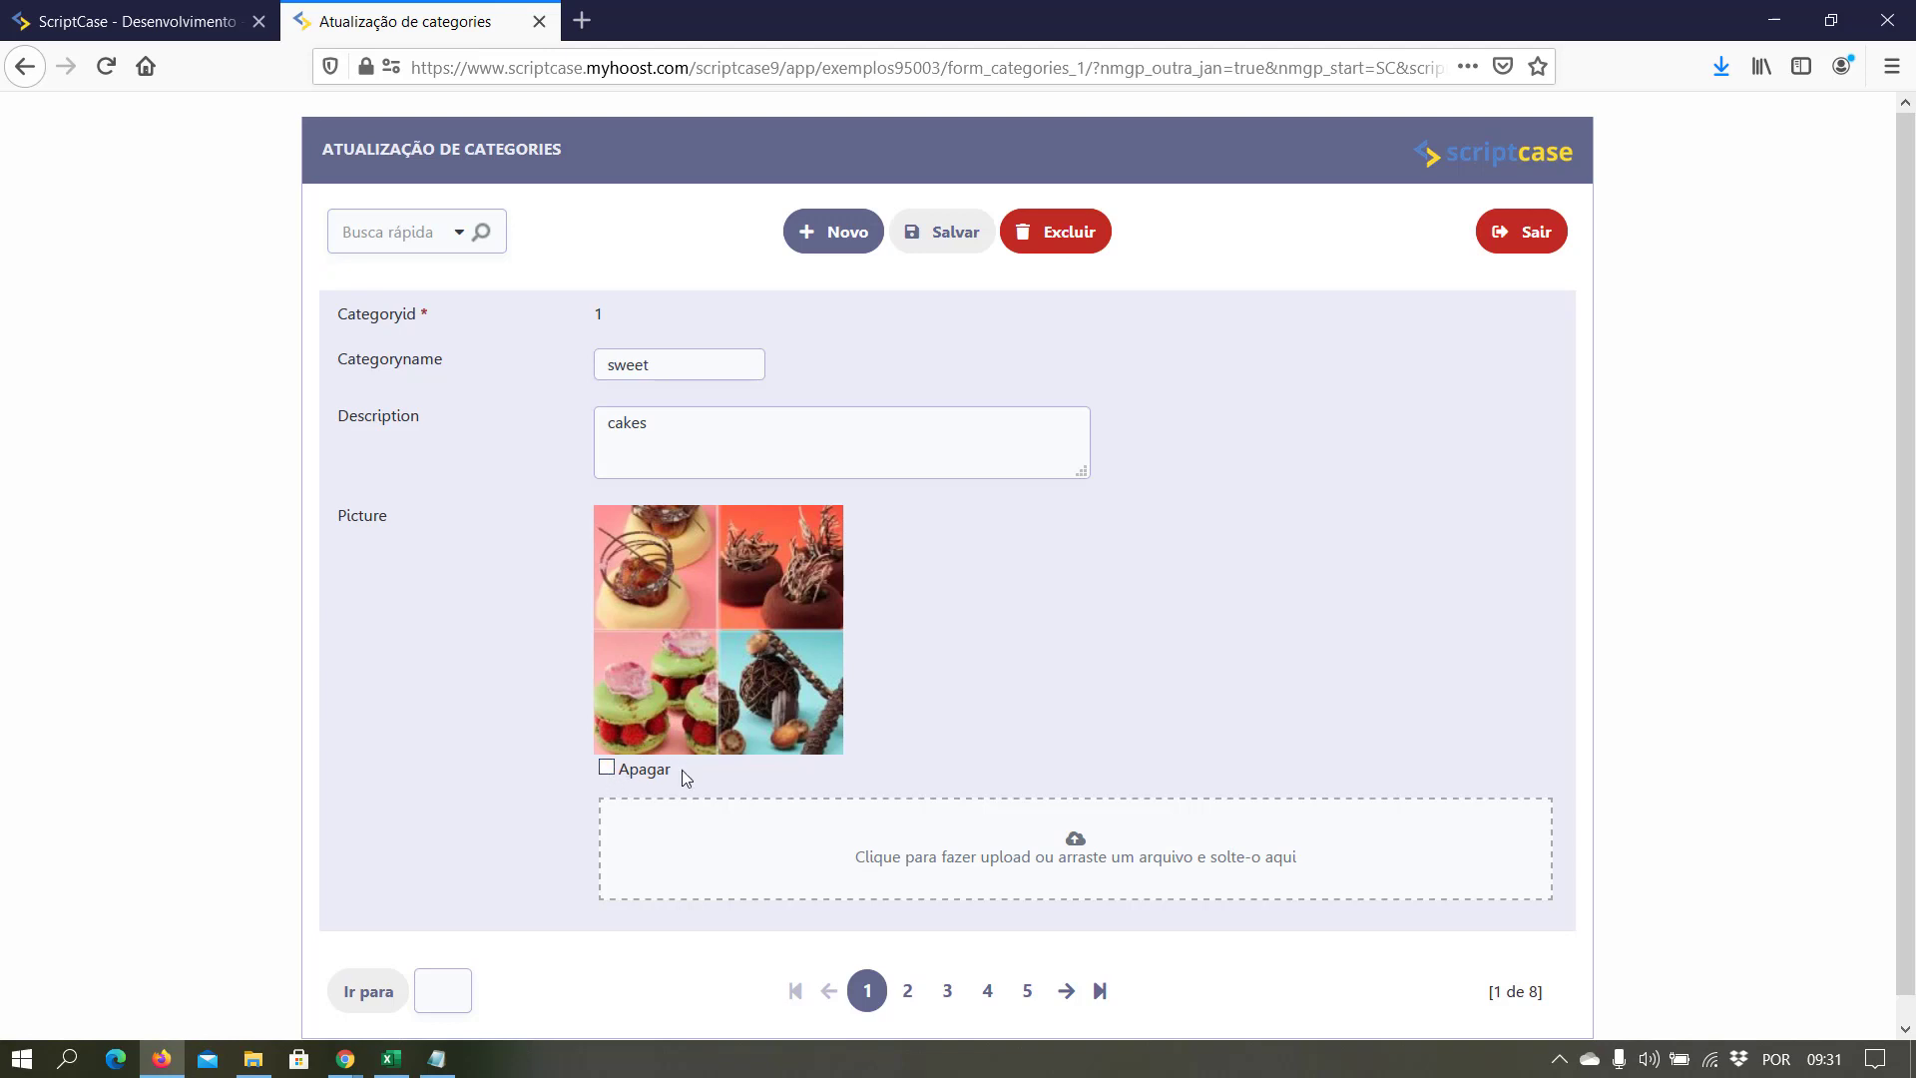
Try to upload olinda-pe (1).jpg through the clickable upload area and dismiss the resulting alert.
left_click(782, 858)
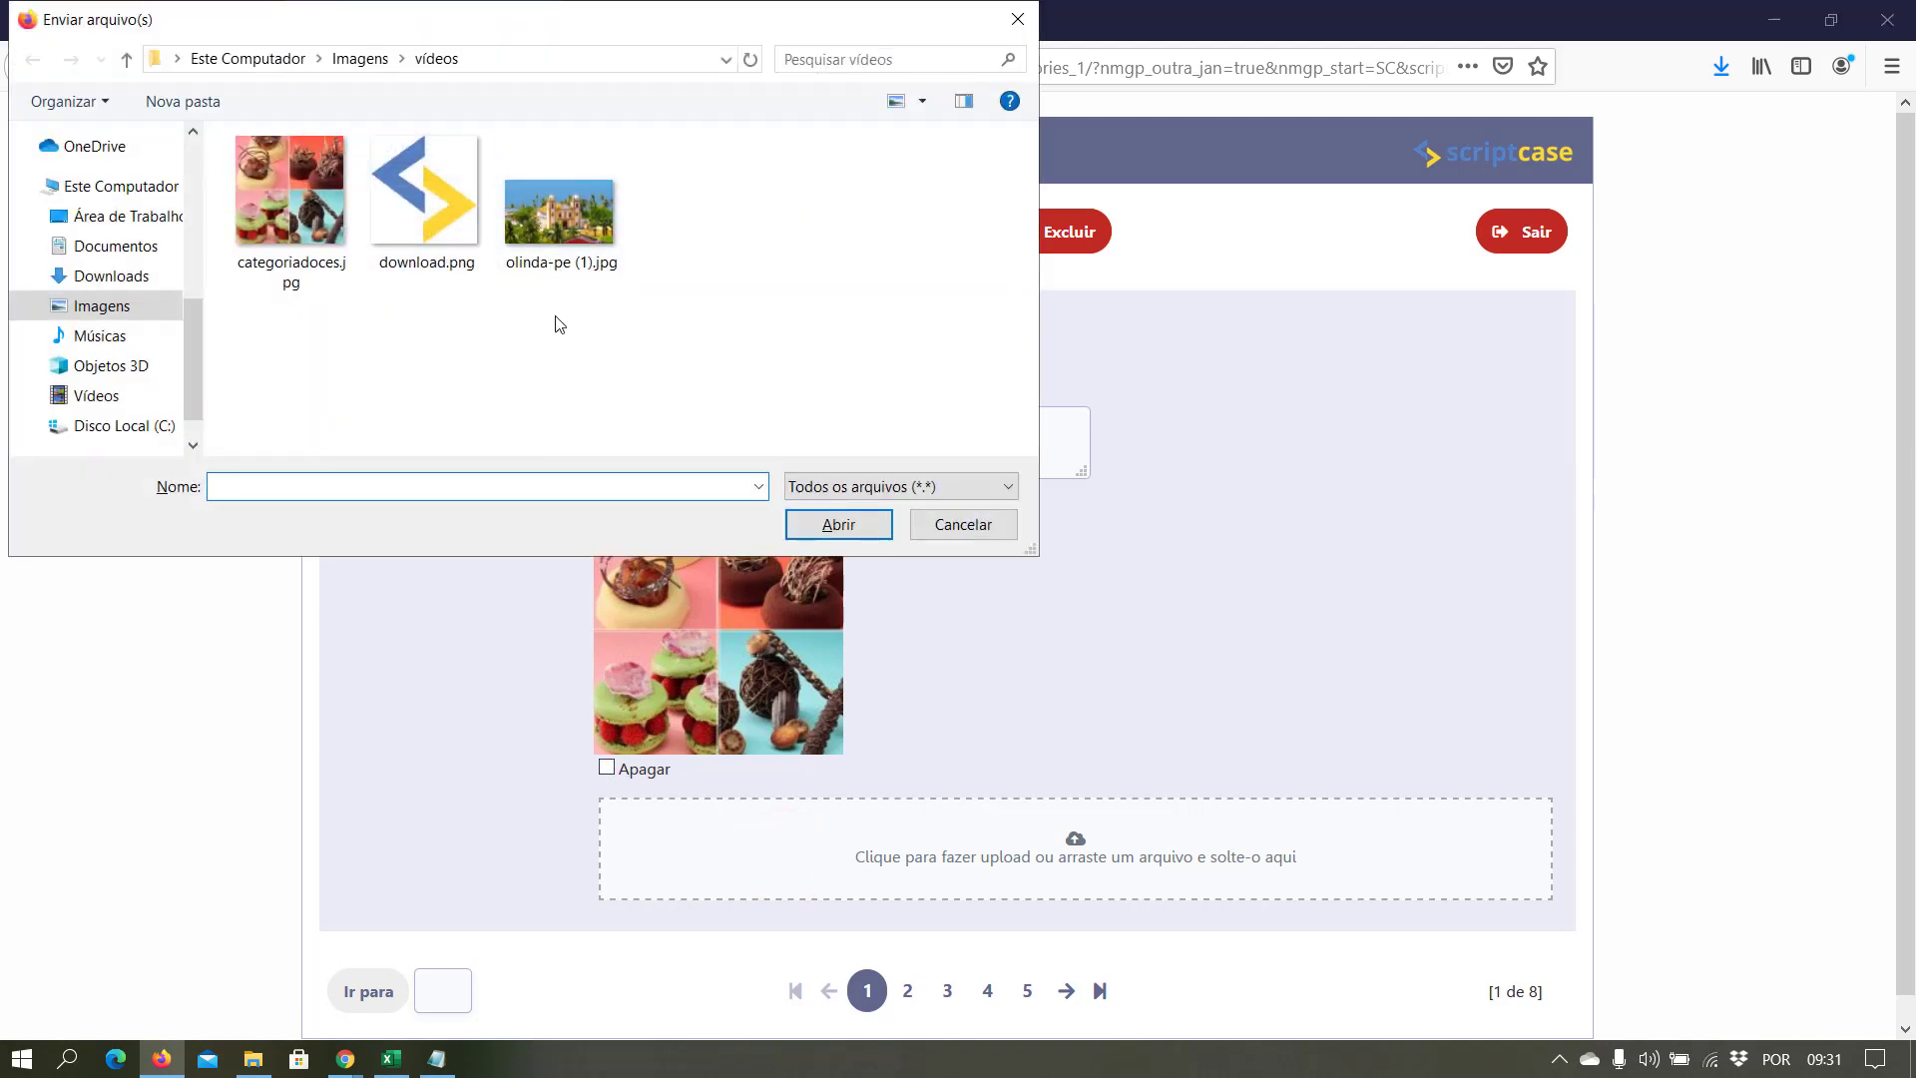
left_click(562, 251)
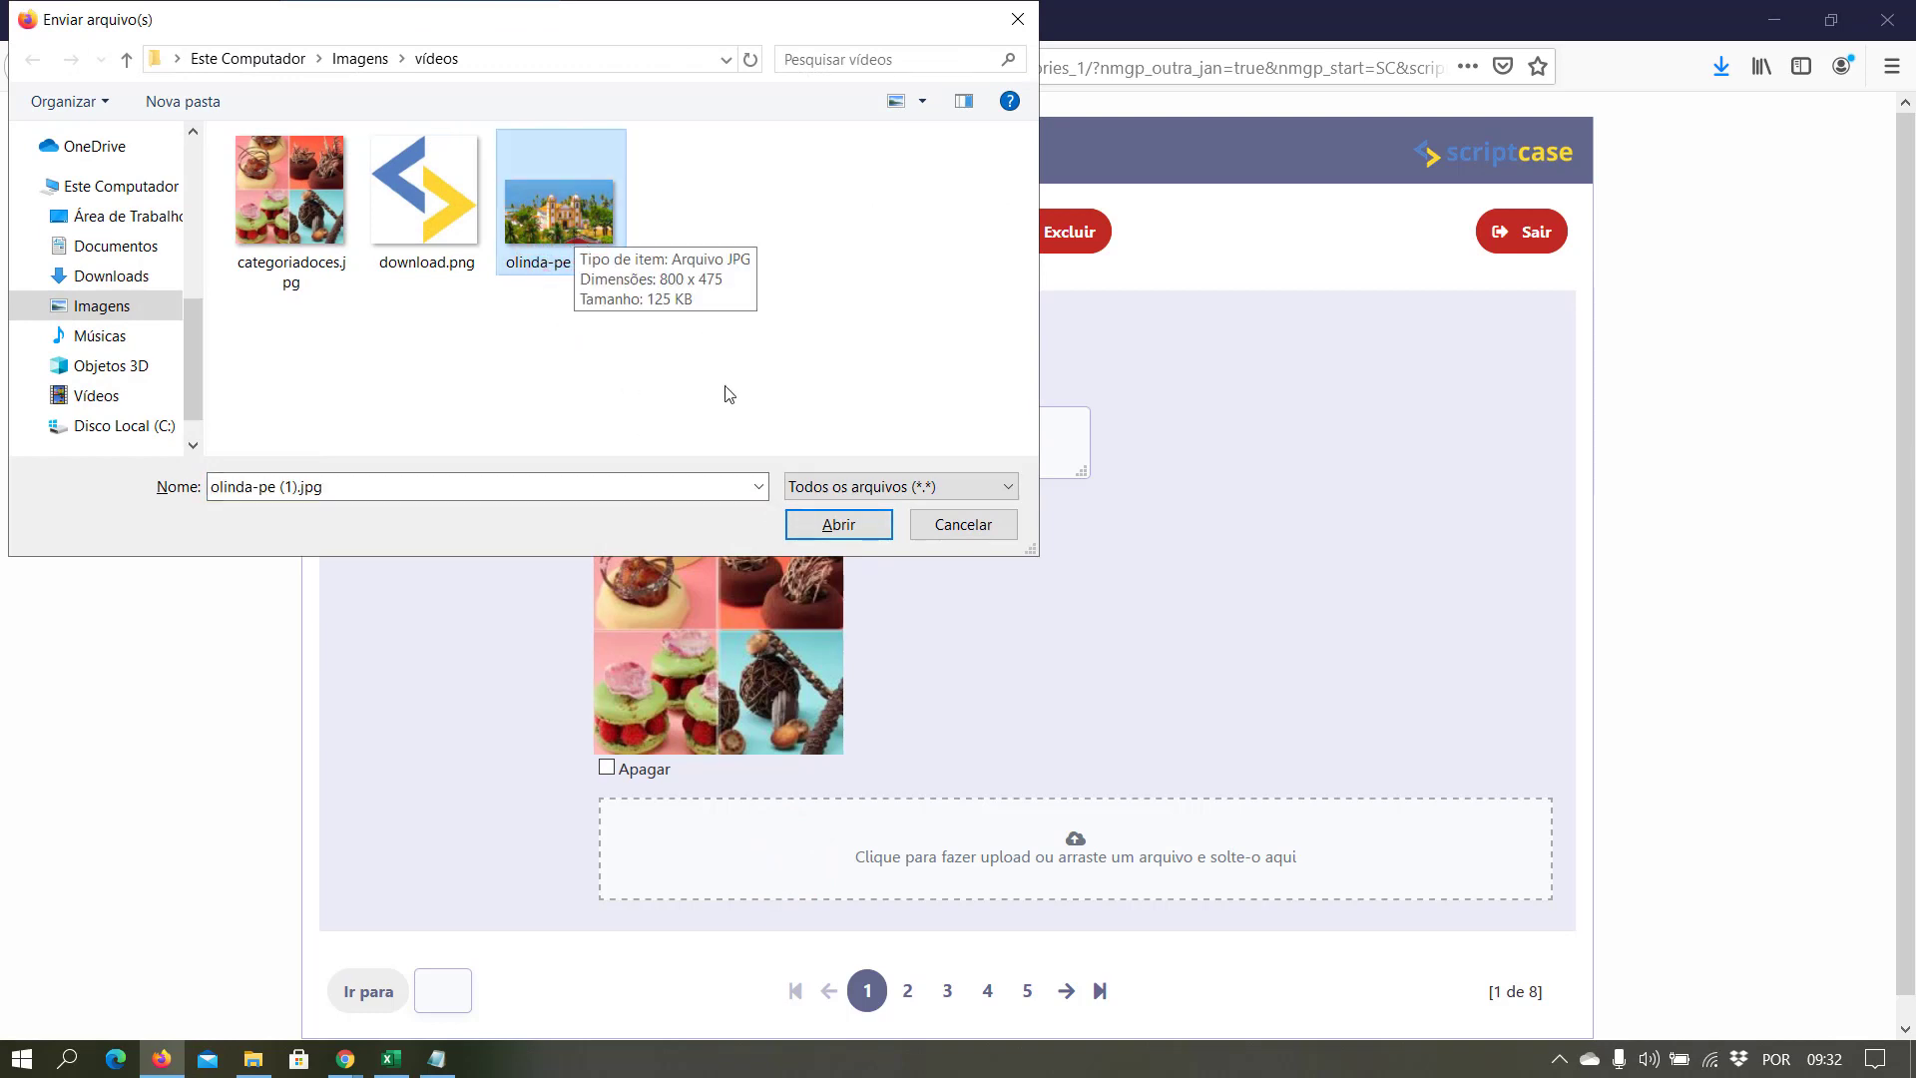
left_click(838, 524)
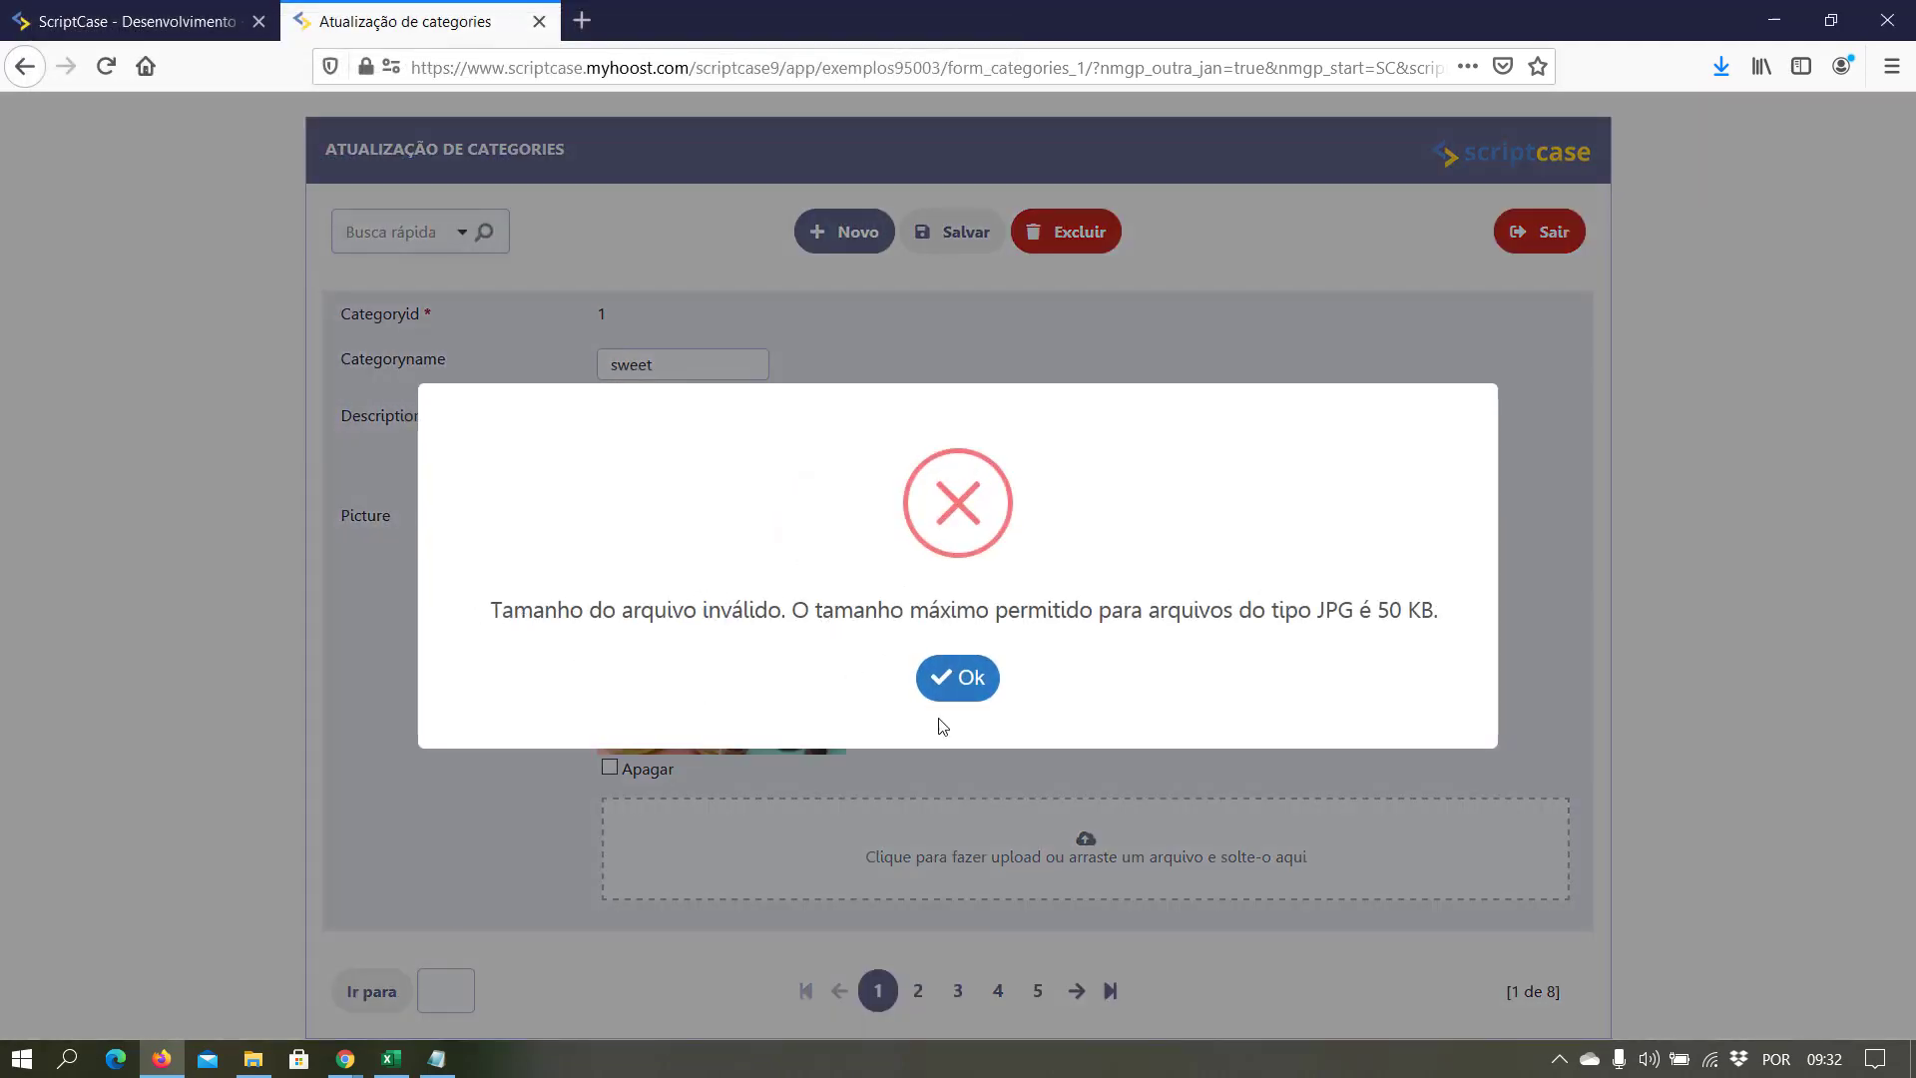
left_click_drag(1320, 606, 1446, 633)
left_click(955, 680)
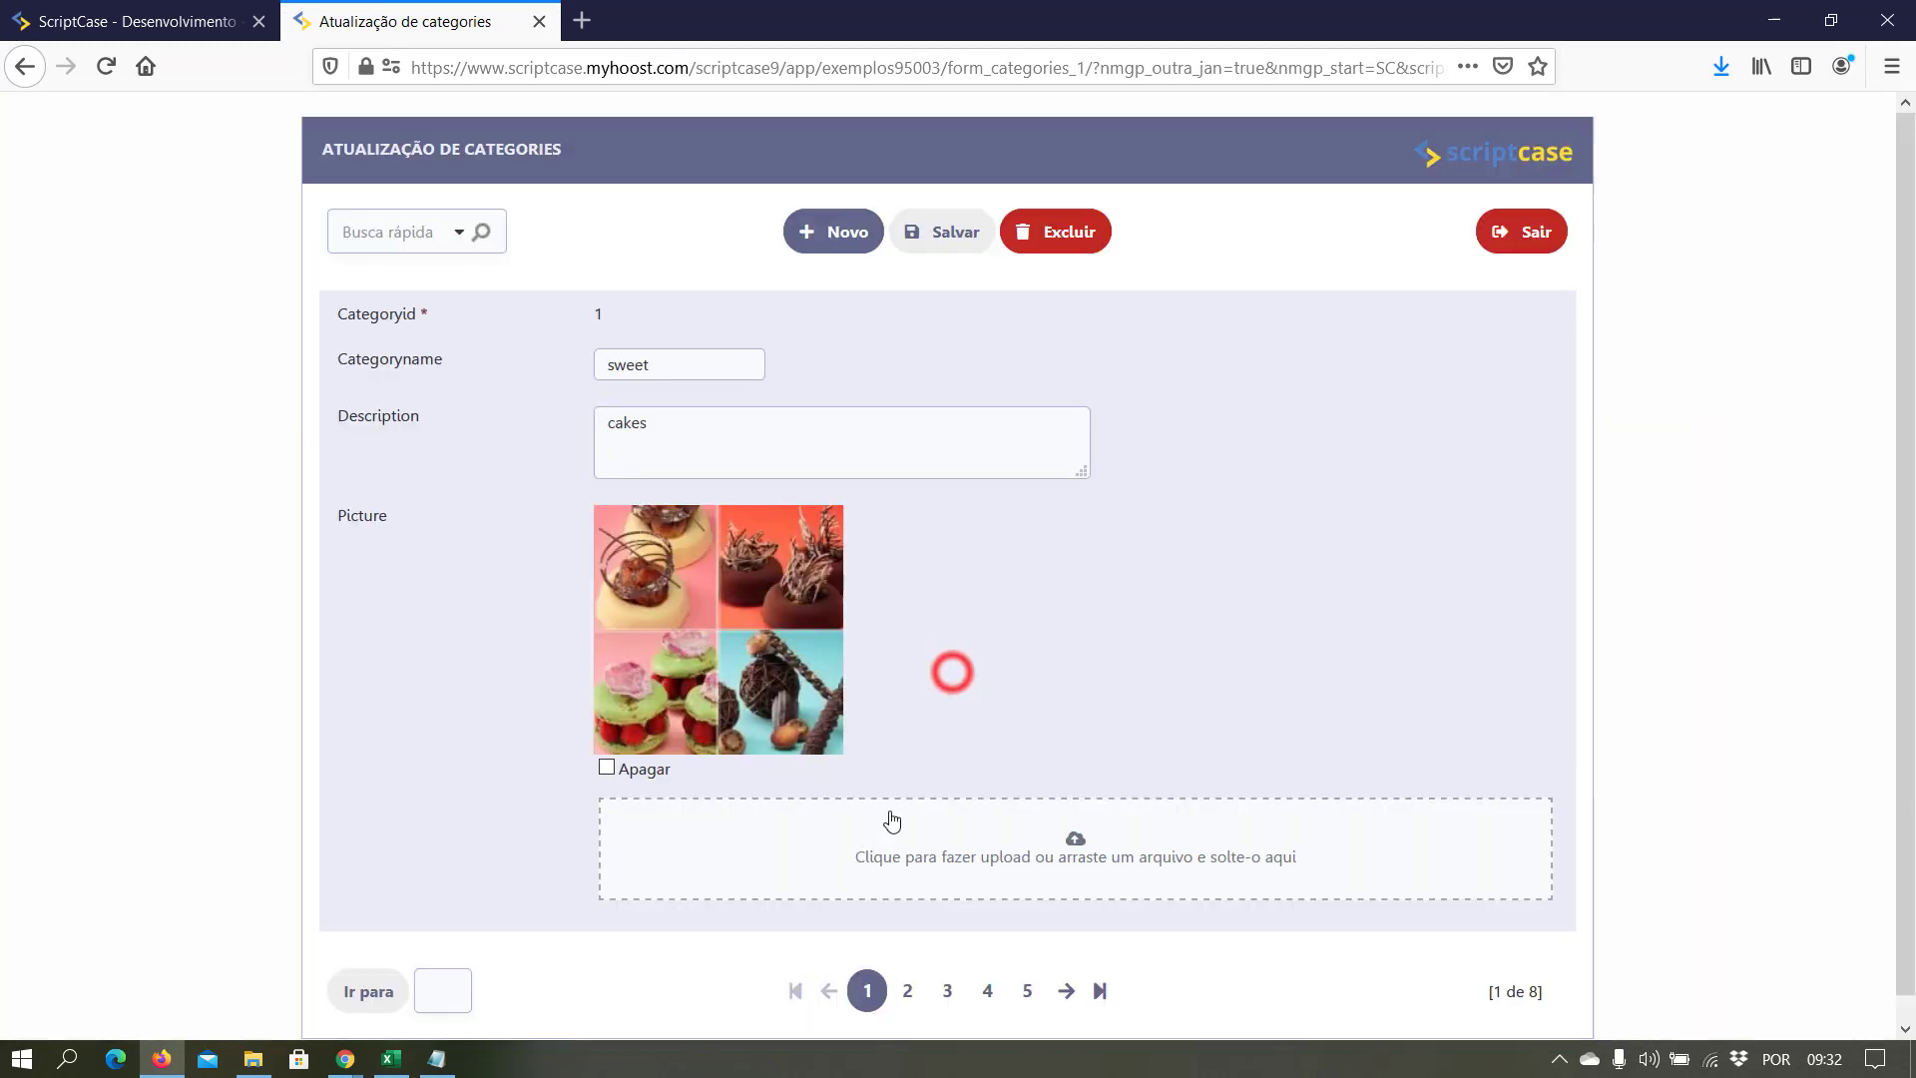
Upload download.png as the first record's picture and save the record.
left_click(828, 876)
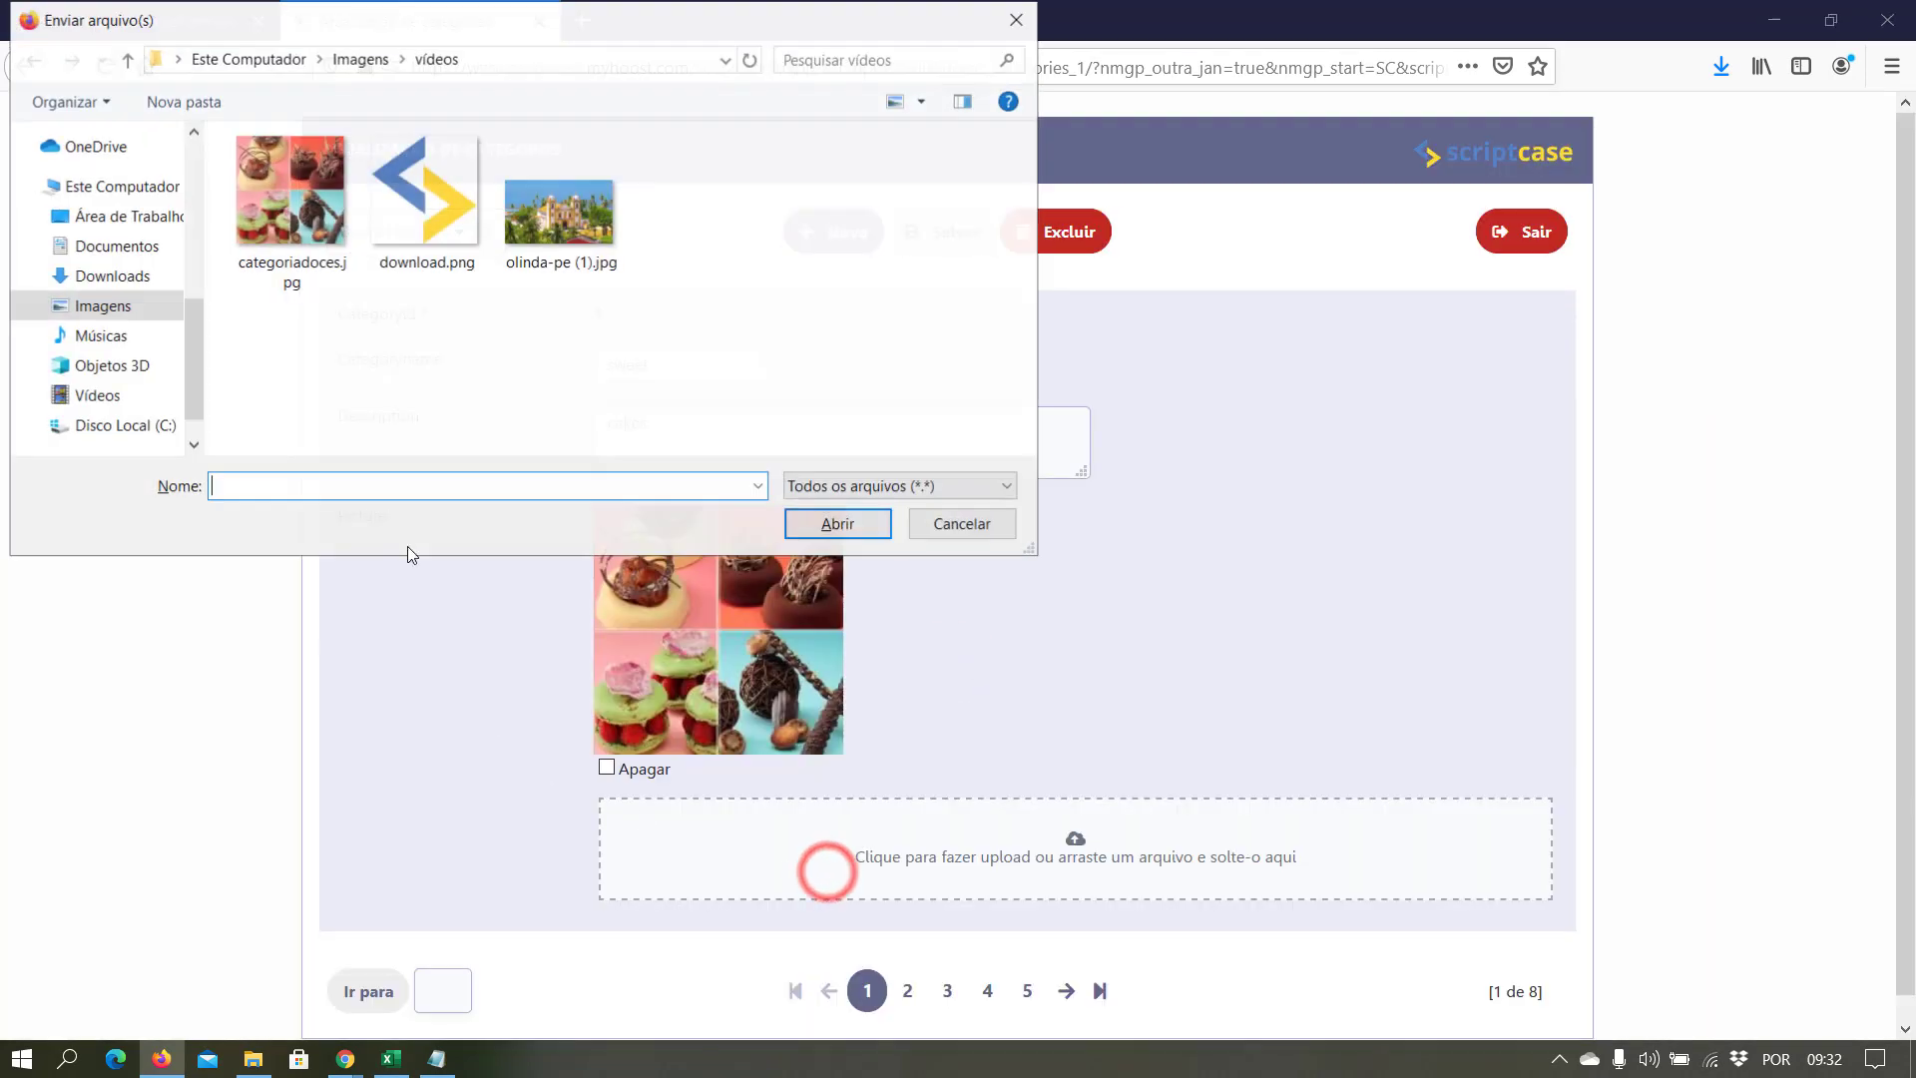
left_click(427, 250)
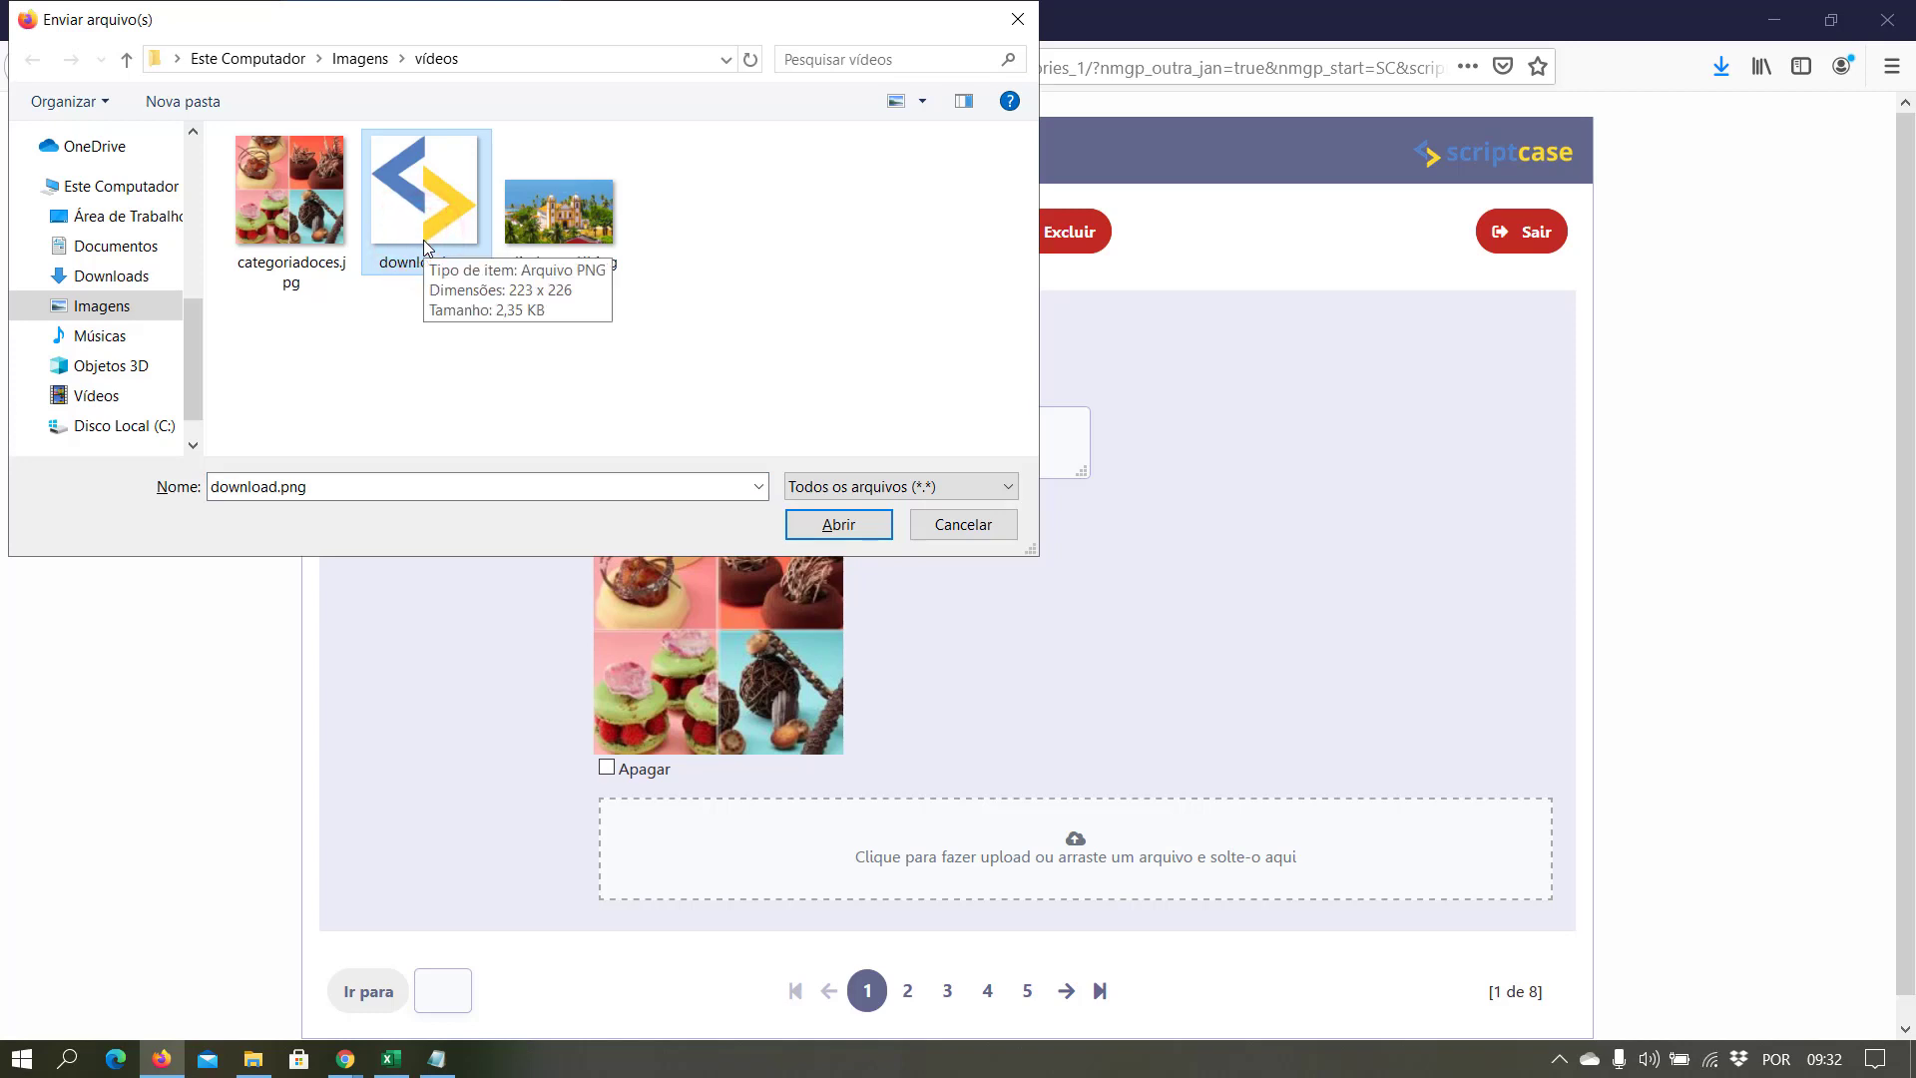
left_click(837, 525)
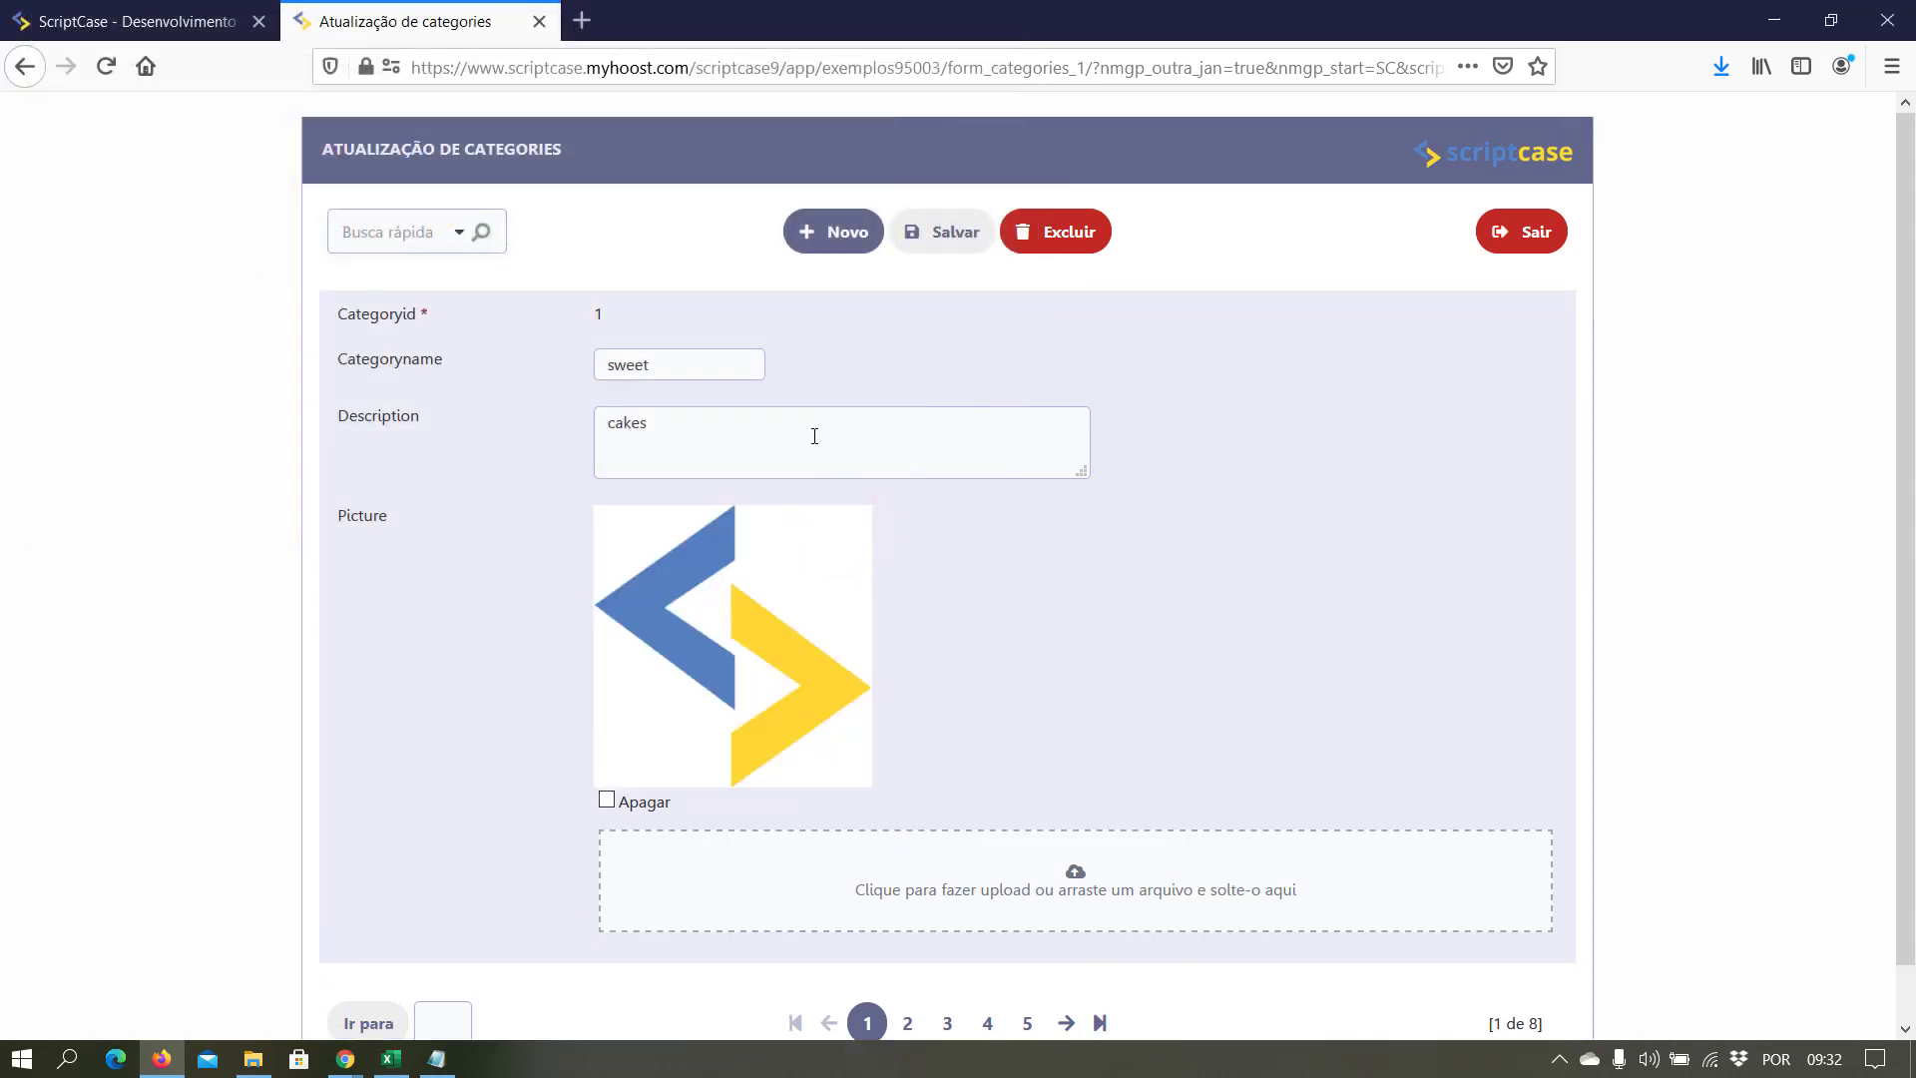
left_click(941, 237)
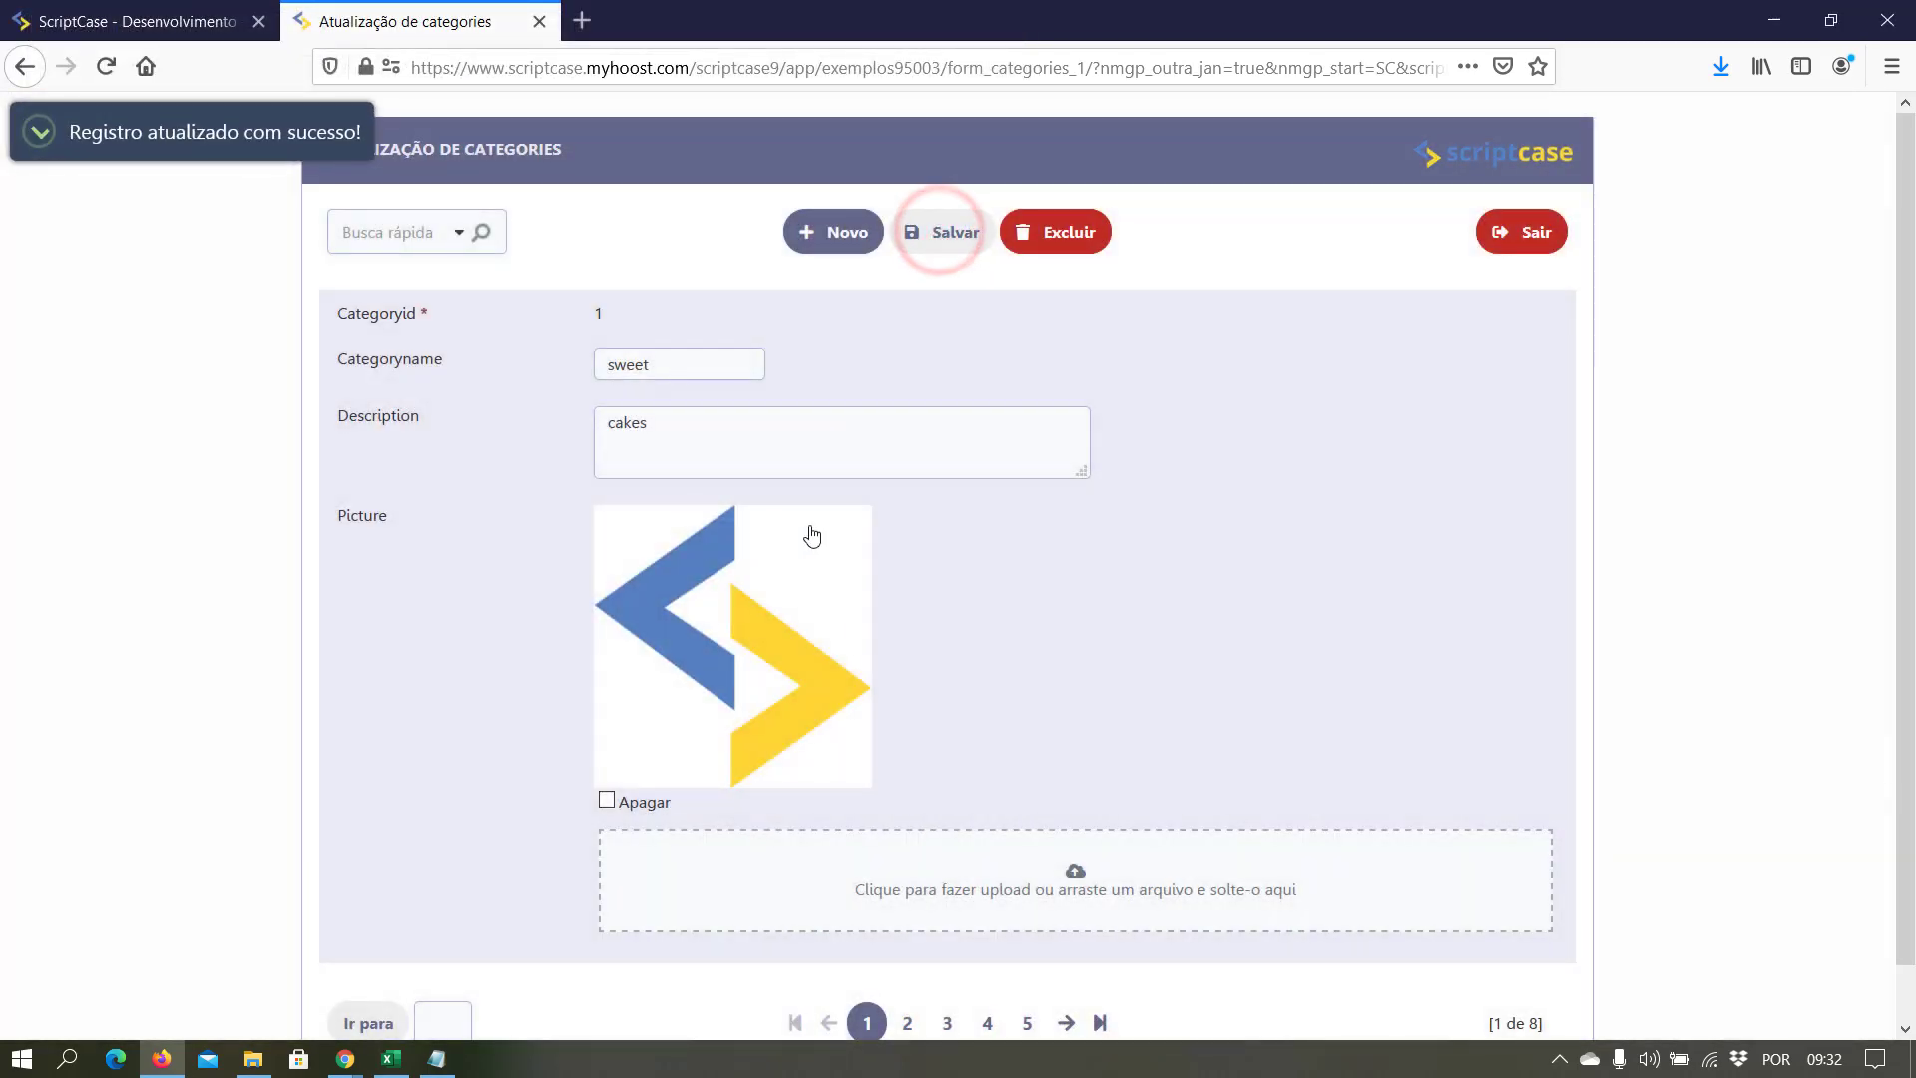
Replace the first record's picture with categoriadoces.jpg and save the record.
scroll(860, 660, "down", 1)
left_click(843, 830)
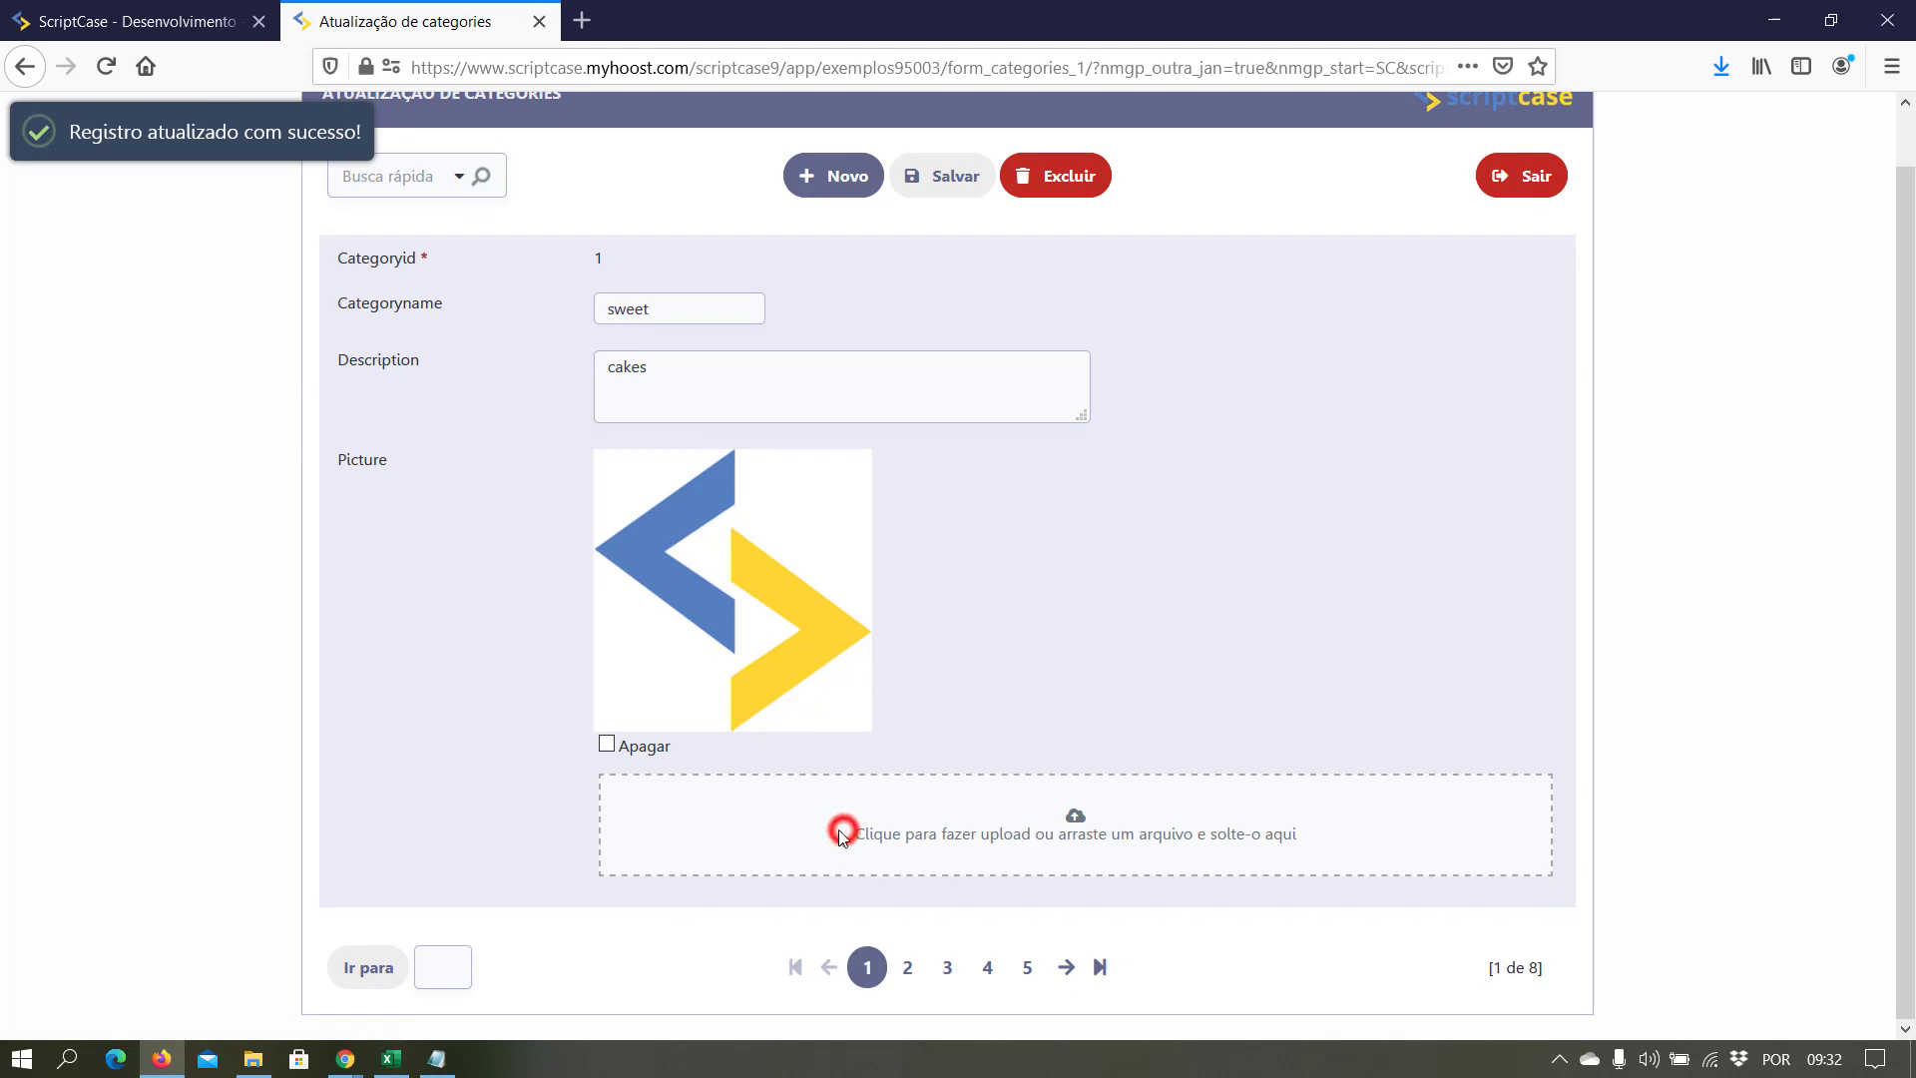
left_click(290, 199)
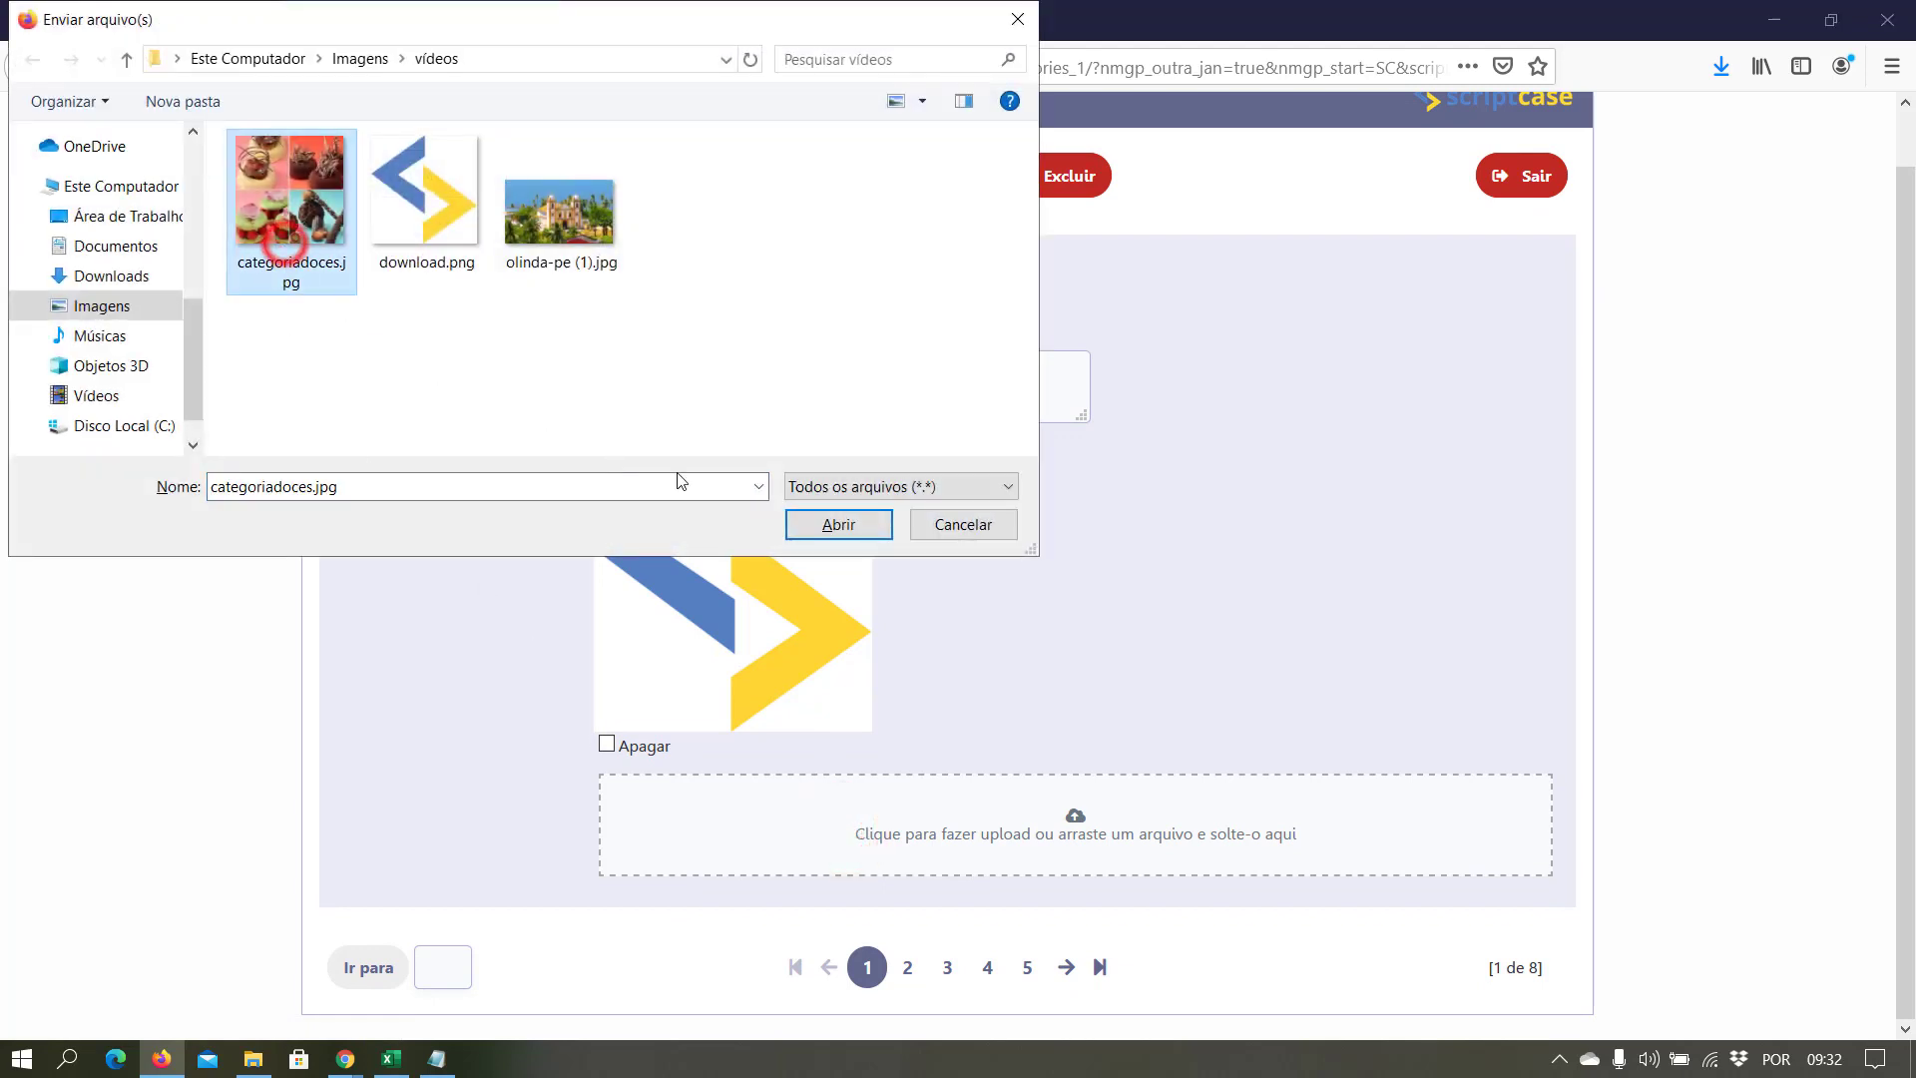
left_click(838, 527)
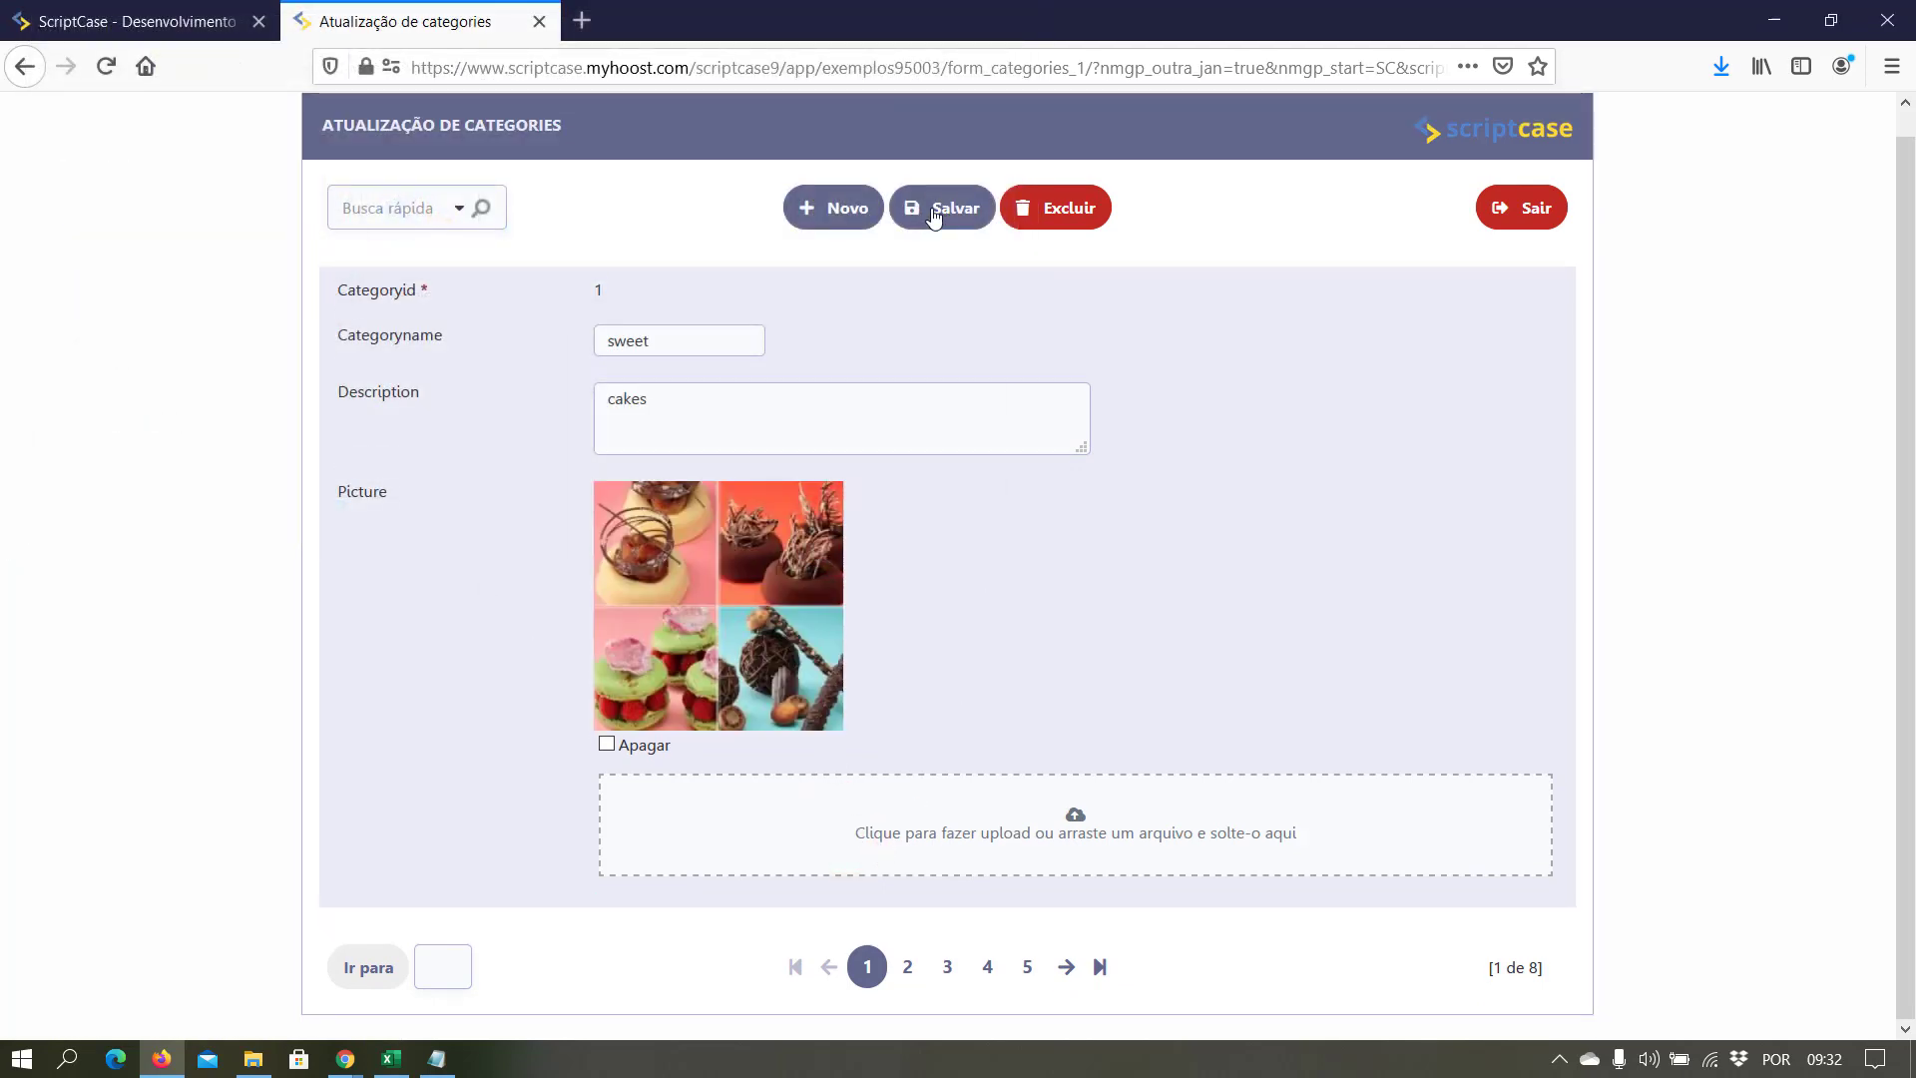
left_click(931, 208)
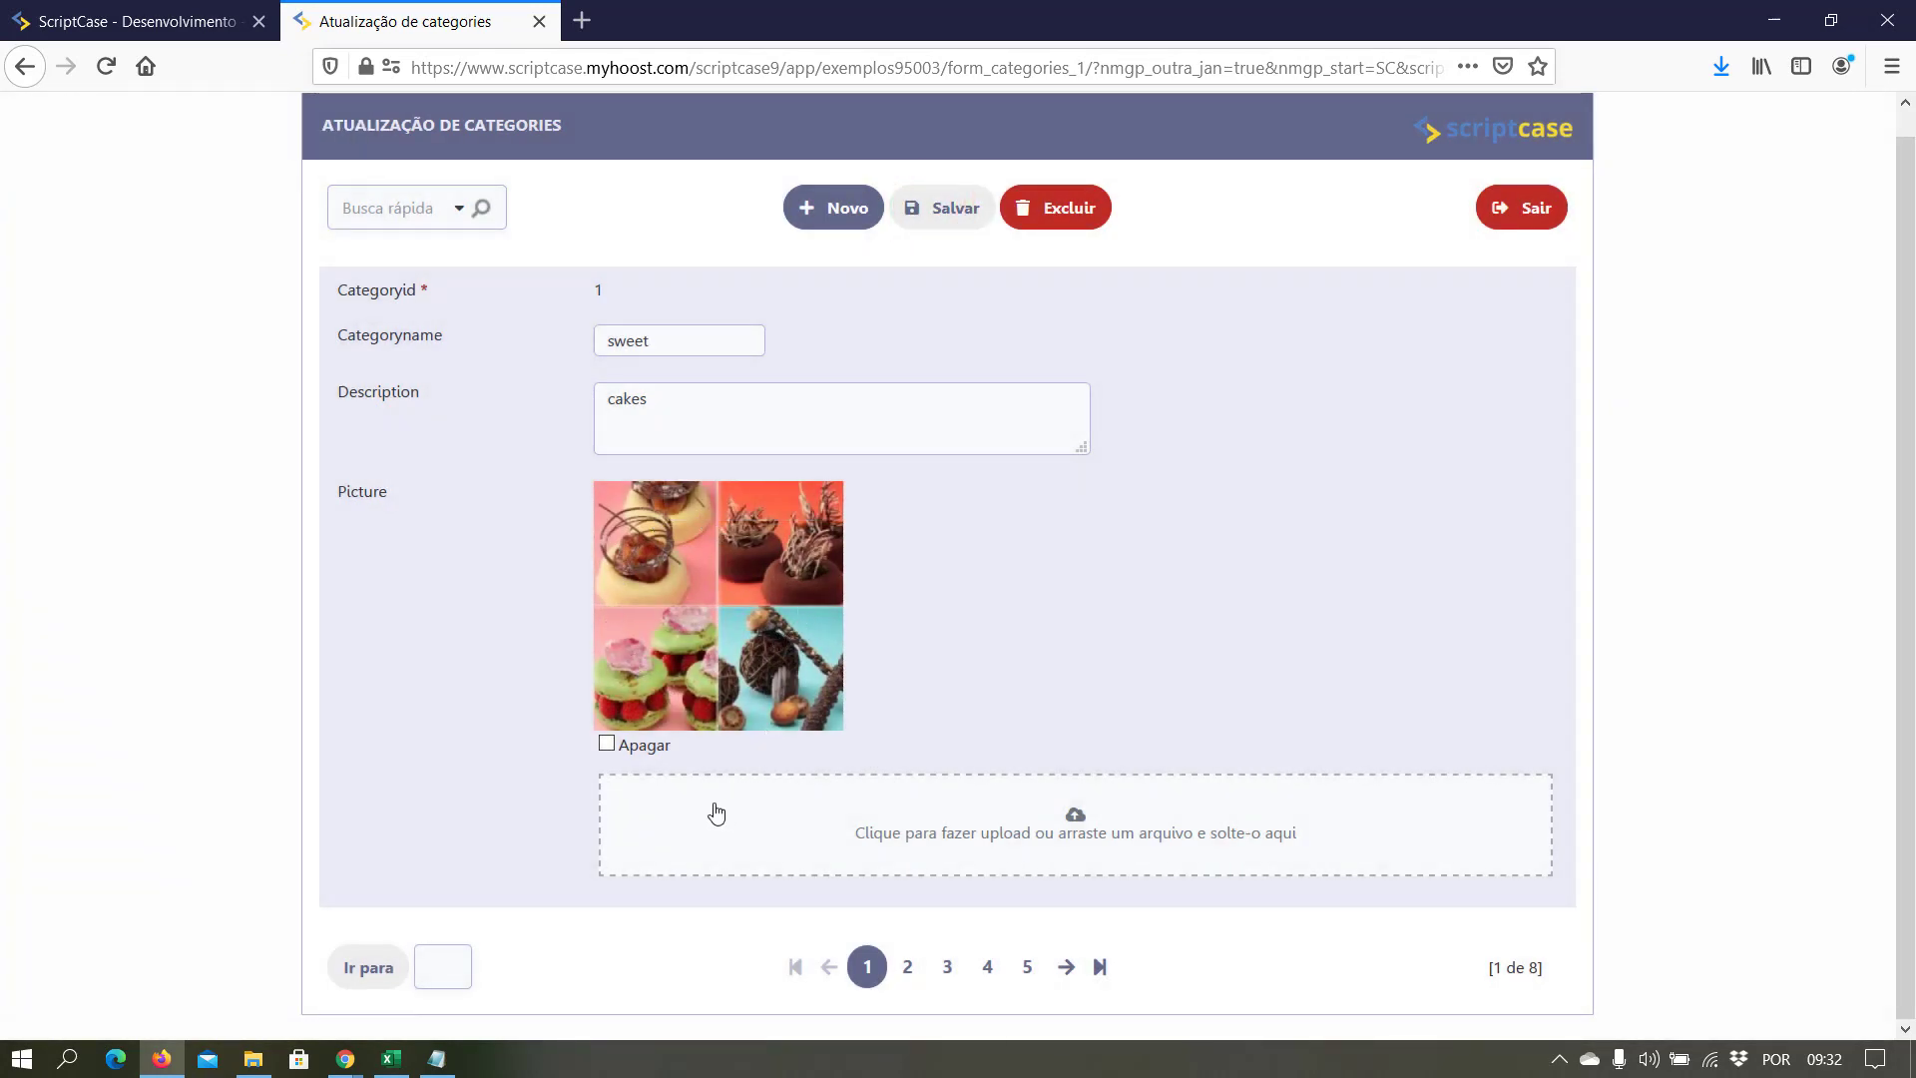
Compare the picture field's Área de upload clicável setting with the upload area in the running form.
left_click(146, 42)
scroll(661, 630, "down", 2)
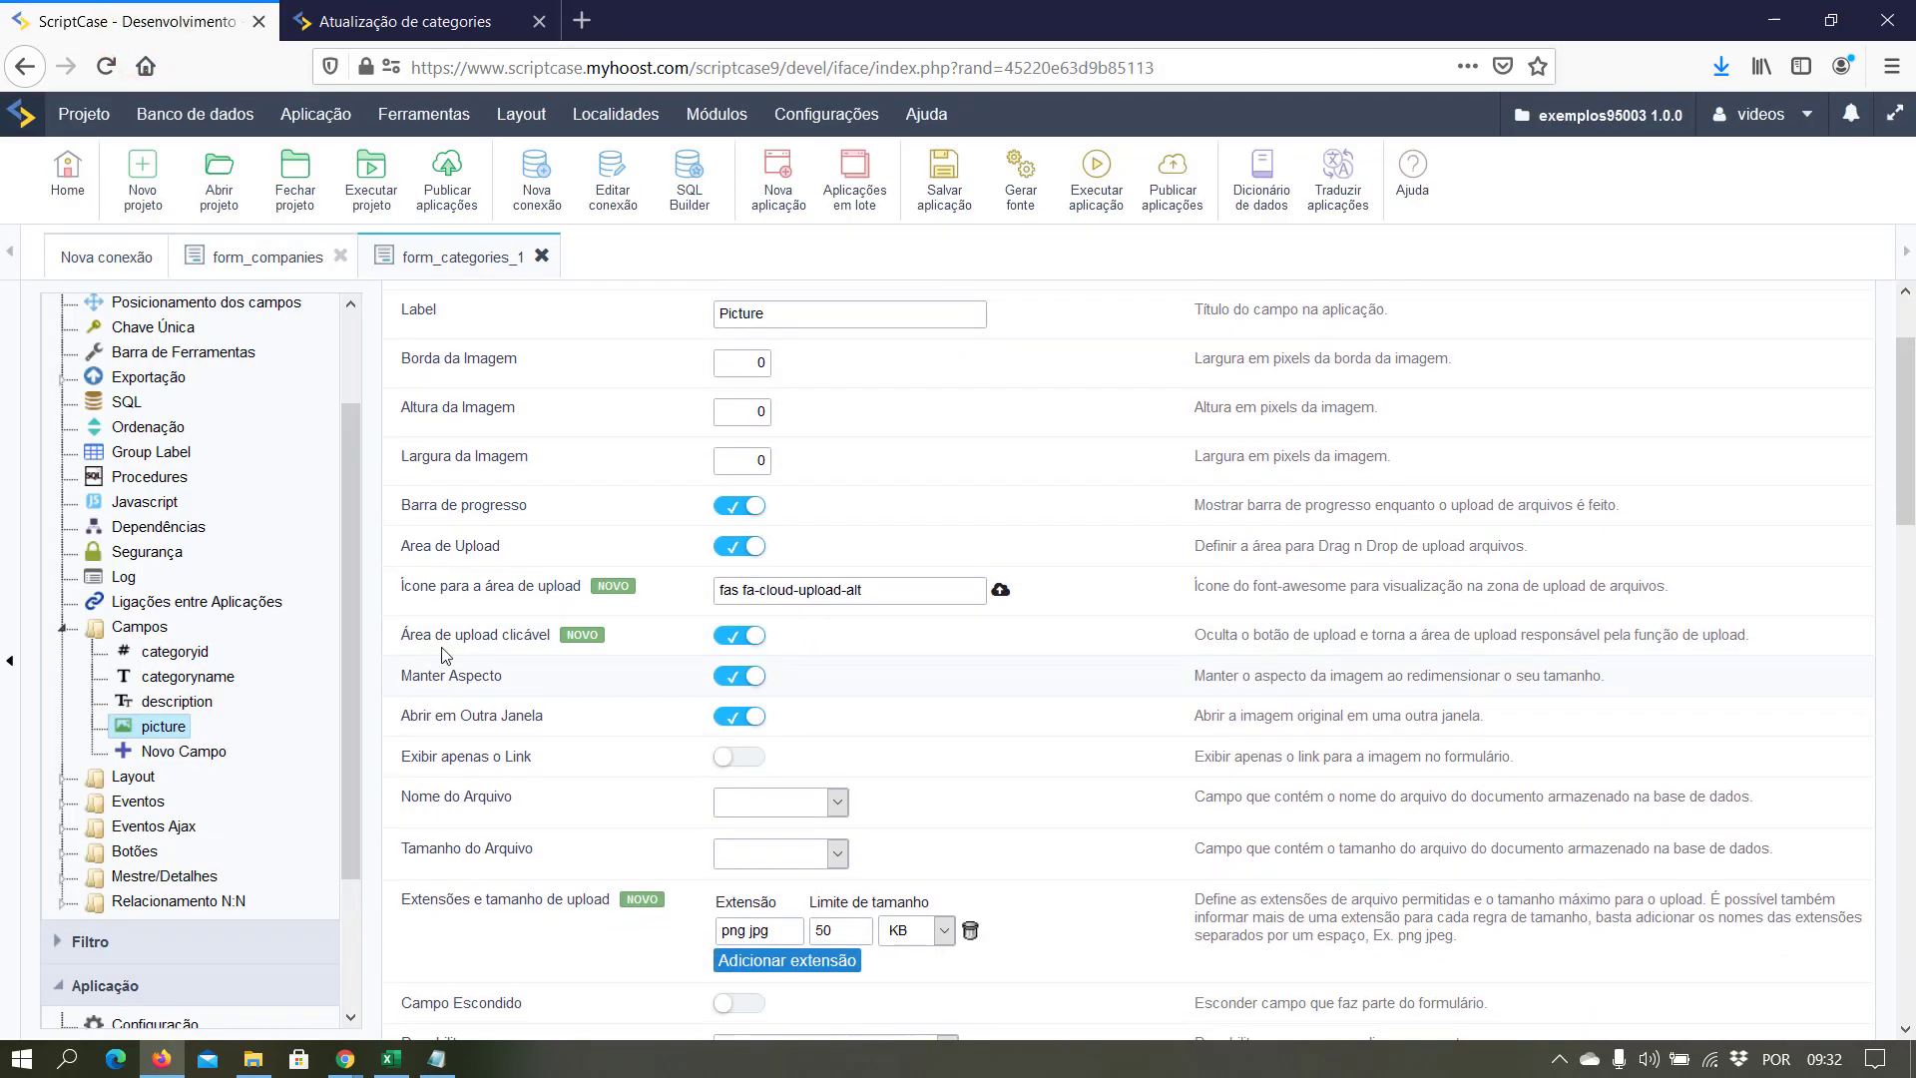
left_click(379, 21)
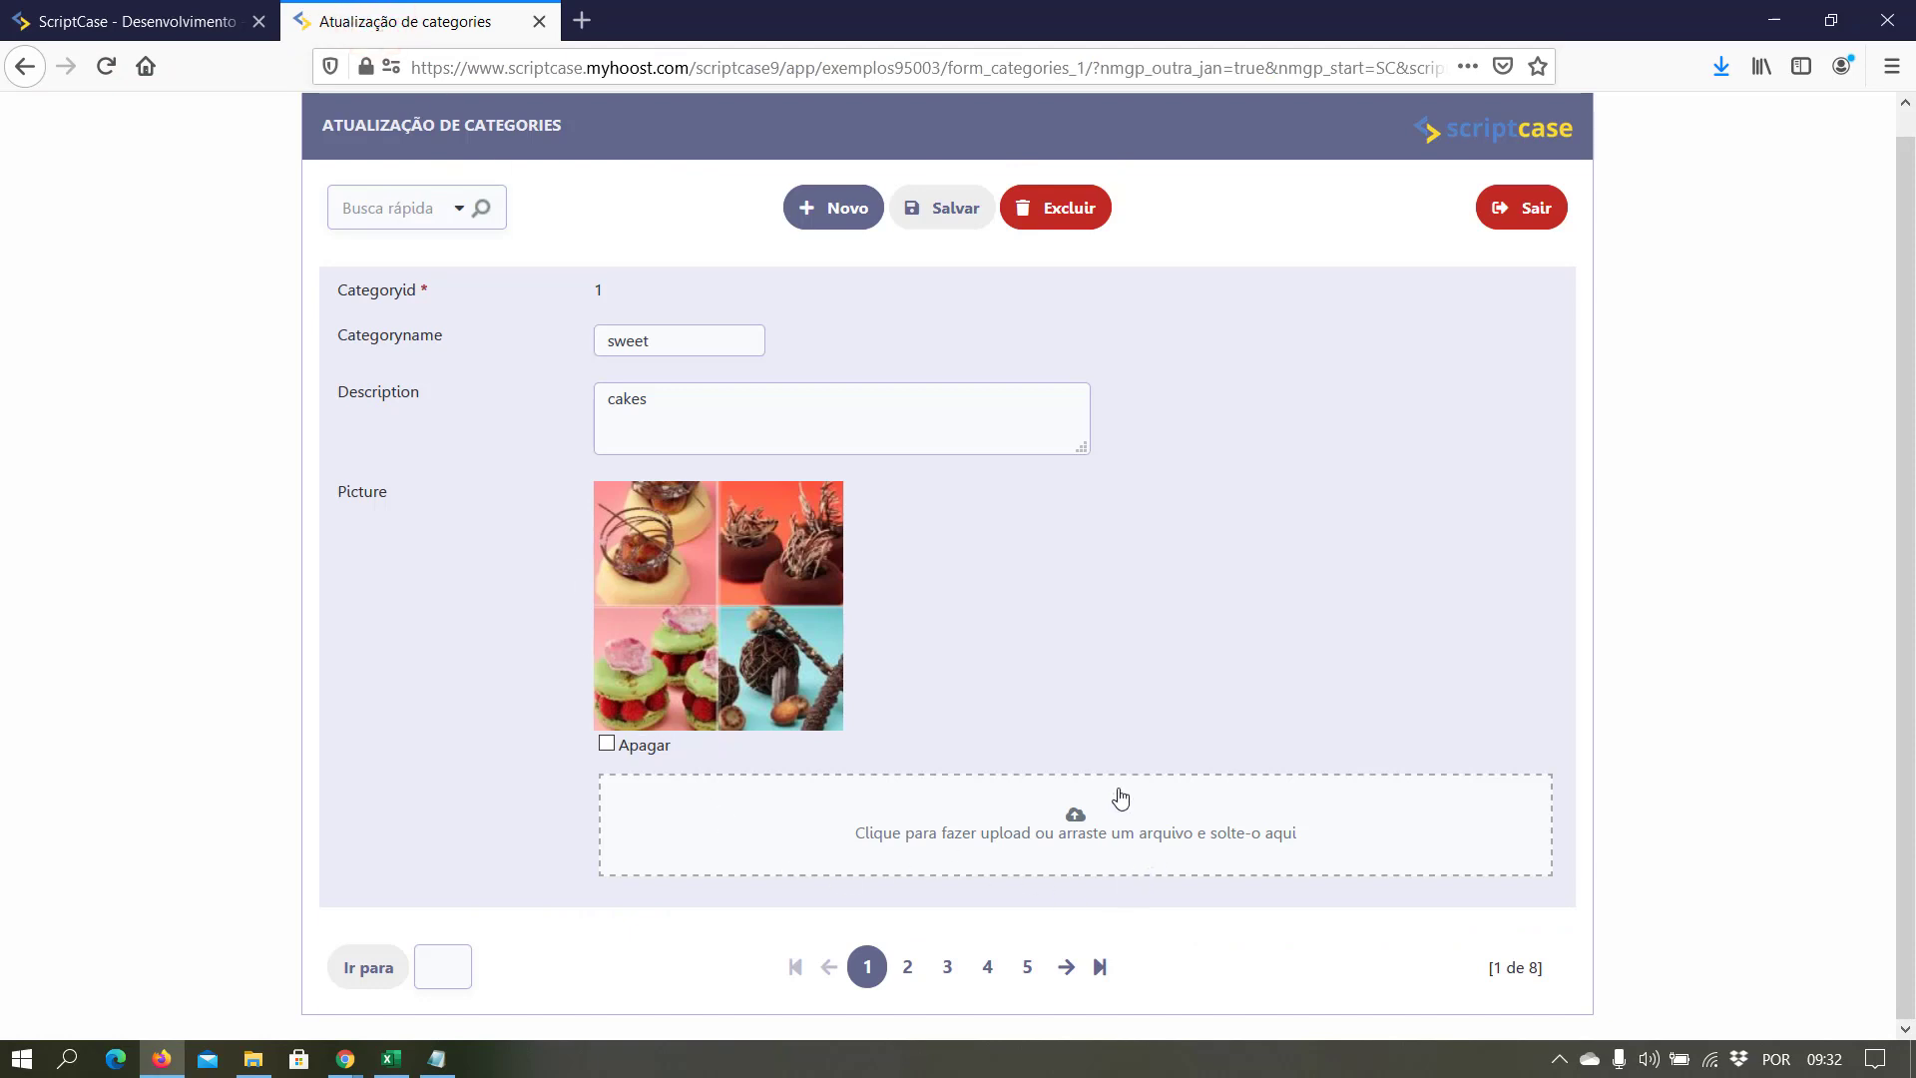
Disable Area de Upload and Área de upload clicável for the picture field and run the form.
left_click(139, 21)
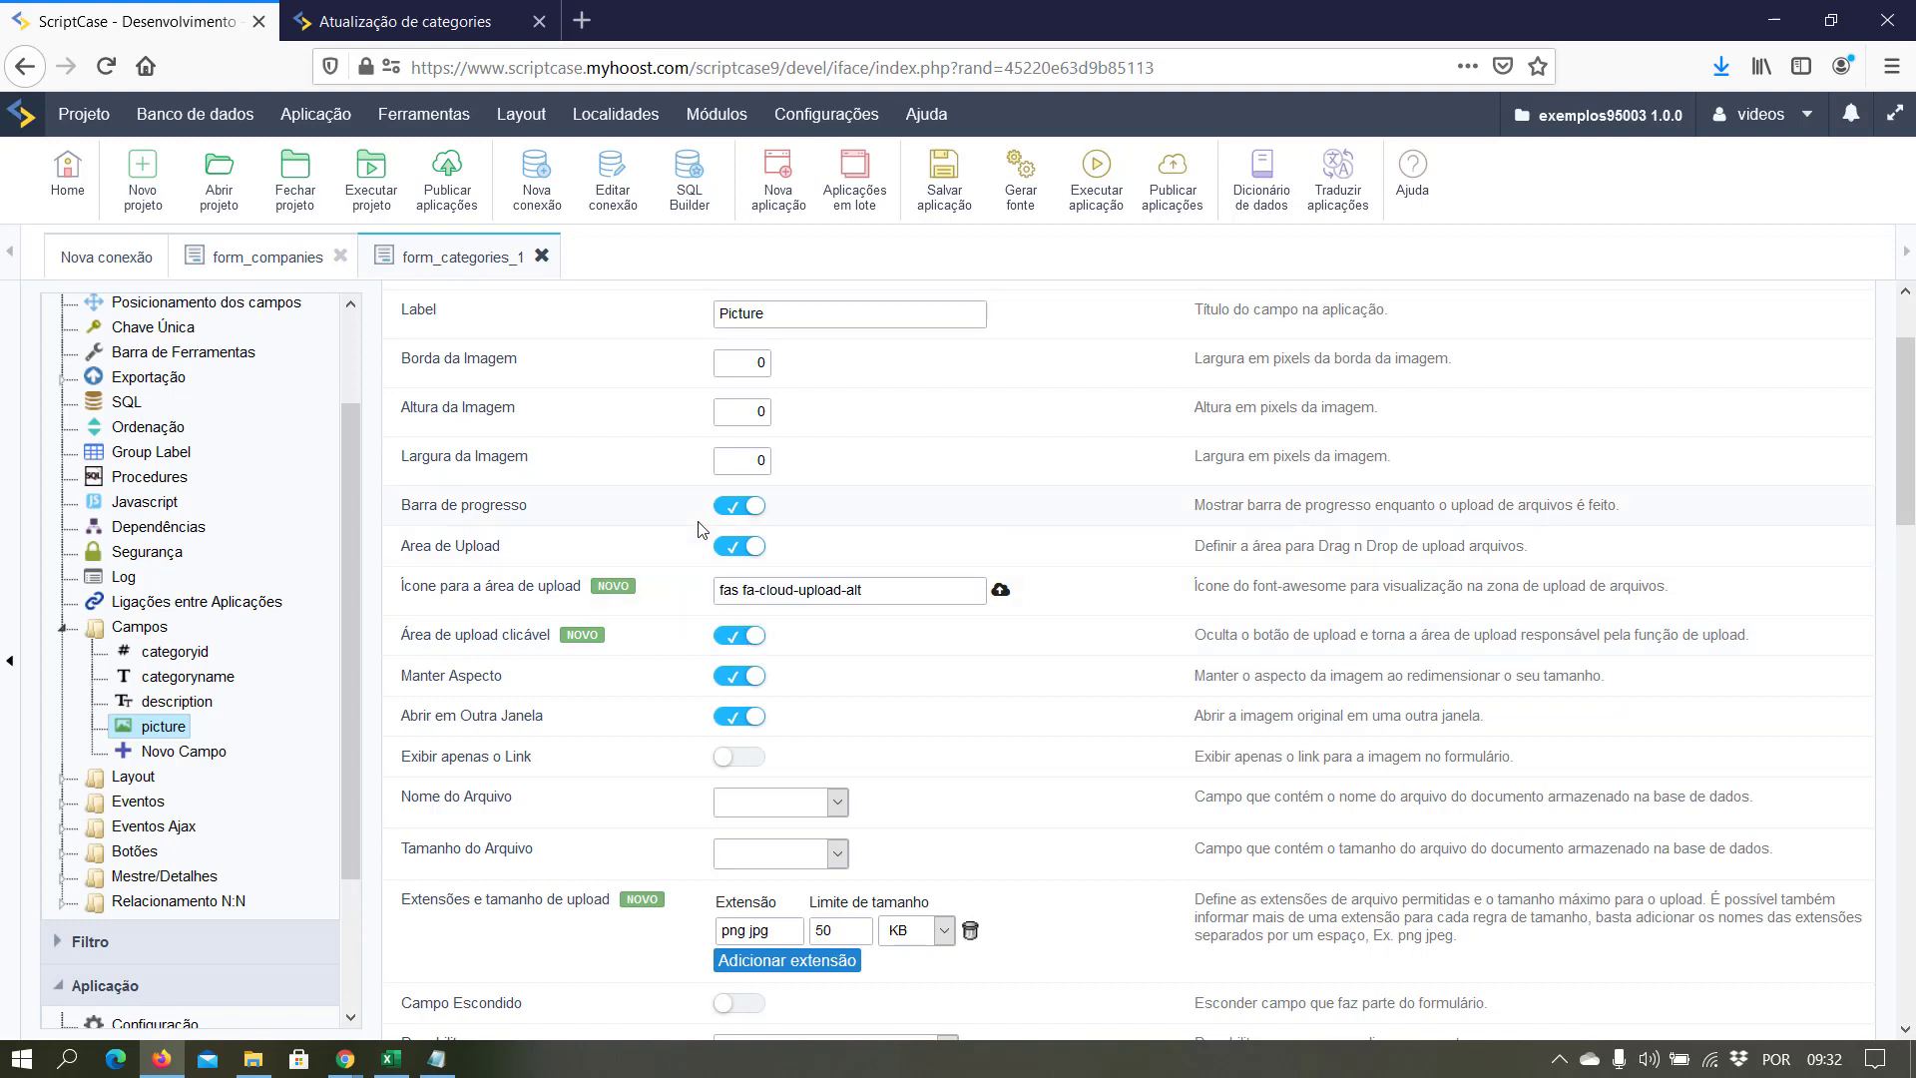
left_click(733, 547)
left_click(736, 635)
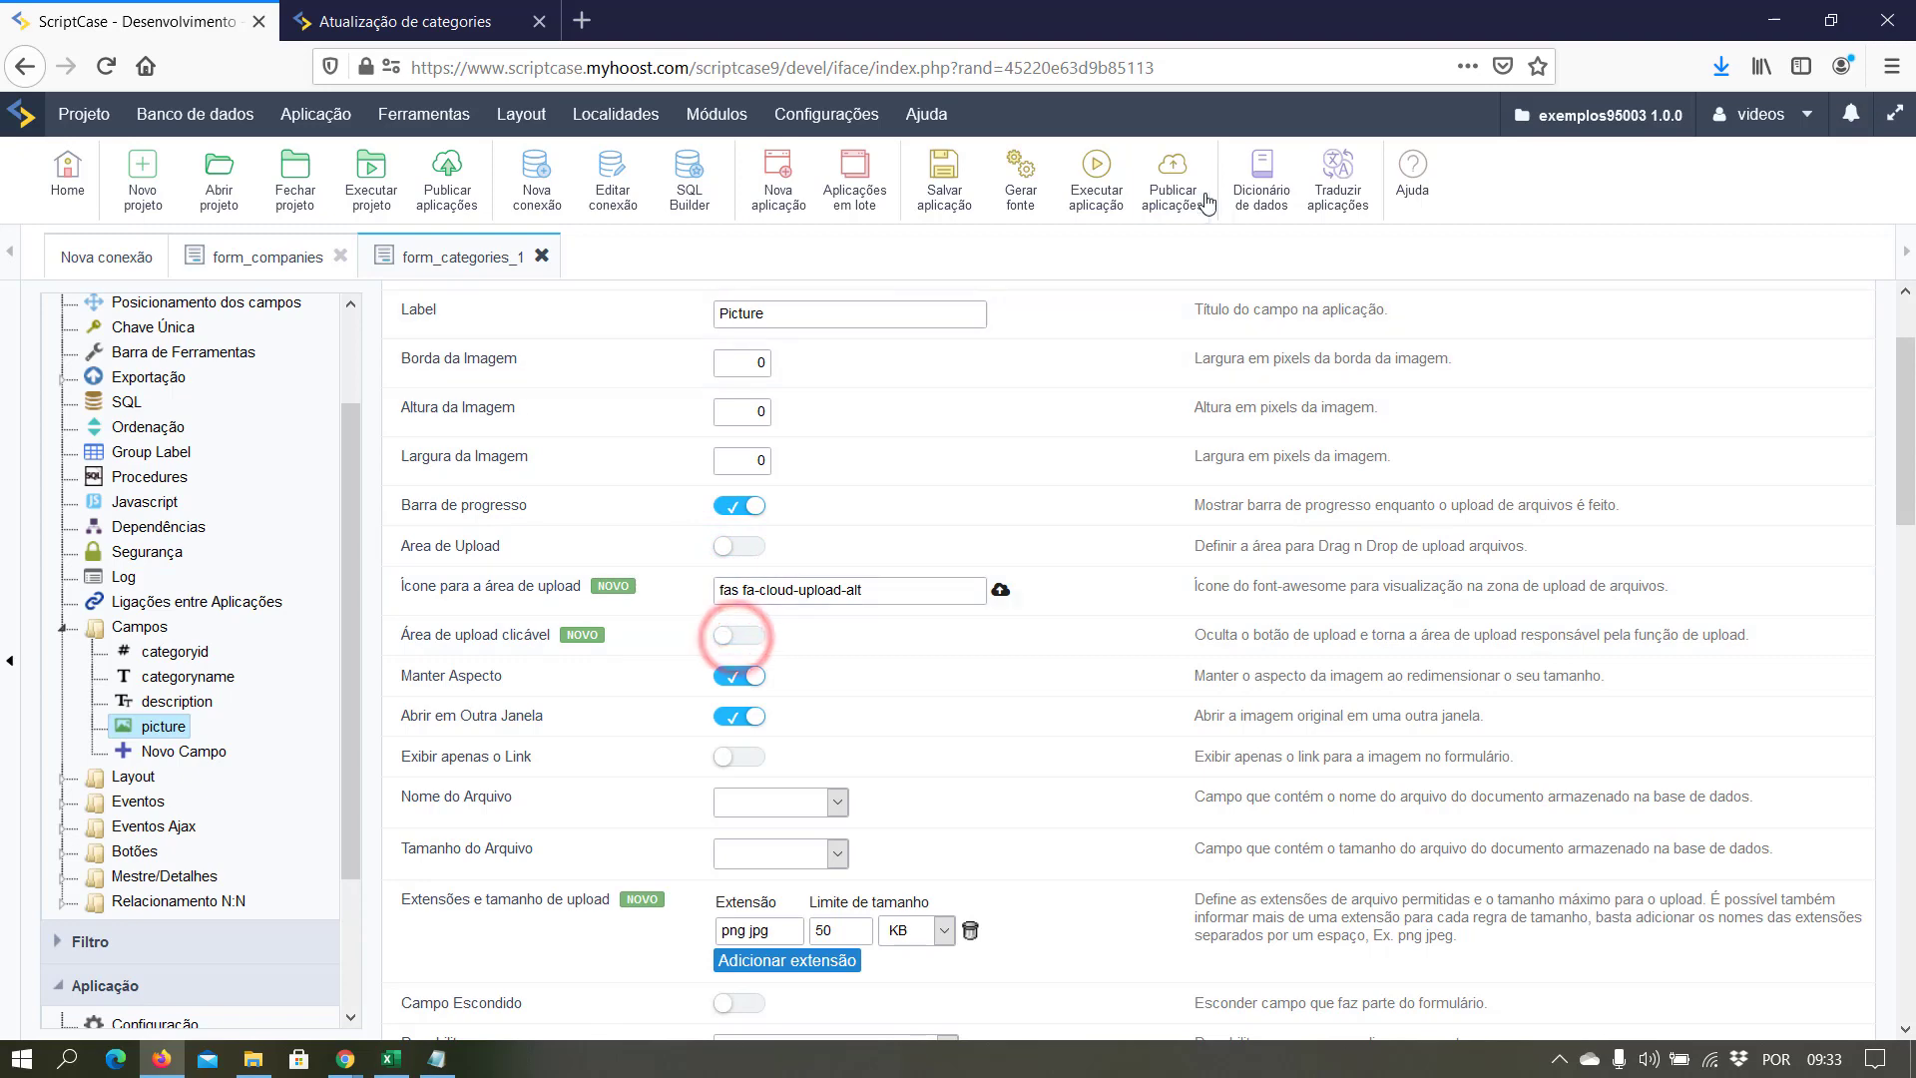
left_click(1103, 183)
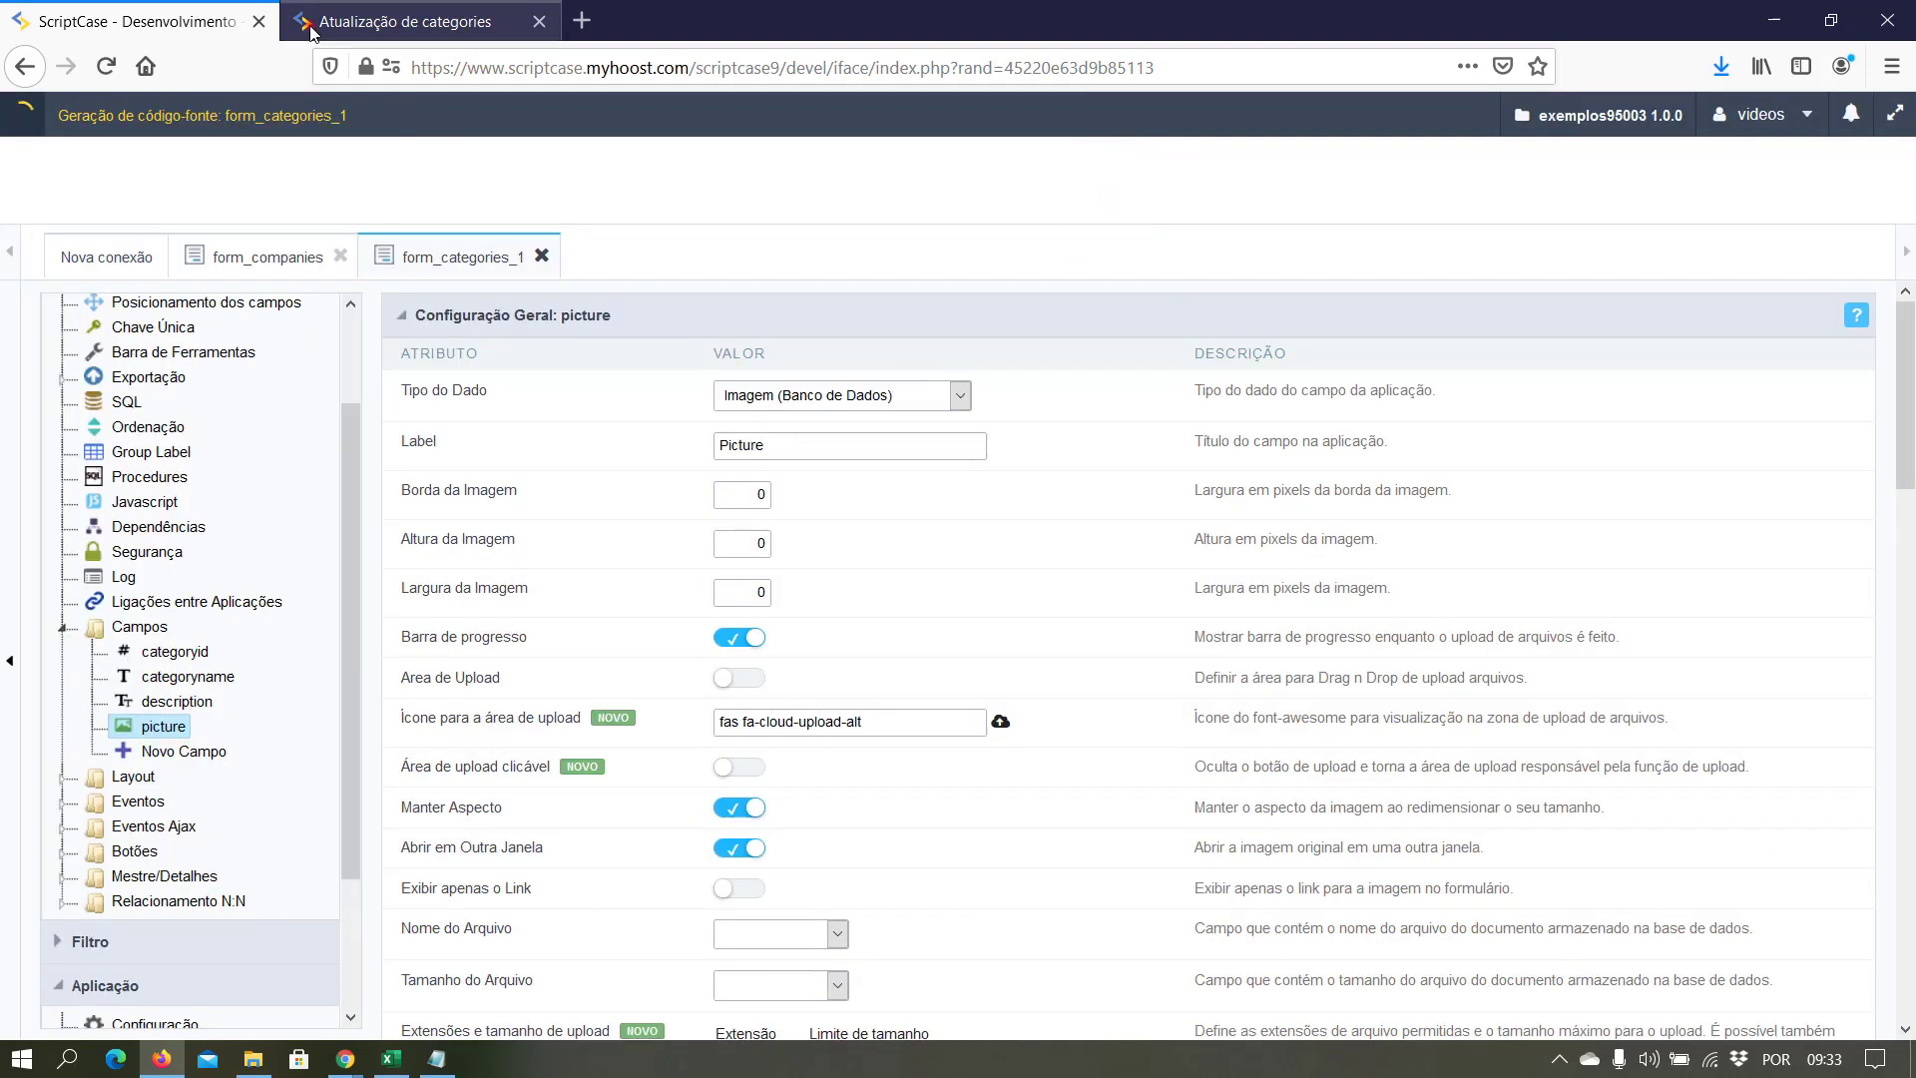
left_click(299, 21)
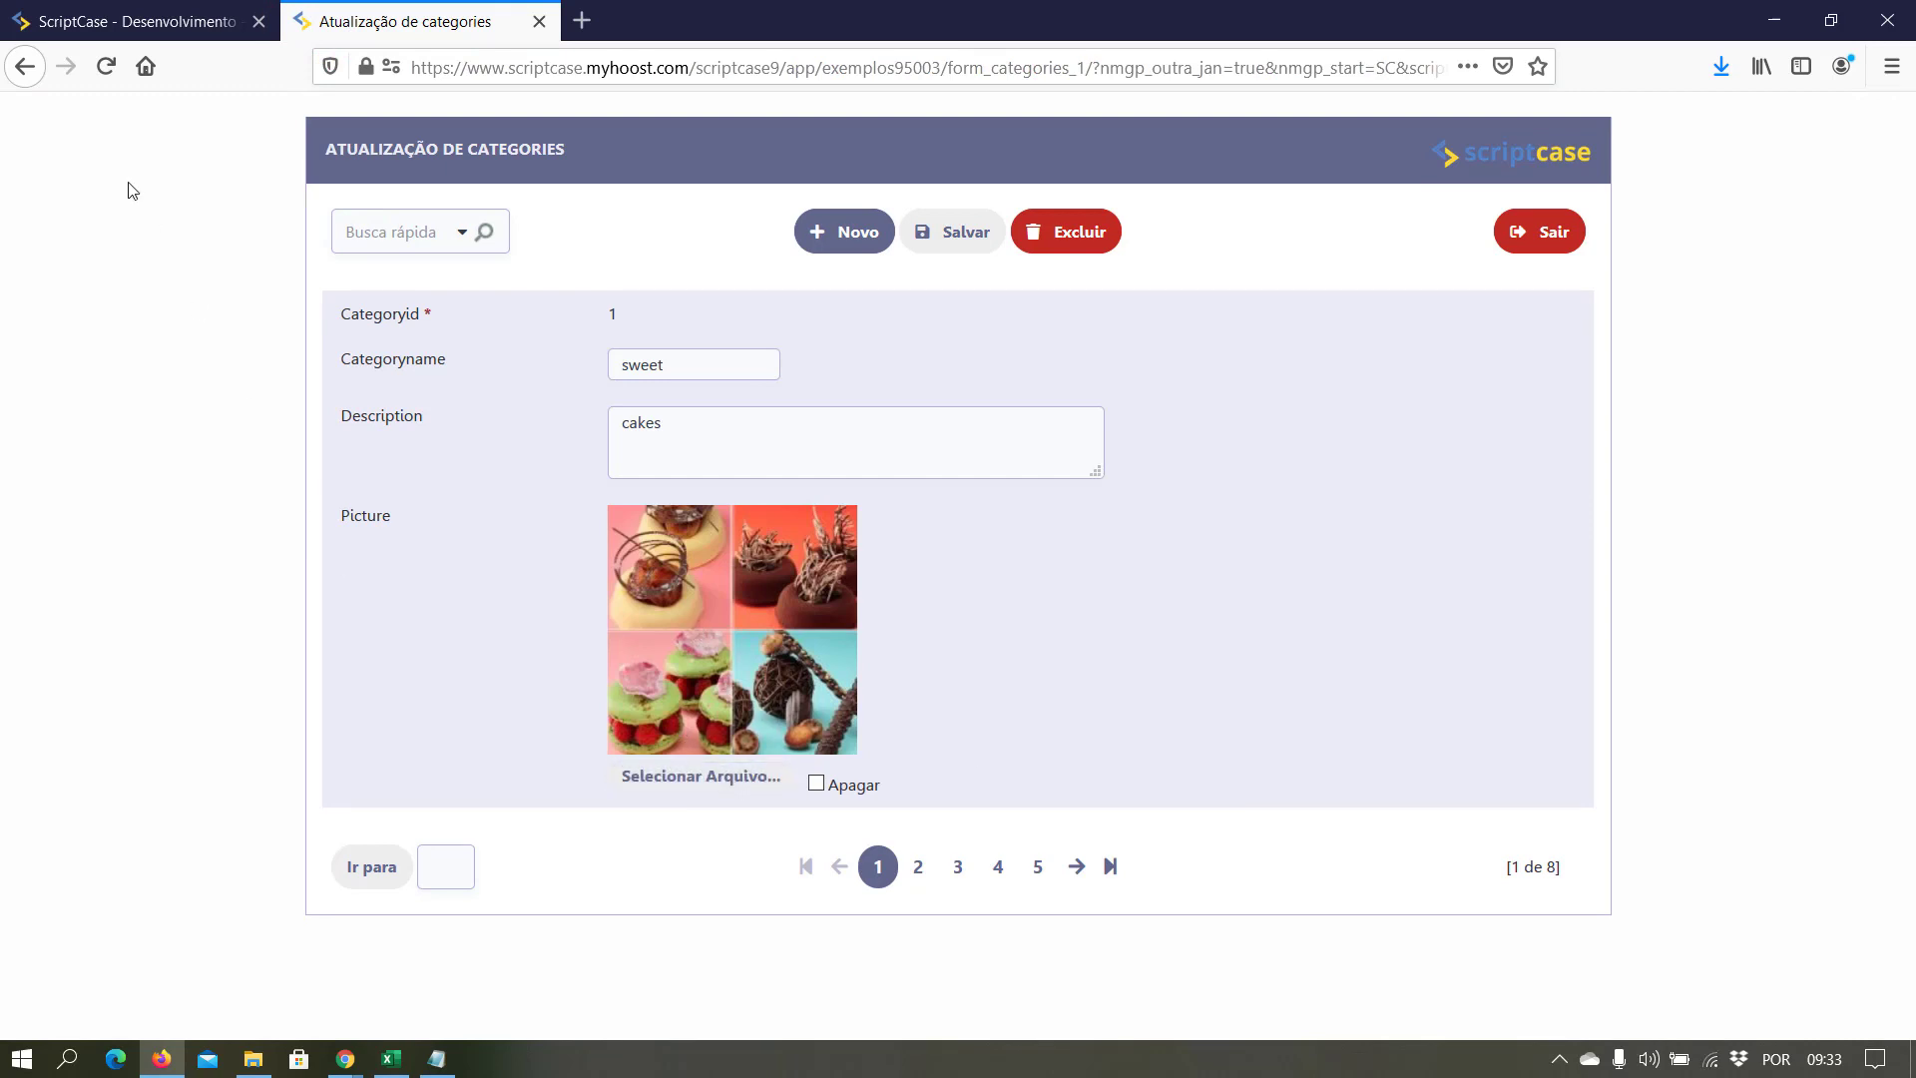
Return to the picture field's settings and review its upload area, extension and size options.
left_click(110, 21)
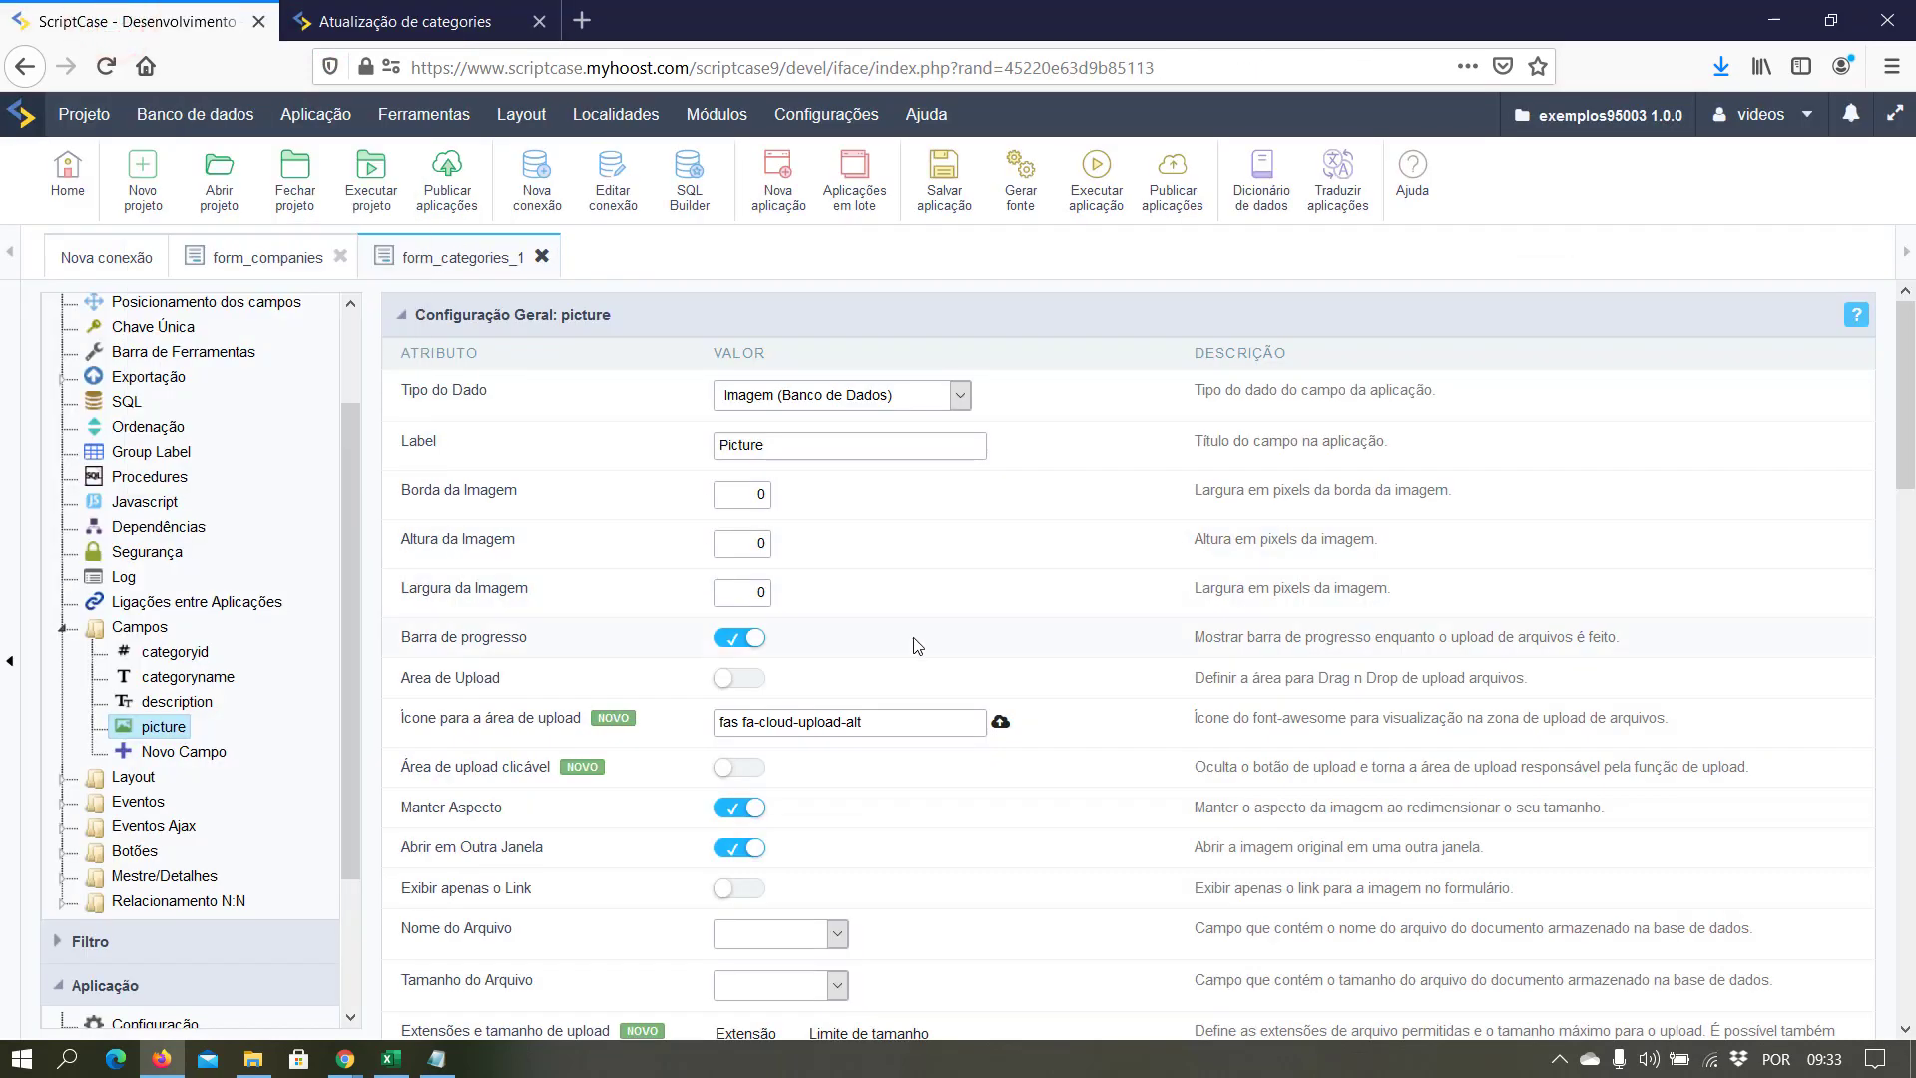
scroll(898, 658, "down", 4)
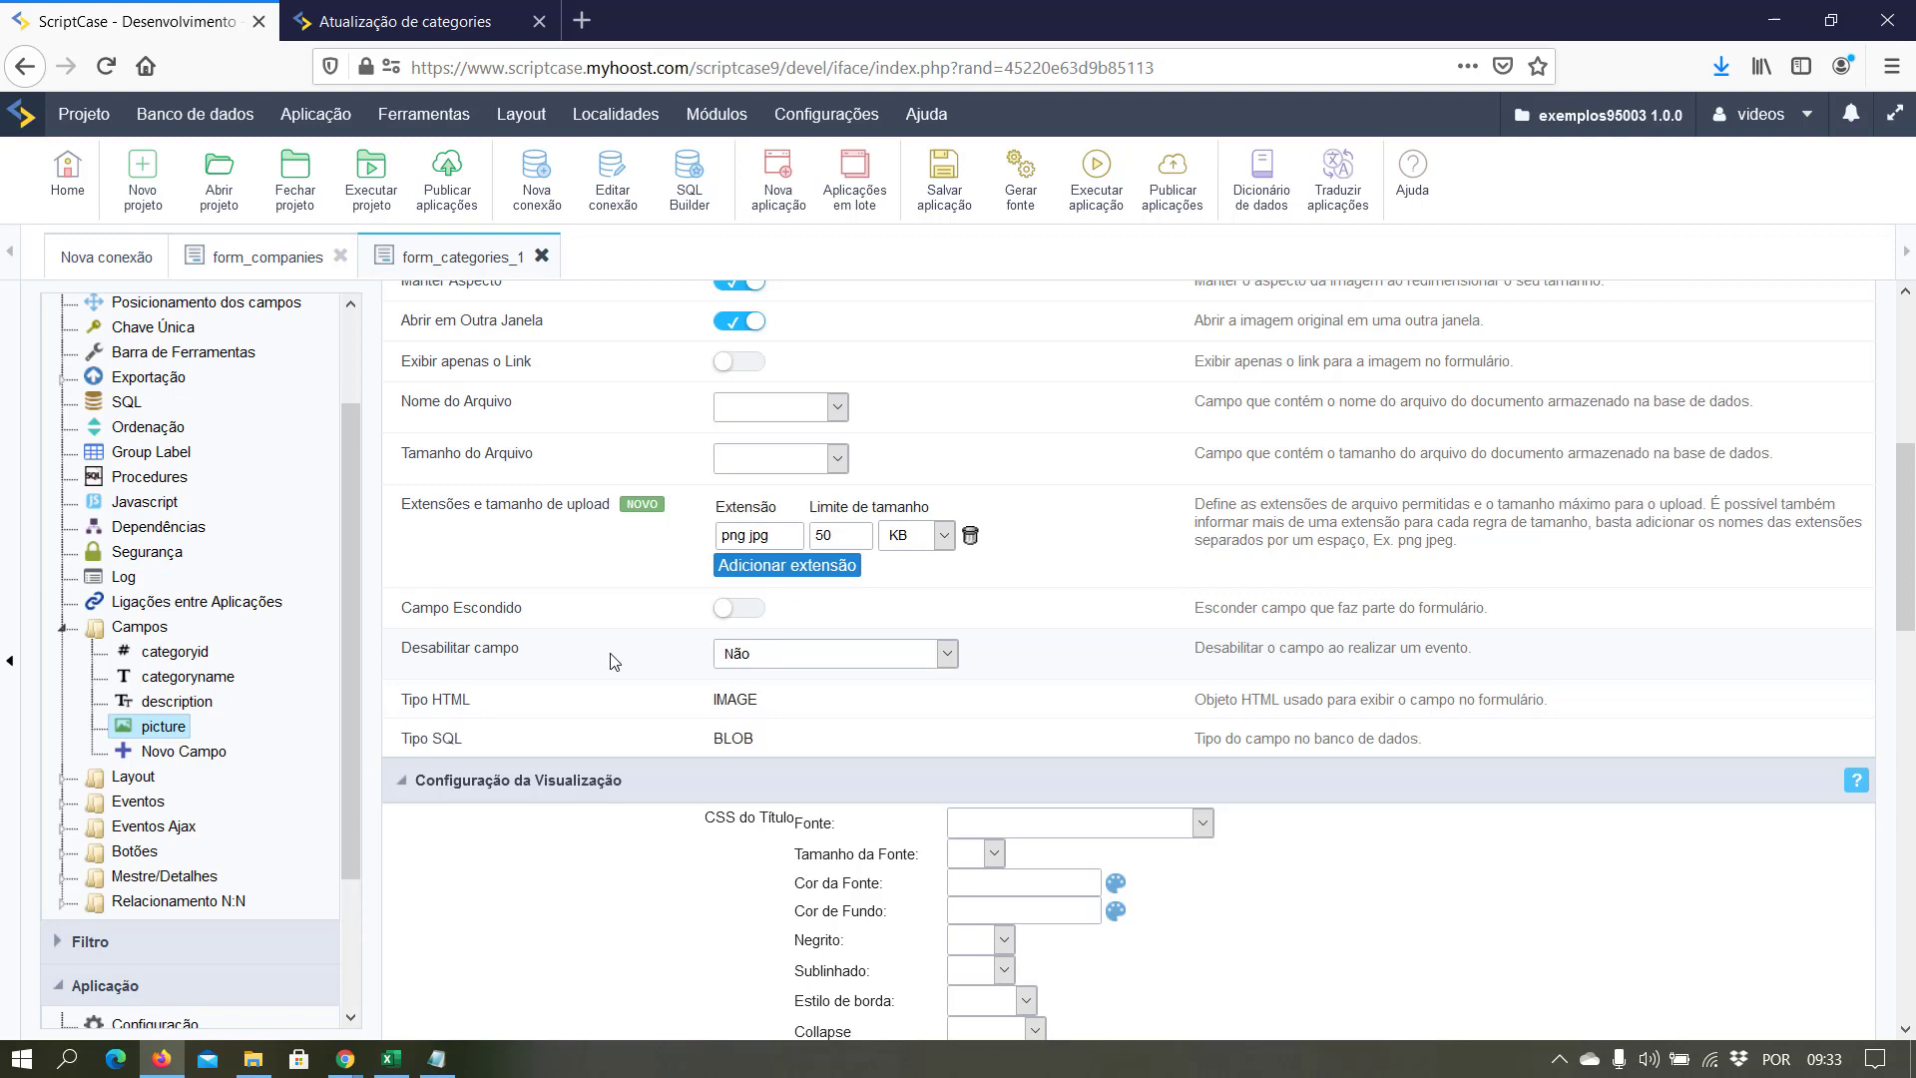
scroll(612, 649, "up", 4)
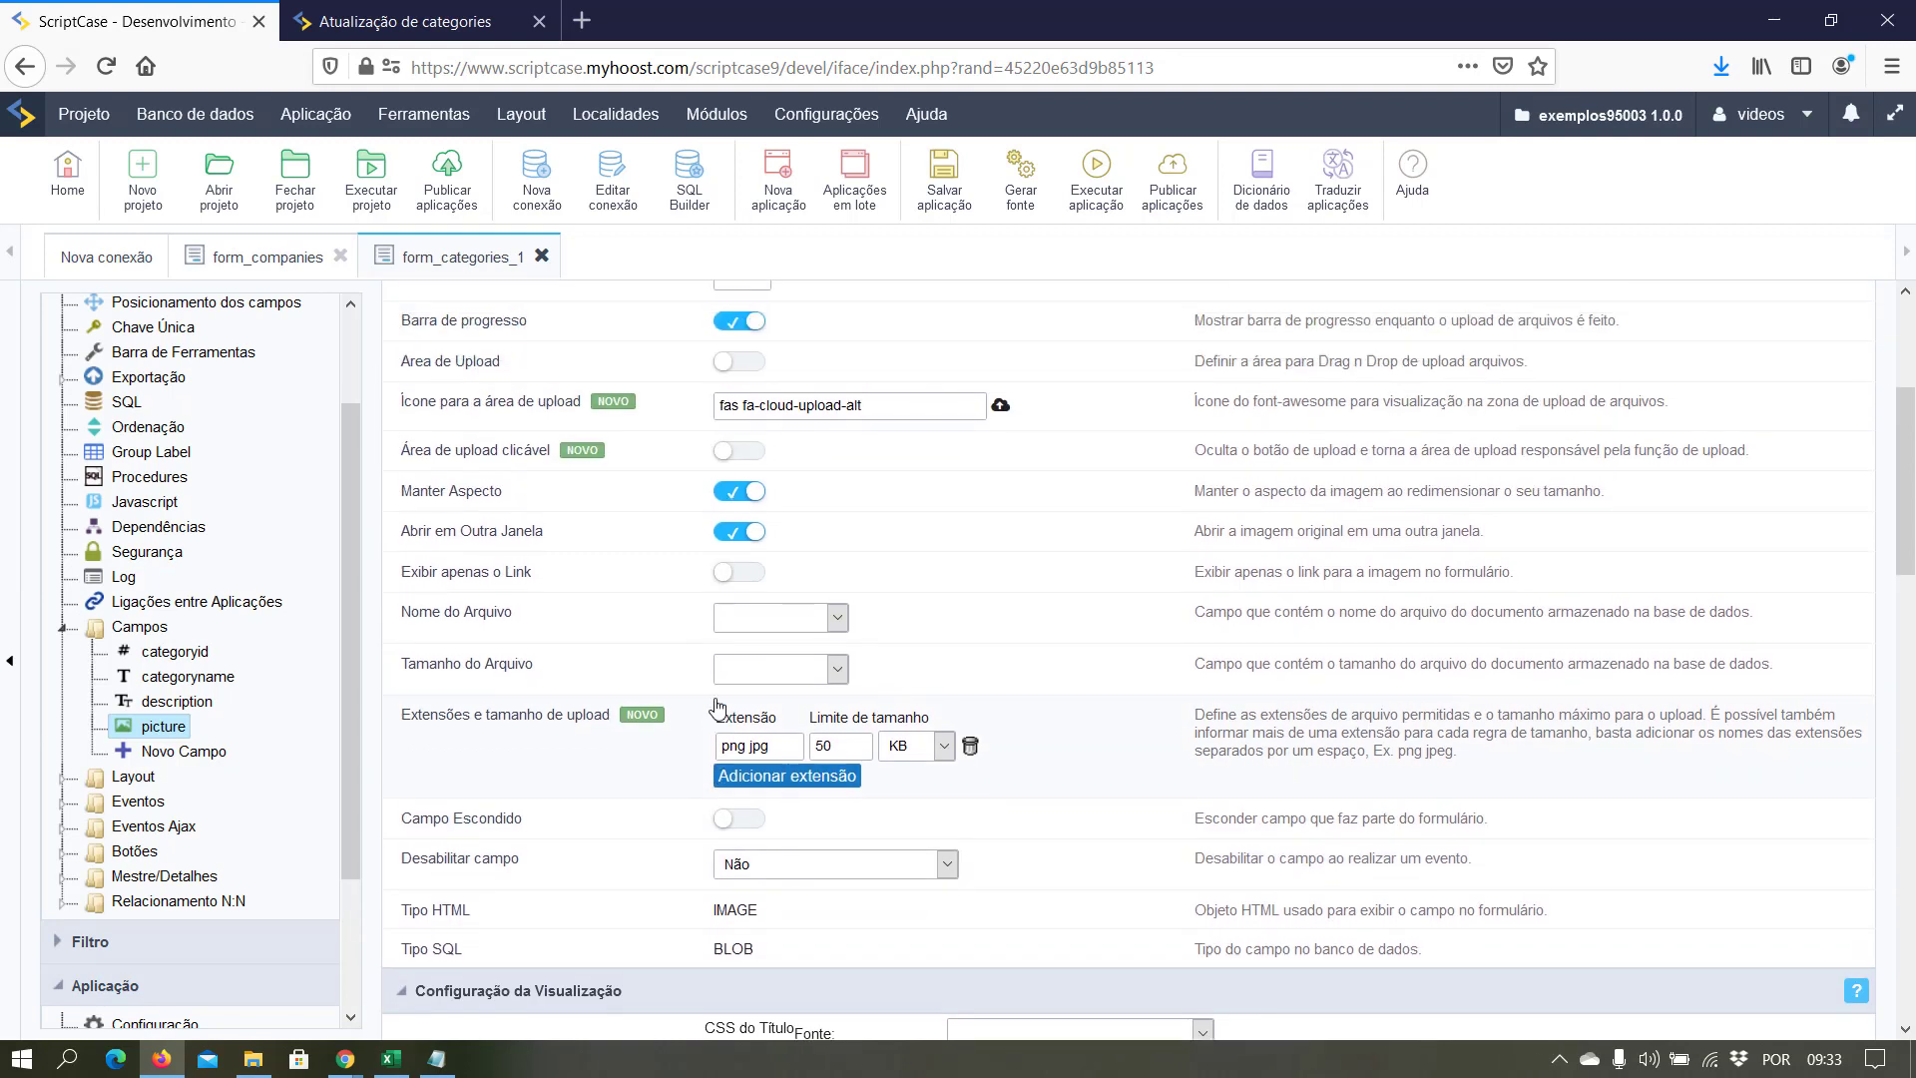